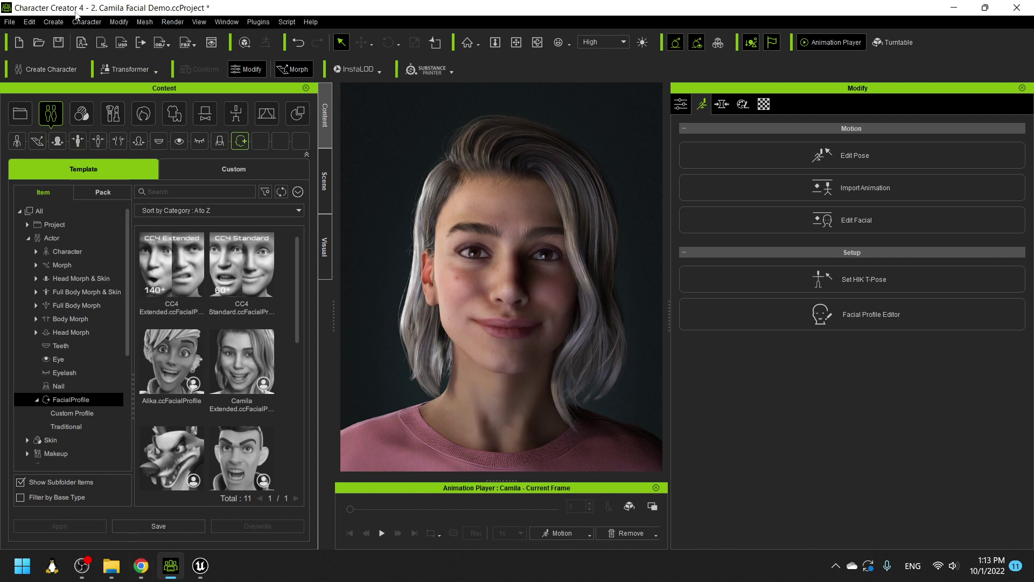
# Step: Switch from Character Creator 4 to the browser showing the Live Link Face tutorial
pyautogui.click(145, 569)
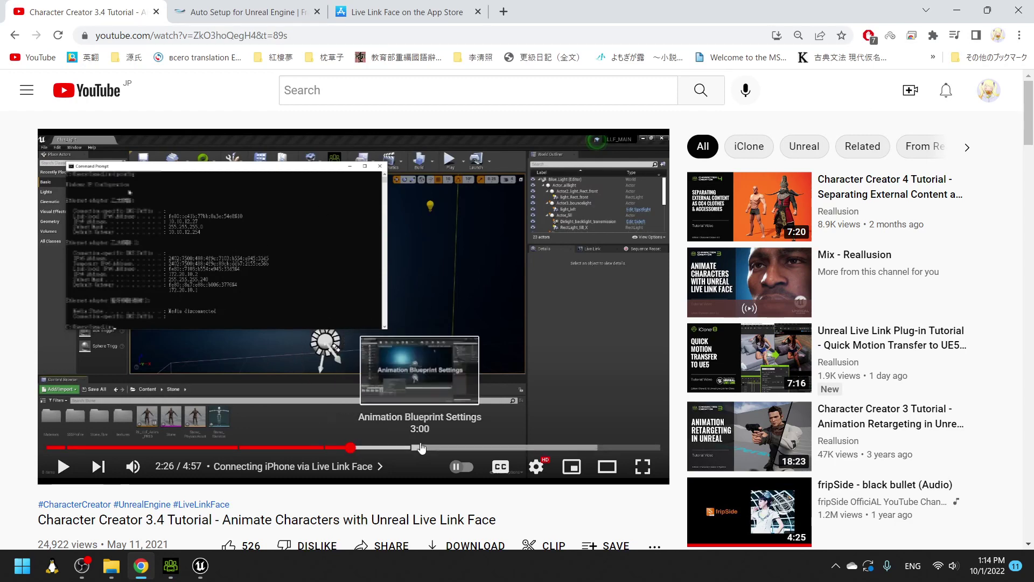
# Step: Jump to the Animation Blueprint Settings chapter, mute the audio and pause the tutorial at 3:55
pyautogui.click(424, 447)
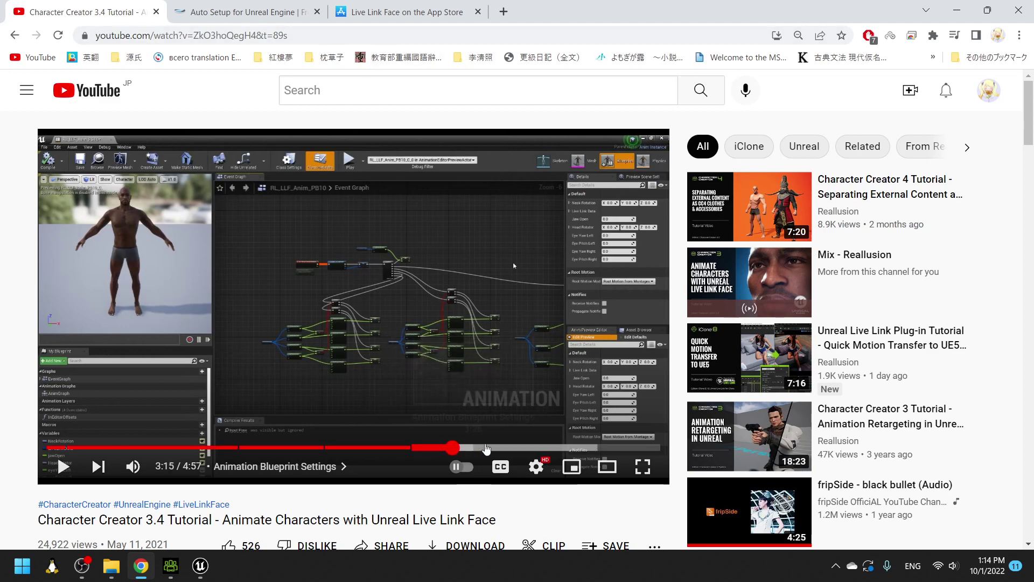
pyautogui.click(486, 447)
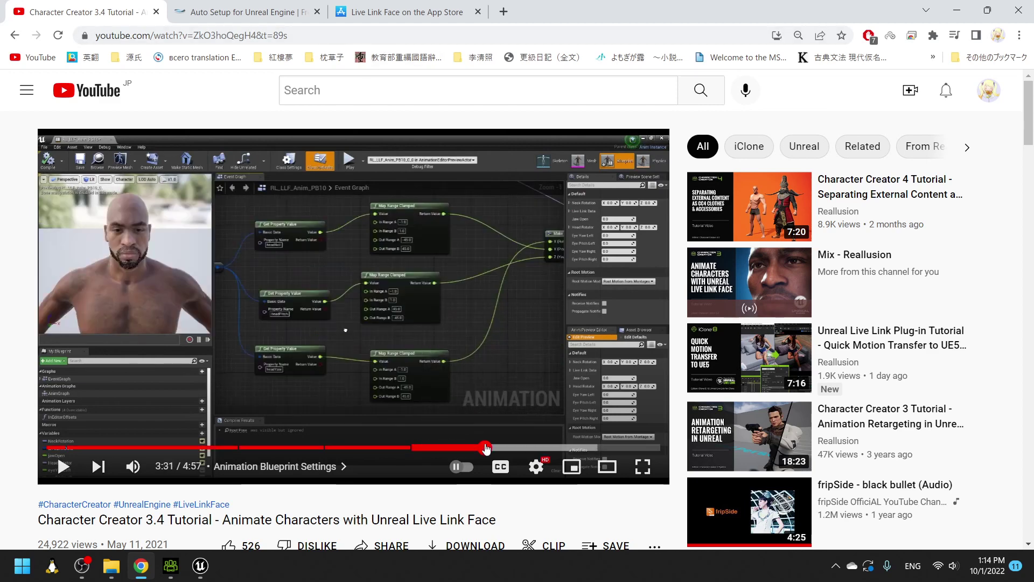
pyautogui.click(133, 465)
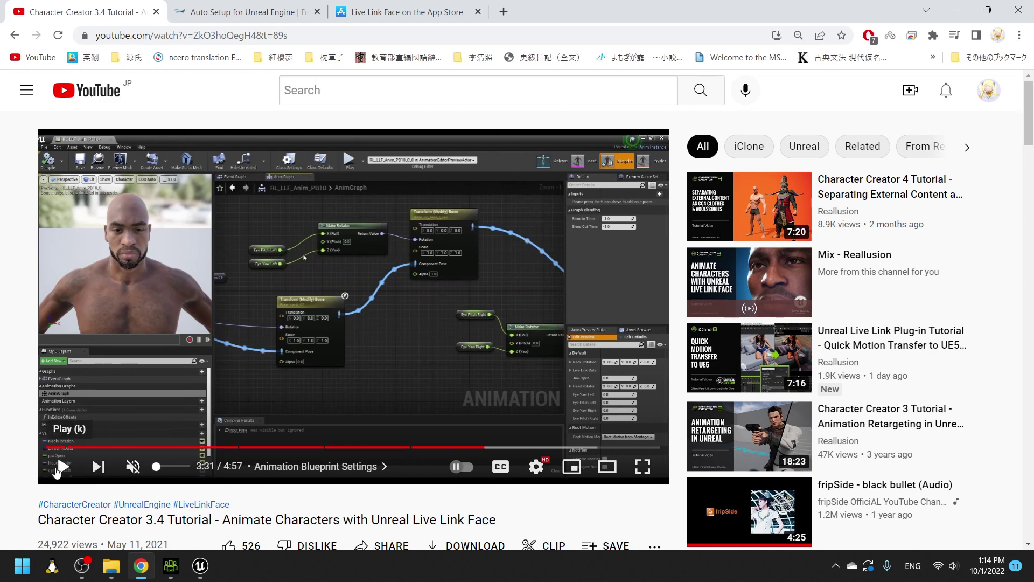
pyautogui.click(57, 471)
pyautogui.click(526, 447)
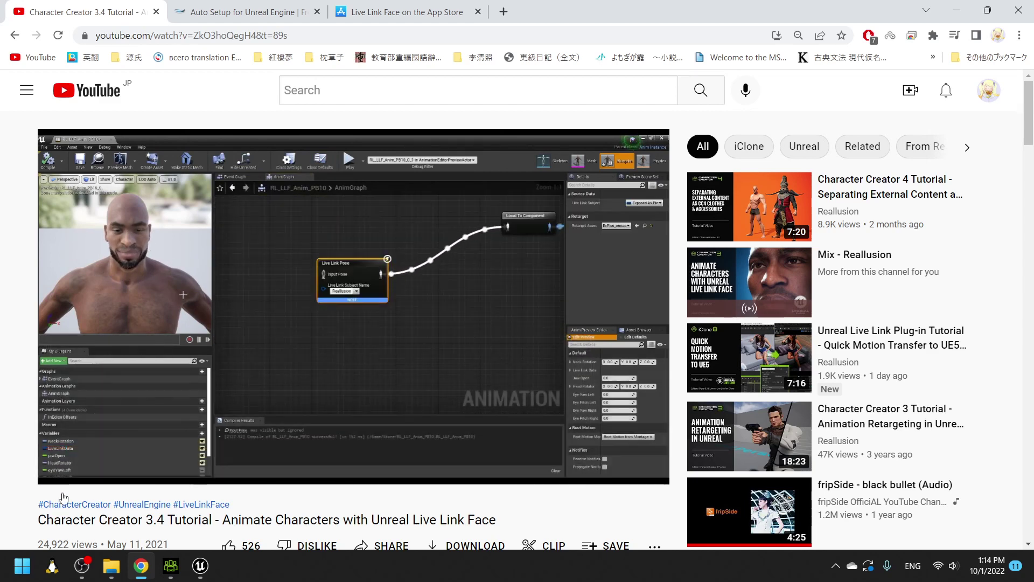
pyautogui.click(64, 467)
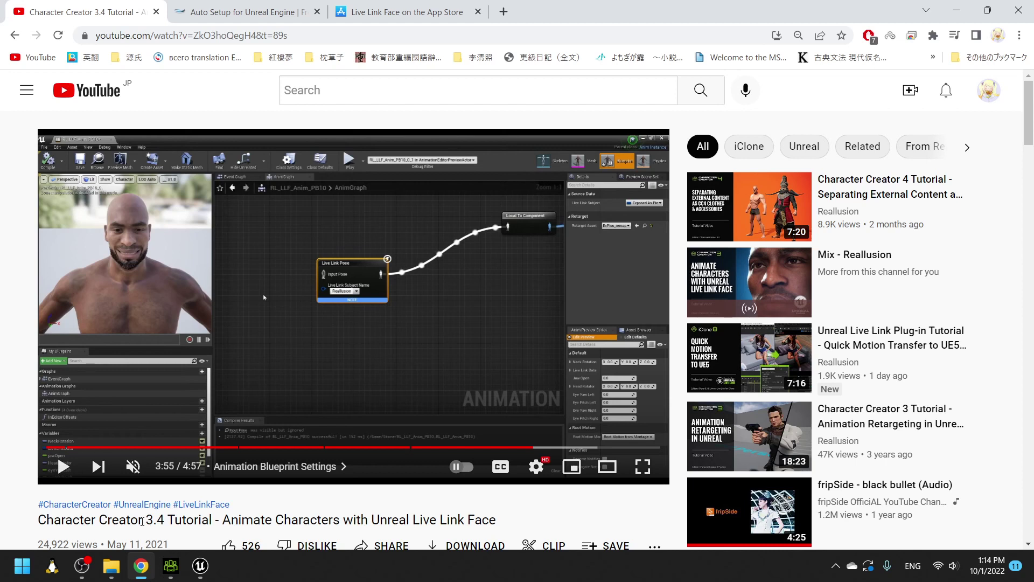
# Step: Select 'Unreal' and '3.4' in the video title, then return to Character Creator 4
pyautogui.moveTo(142, 519); pyautogui.dragTo(164, 520)
pyautogui.click(404, 519)
pyautogui.doubleClick(406, 519)
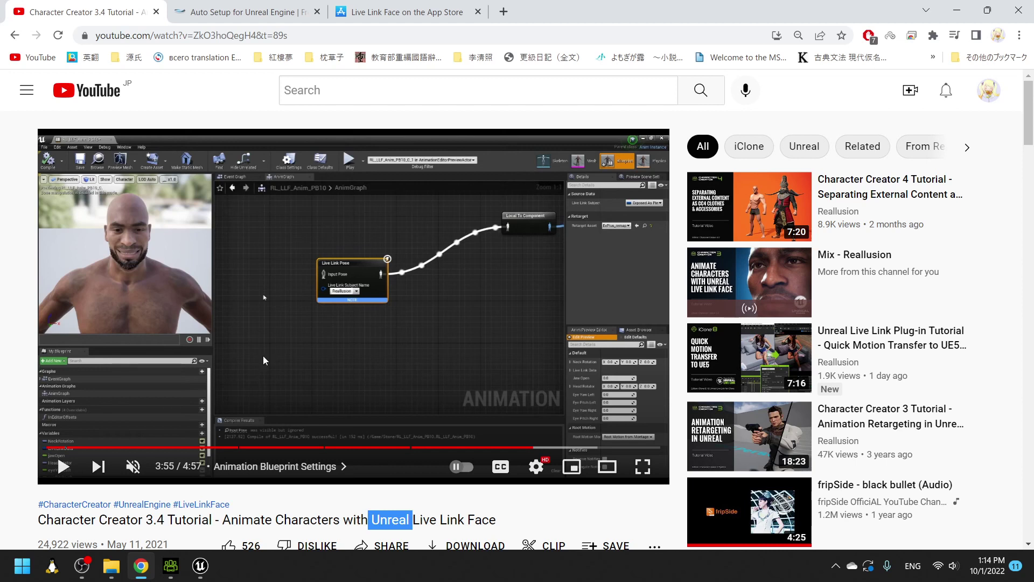
pyautogui.doubleClick(155, 519)
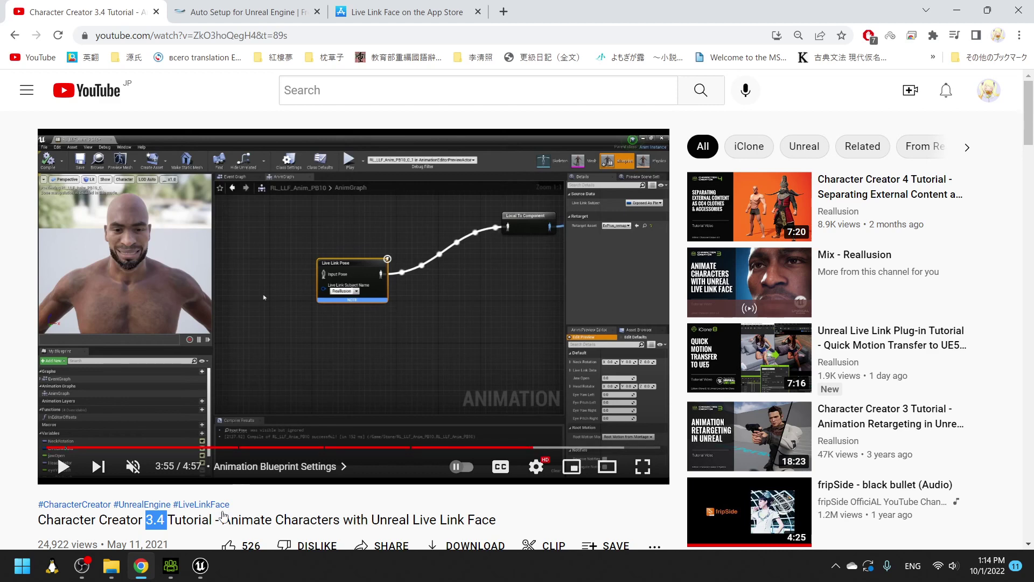
pyautogui.click(172, 568)
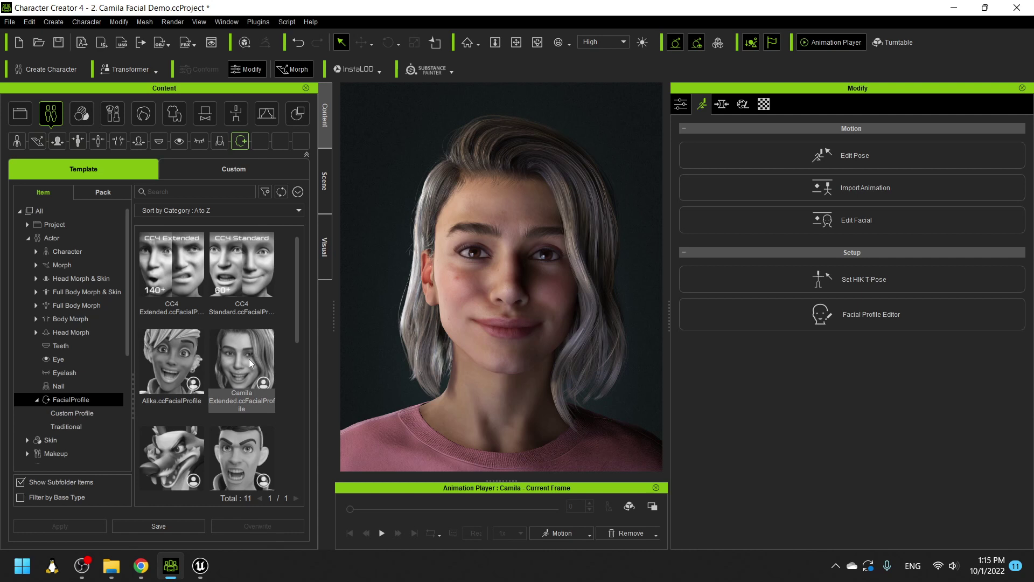
# Step: Drop the Camila Extended facial profile onto the character and open Edit Facial
pyautogui.moveTo(248, 358); pyautogui.dragTo(371, 372)
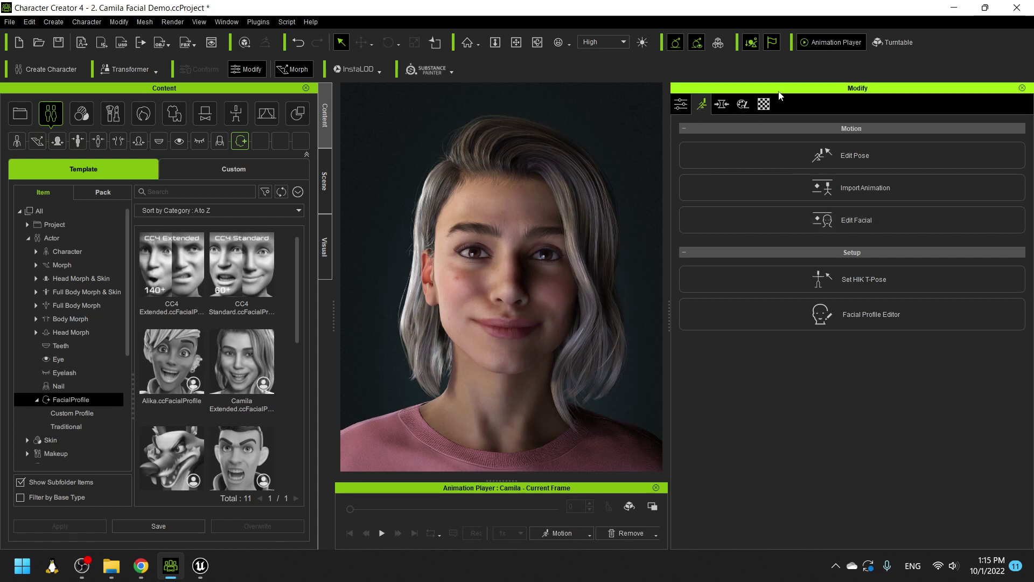
pyautogui.click(849, 225)
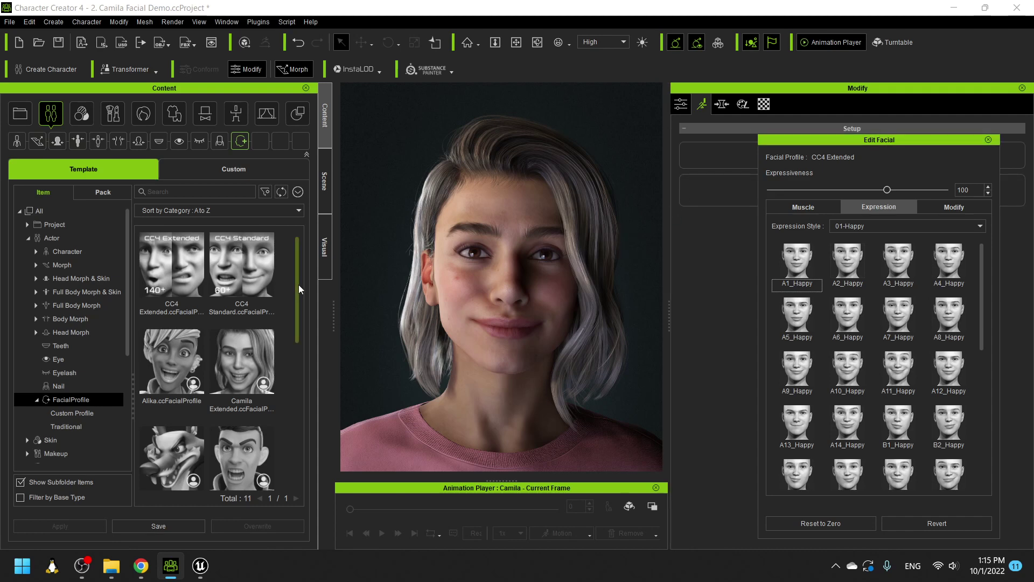
# Step: Scroll to the bottom of FacialProfile and load the CC3+ Traditional profile's apply options
pyautogui.moveTo(298, 284); pyautogui.dragTo(295, 456)
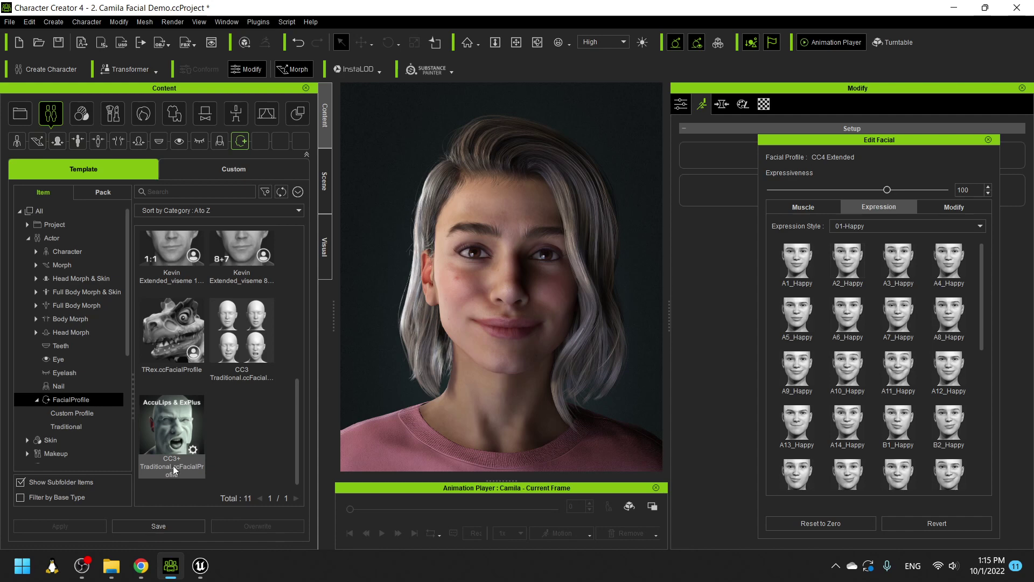
pyautogui.doubleClick(169, 428)
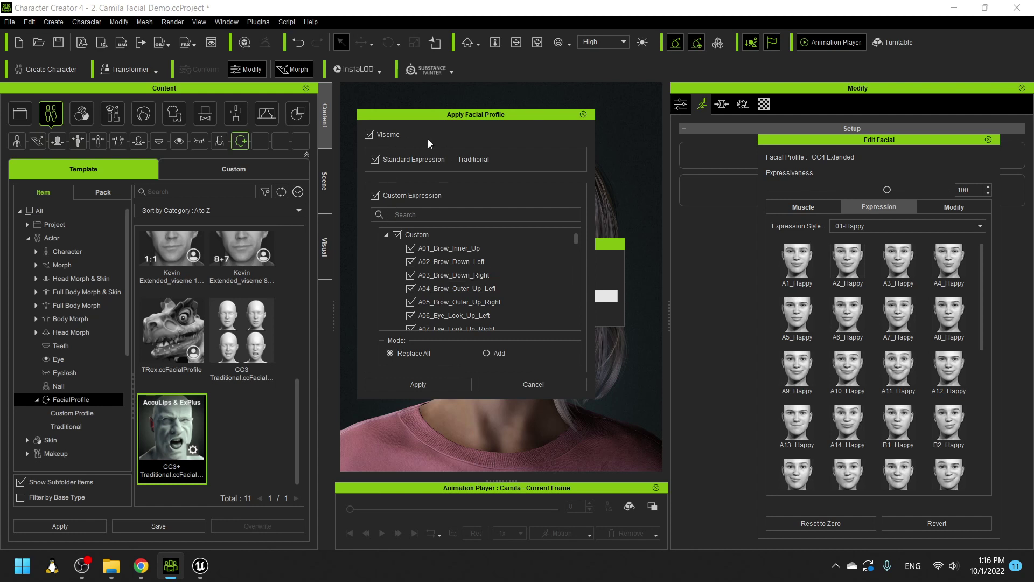
# Step: Apply the CC3+ Traditional profile to Camila and close the Edit Facial panel
pyautogui.click(418, 384)
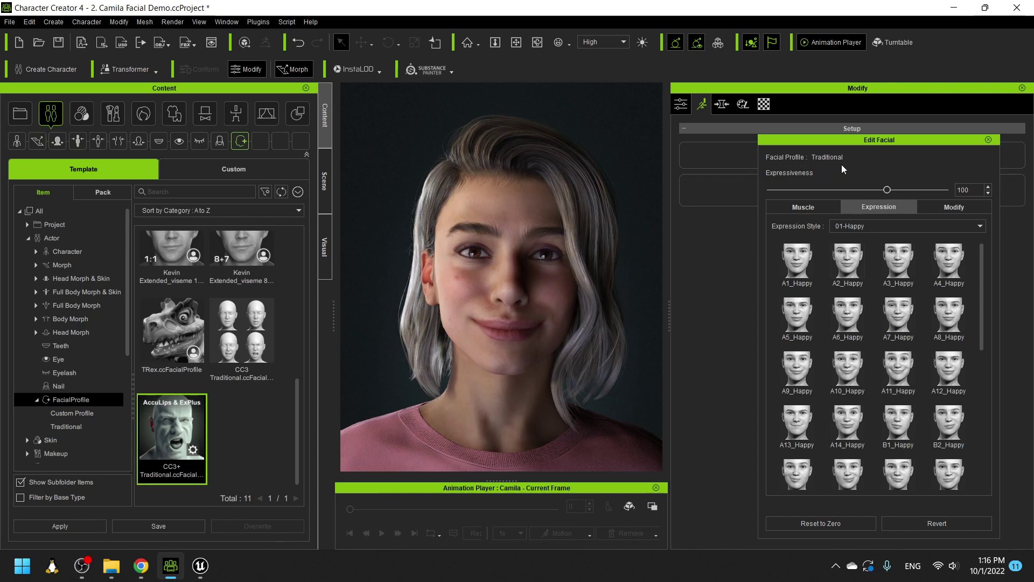
pyautogui.click(988, 140)
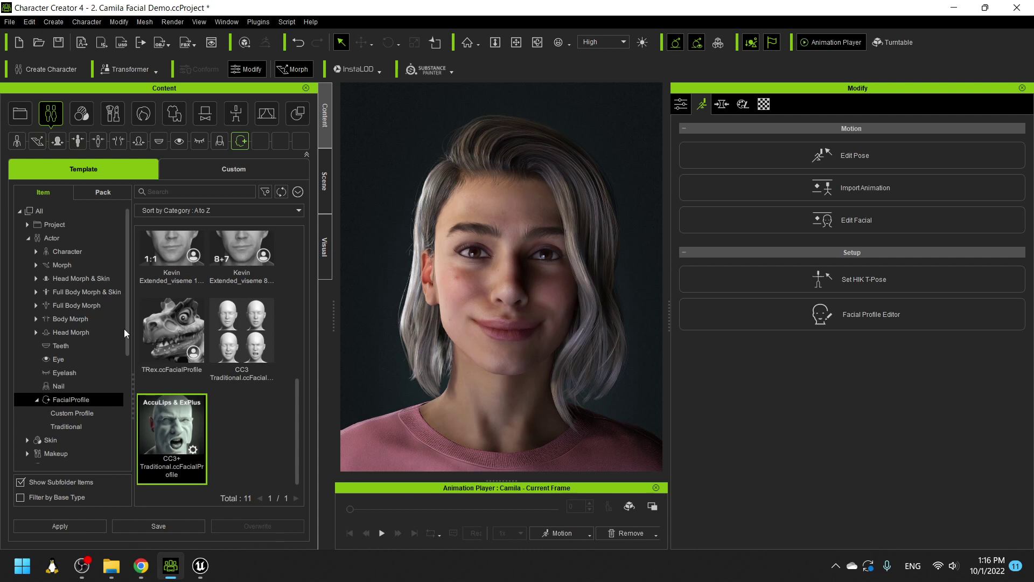
# Step: Export the clothed character as FBX, acknowledging the license warning
pyautogui.click(9, 22)
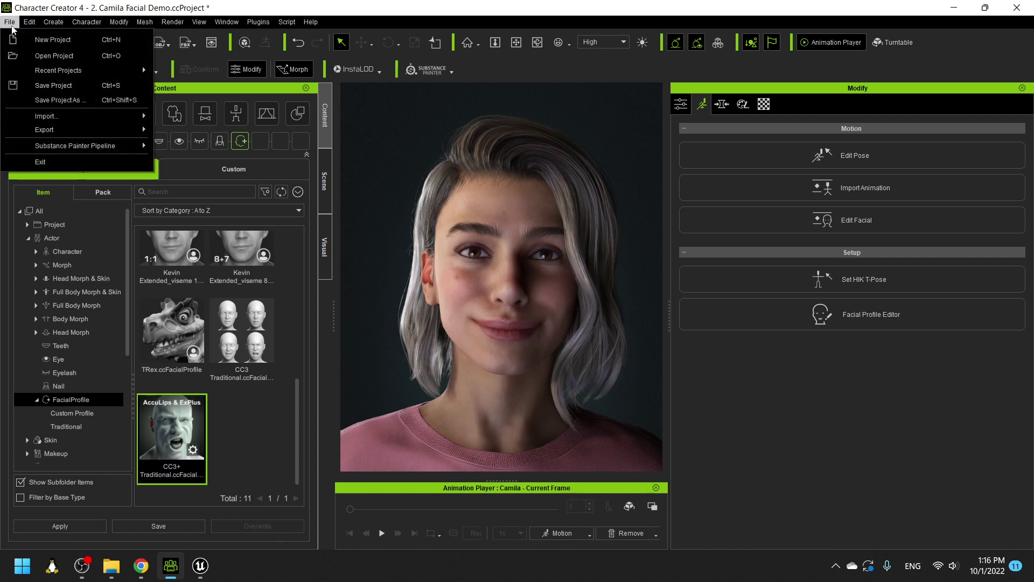
pyautogui.moveTo(41, 132)
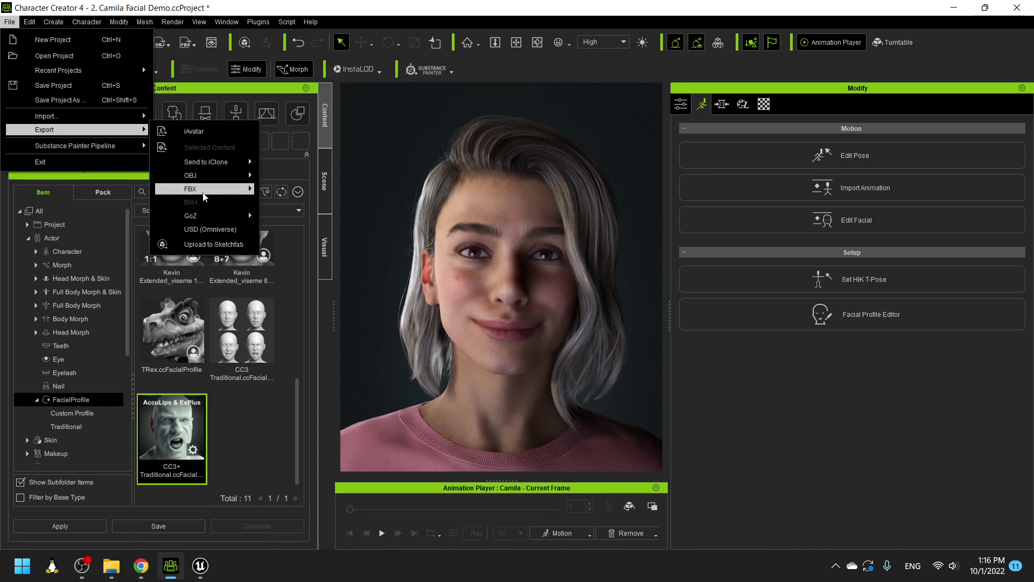
pyautogui.moveTo(249, 193)
pyautogui.click(304, 202)
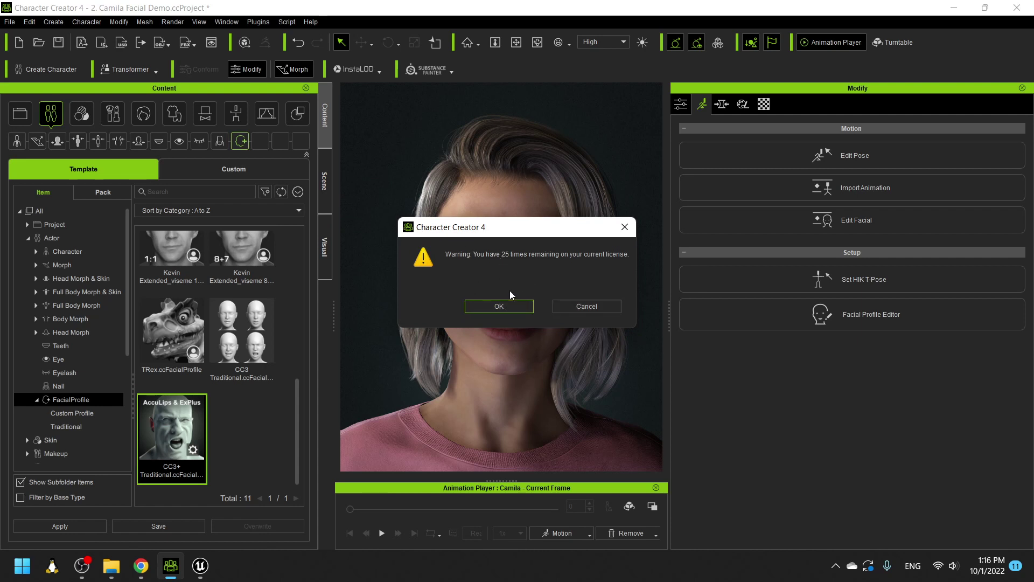
pyautogui.click(502, 312)
pyautogui.click(503, 305)
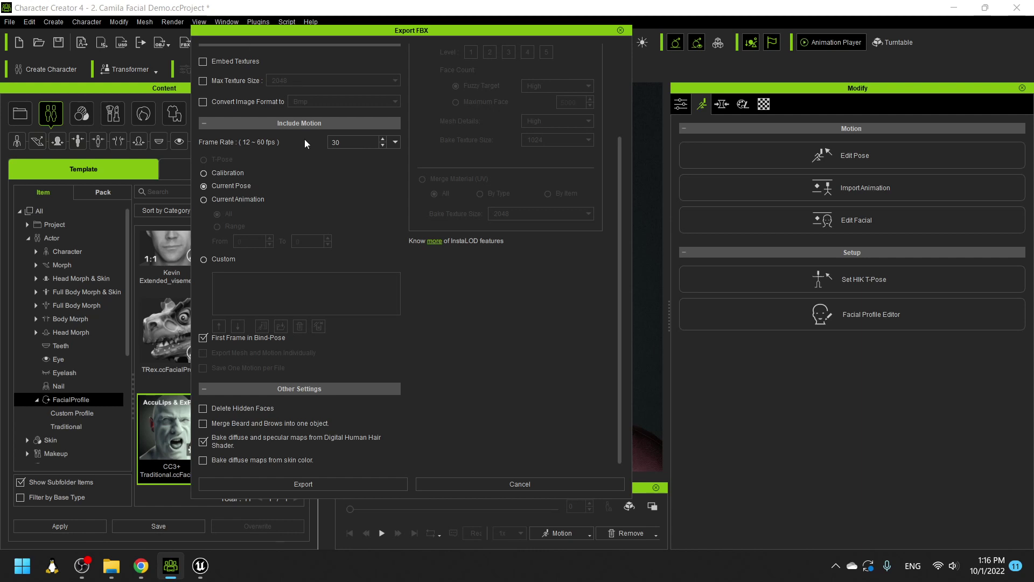
# Step: Keep the Unreal target preset, run the export, accept the warning, then cancel saving
pyautogui.scroll(3, 619, 217)
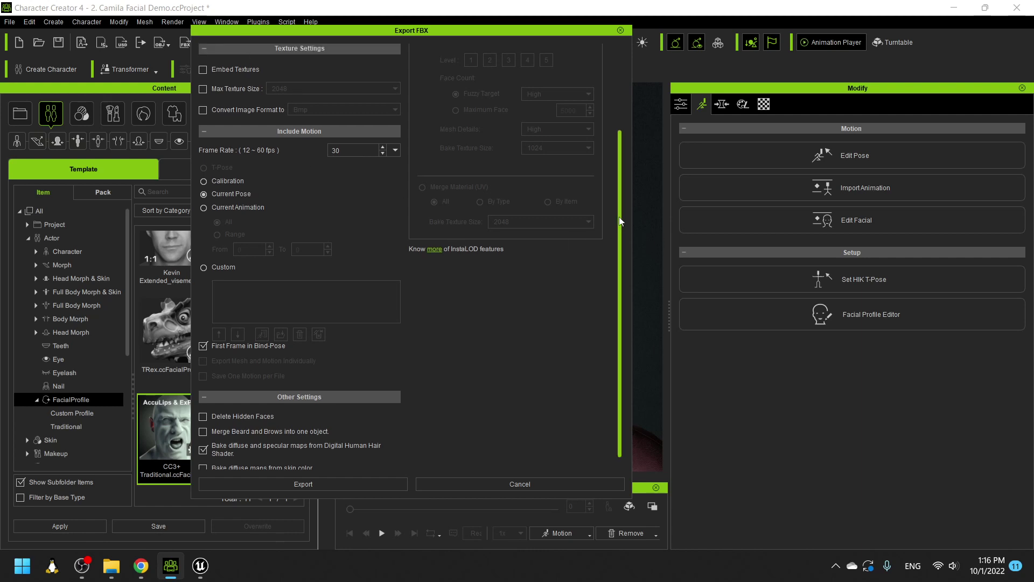
pyautogui.click(226, 73)
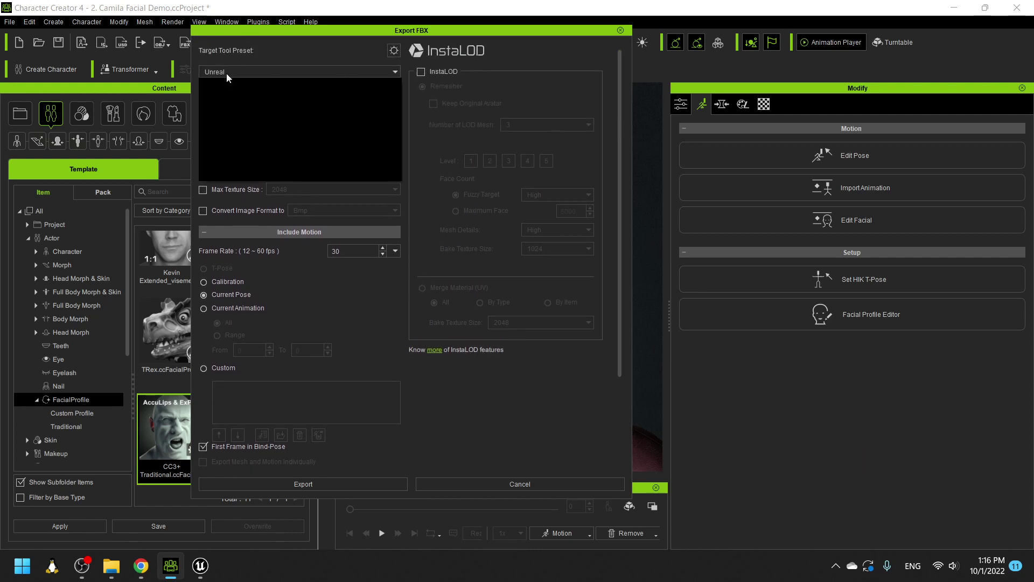
pyautogui.click(225, 115)
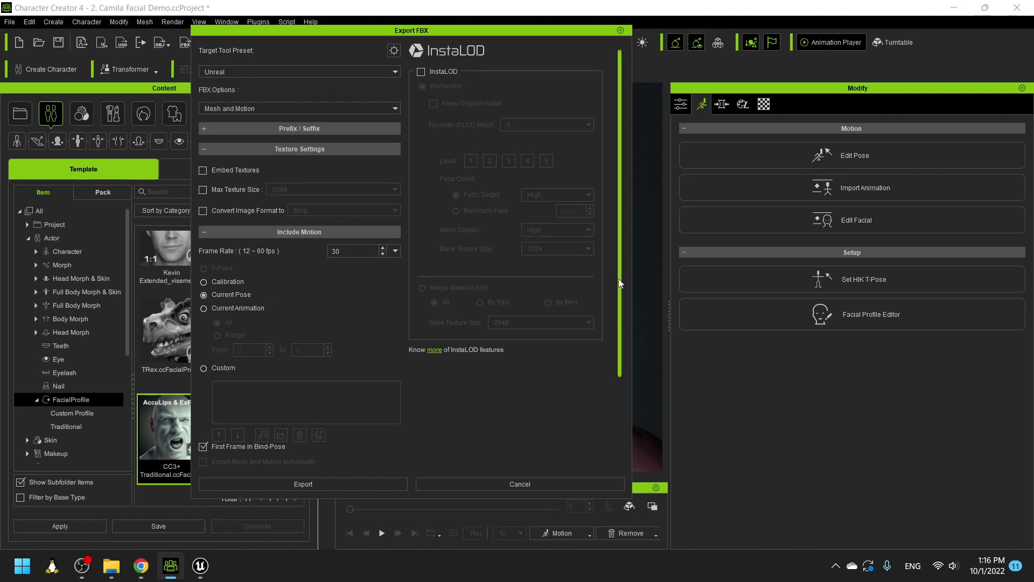
pyautogui.scroll(-3, 566, 370)
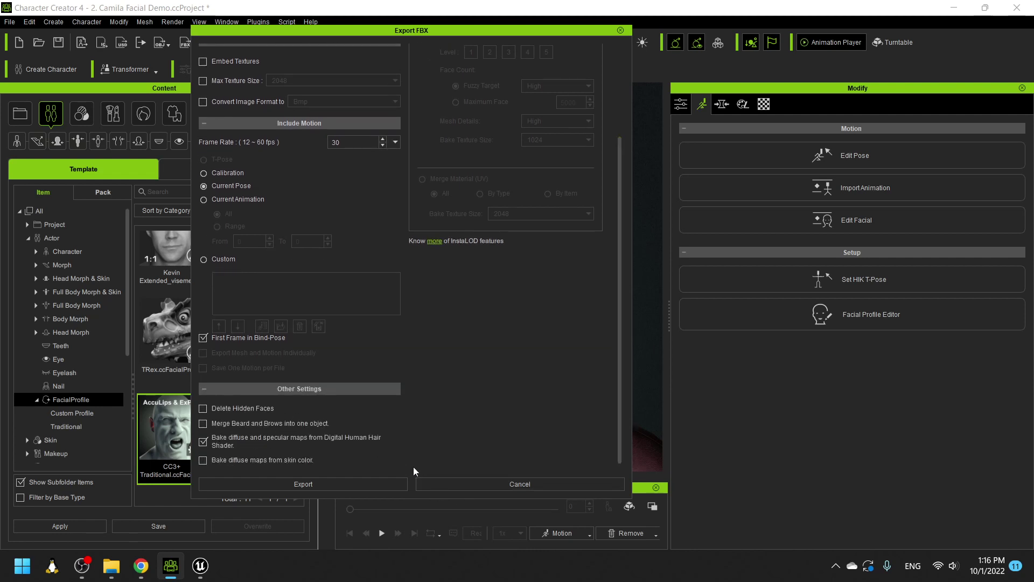
pyautogui.click(337, 487)
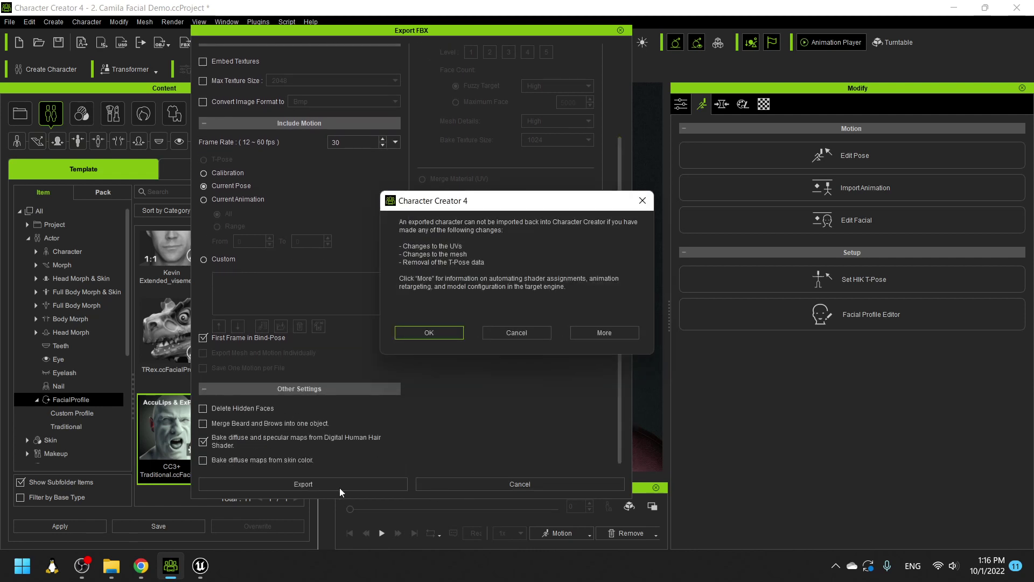
pyautogui.click(443, 331)
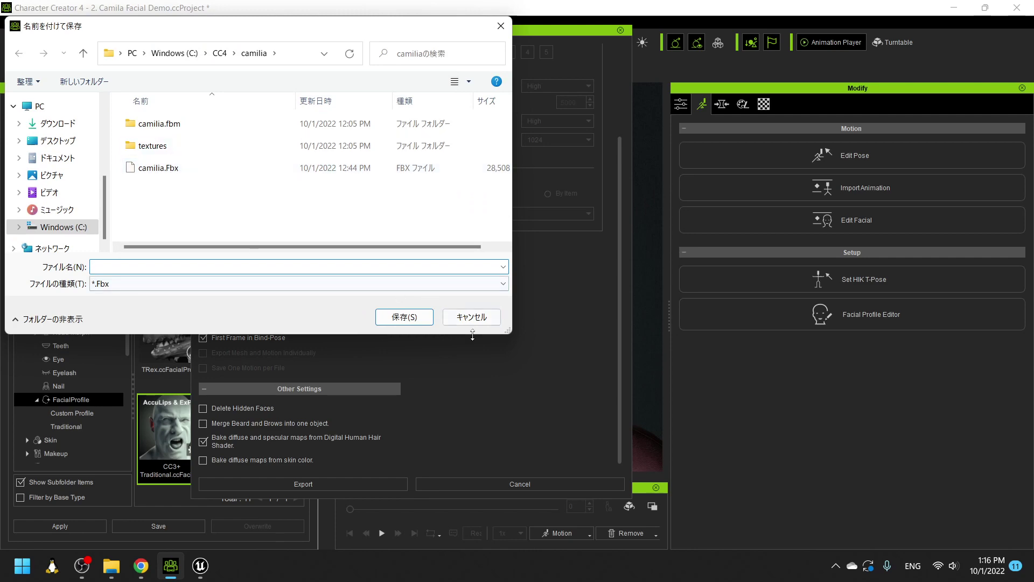
pyautogui.click(474, 317)
# Step: Close Export FBX, minimize Character Creator 4 and bring the MyProject Unreal Editor forward
pyautogui.click(619, 30)
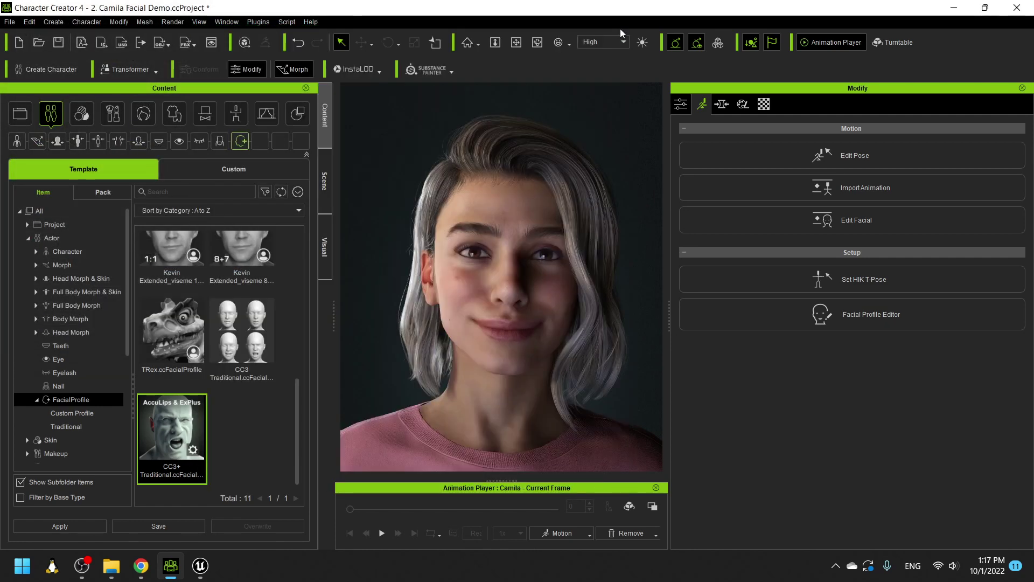
pyautogui.click(953, 7)
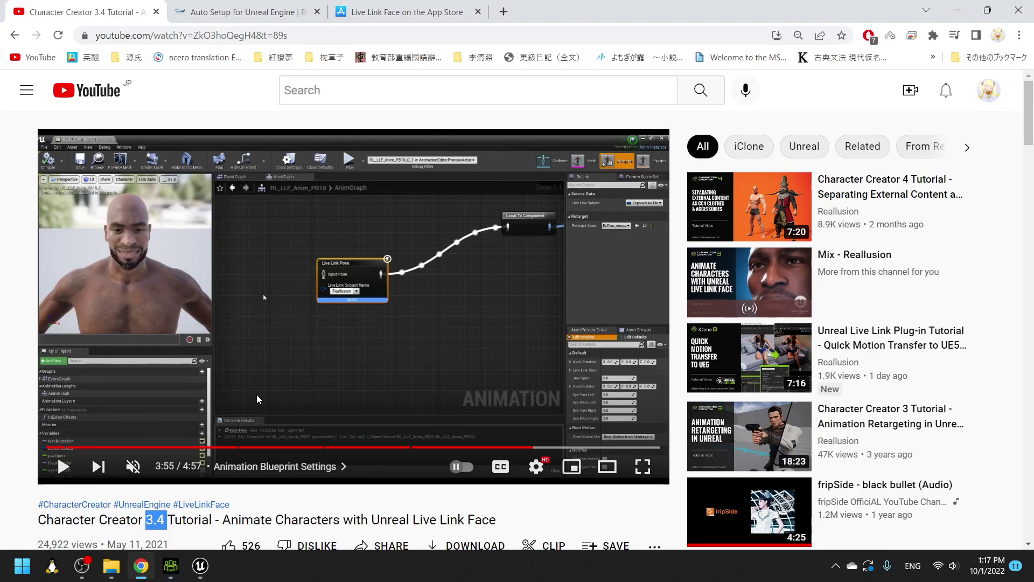
pyautogui.click(210, 577)
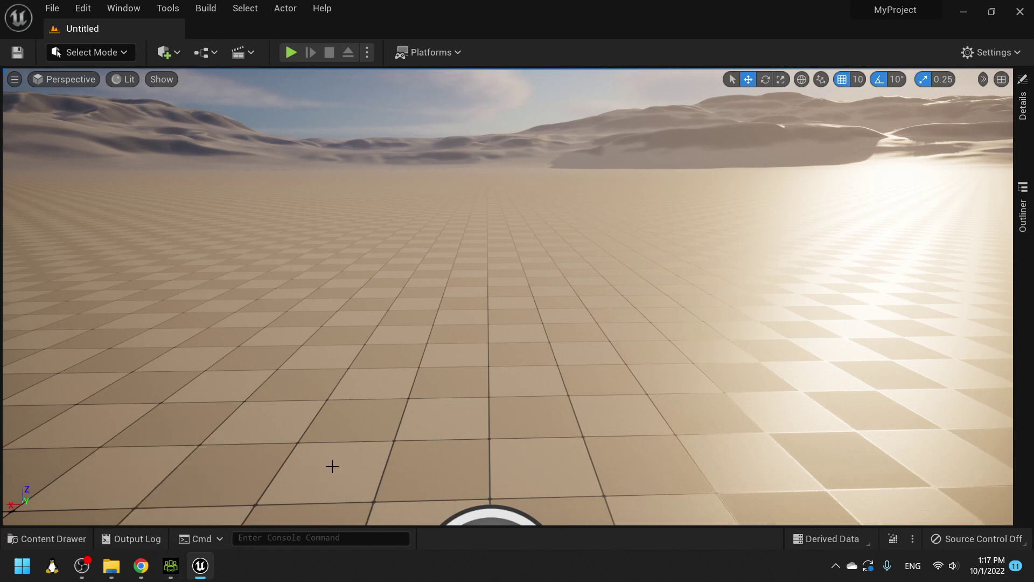
pyautogui.moveTo(112, 567)
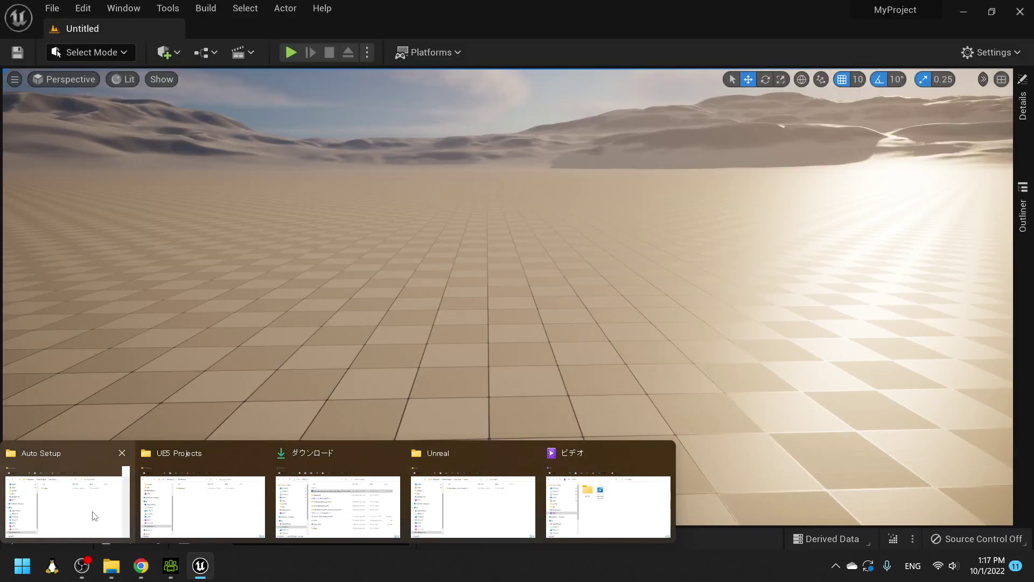
# Step: Show the Reallusion Auto Setup for Unreal Engine download page, Version 1.25 for UE 5
pyautogui.click(86, 518)
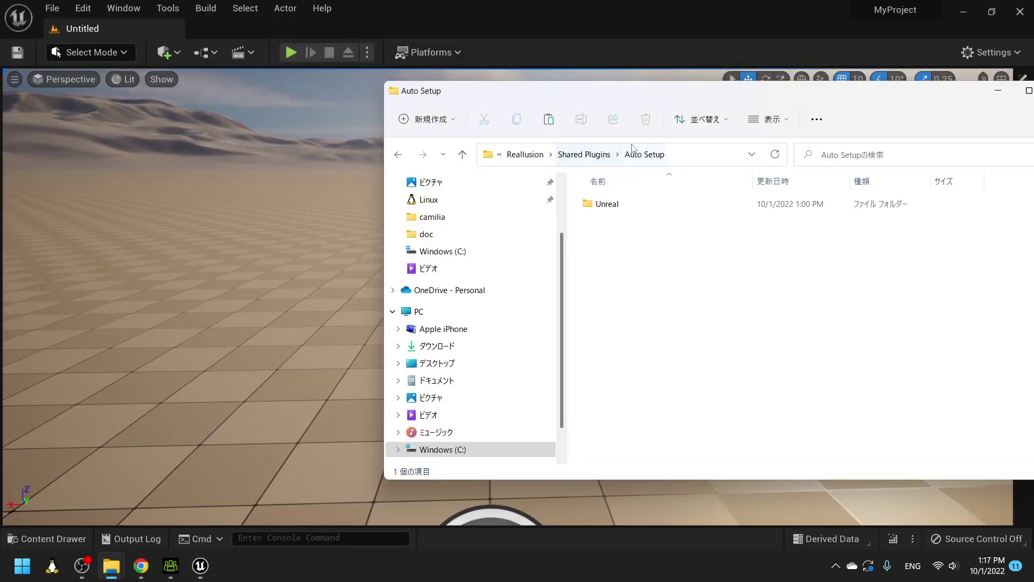
pyautogui.click(138, 571)
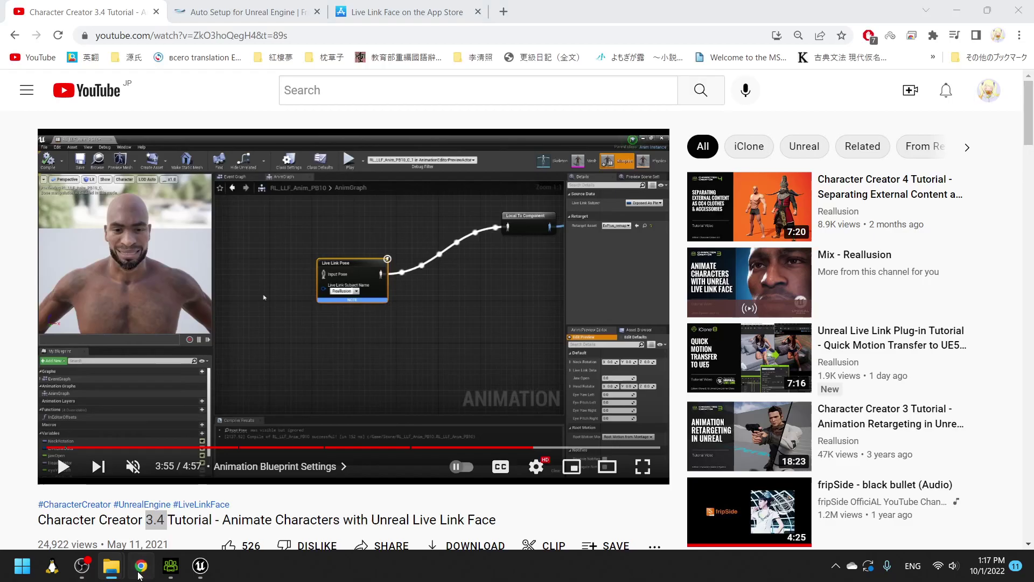
pyautogui.click(252, 16)
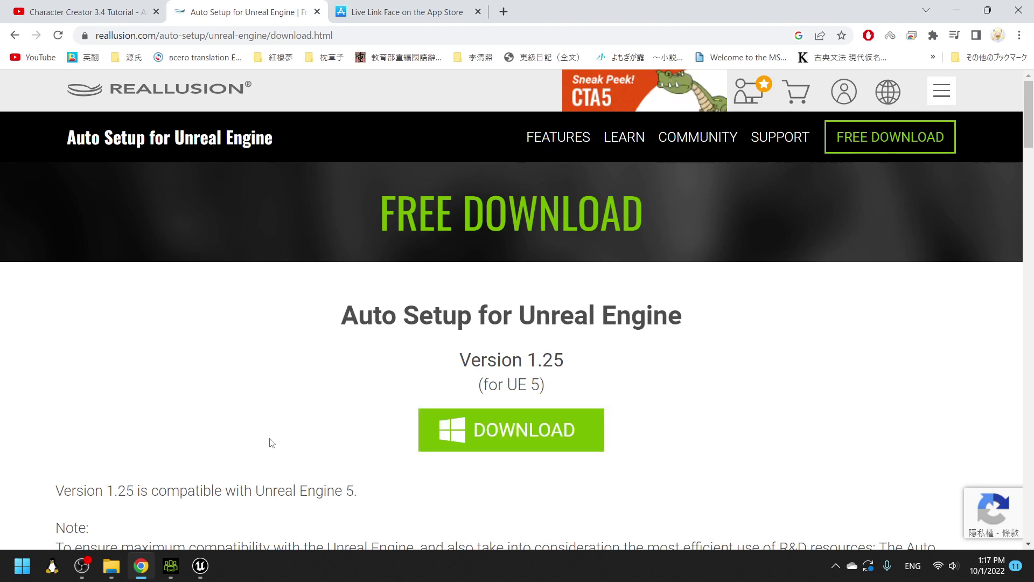
# Step: Bring the Auto Setup Explorer window forward and browse Reallusion > Shared Plugins > Auto Setup
pyautogui.moveTo(103, 571)
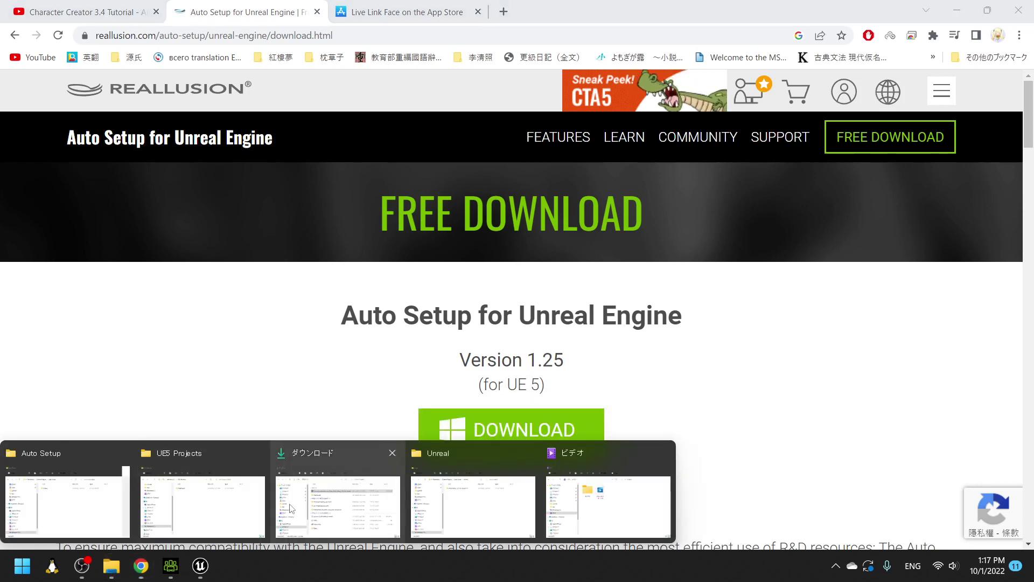
pyautogui.click(289, 503)
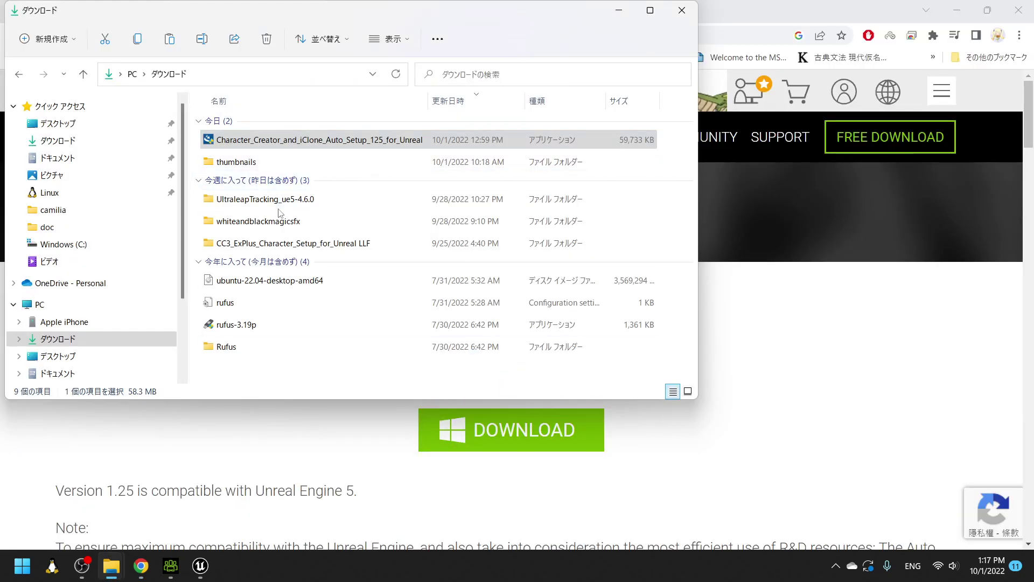
pyautogui.moveTo(111, 565)
pyautogui.click(71, 498)
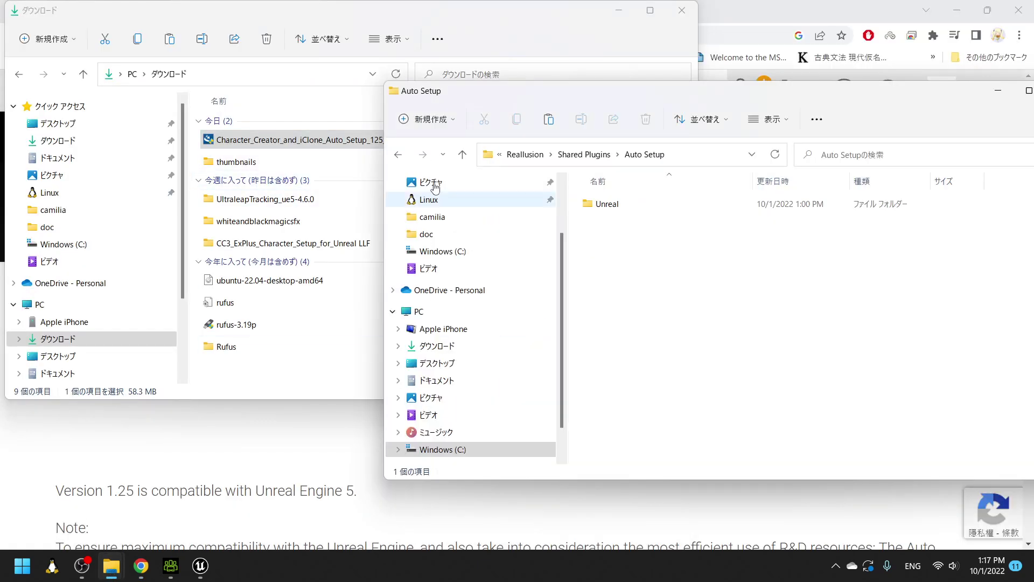
pyautogui.click(541, 158)
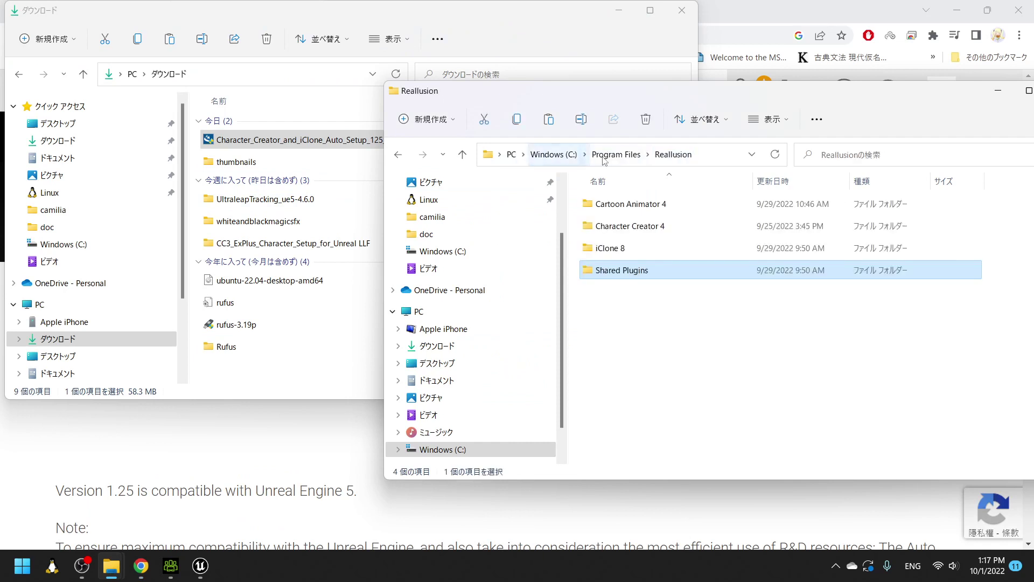
pyautogui.doubleClick(638, 272)
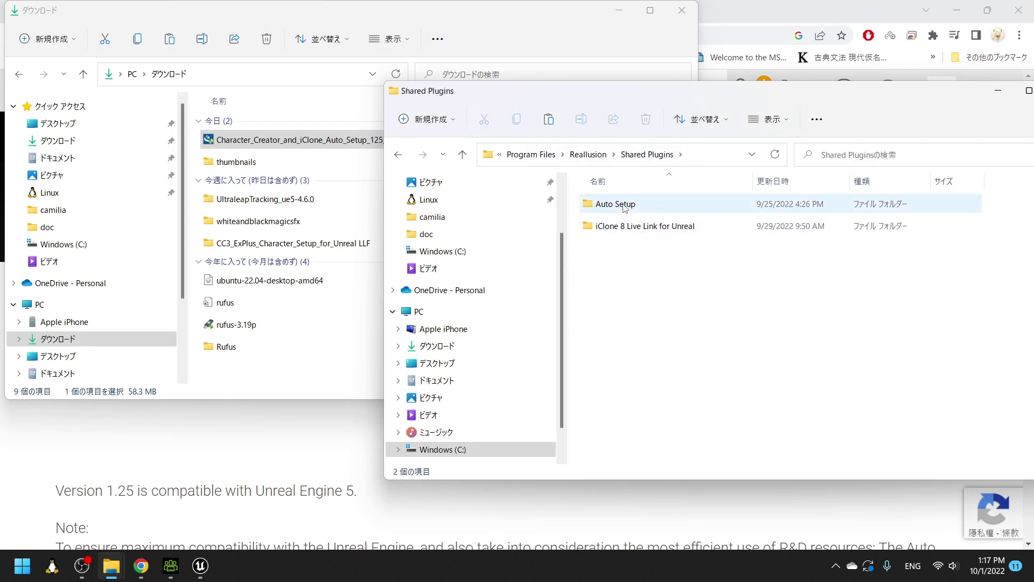
pyautogui.doubleClick(625, 209)
# Step: Open Unreal > Auto Setup 1.25 for Unreal 5.0 and select its Content and Plugins folders
pyautogui.click(619, 212)
pyautogui.doubleClick(619, 212)
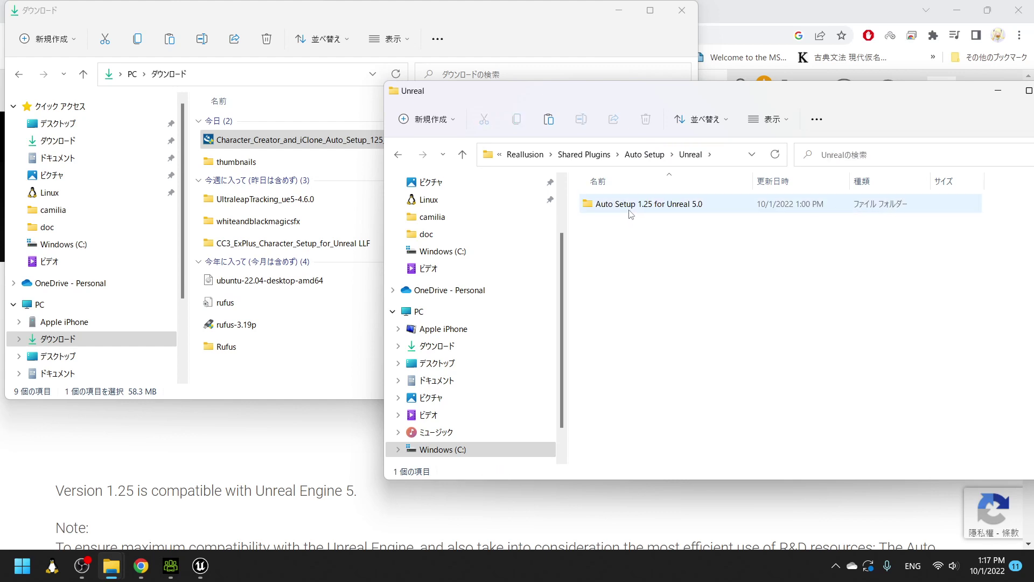
pyautogui.doubleClick(629, 211)
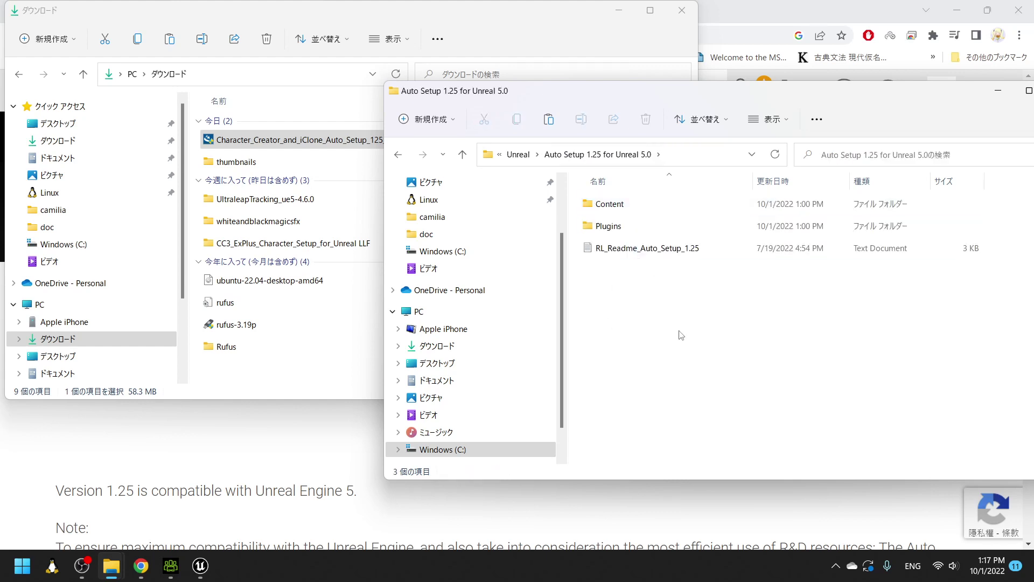
pyautogui.click(608, 205)
pyautogui.keyDown('shift'); pyautogui.click(608, 225); pyautogui.keyUp('shift')
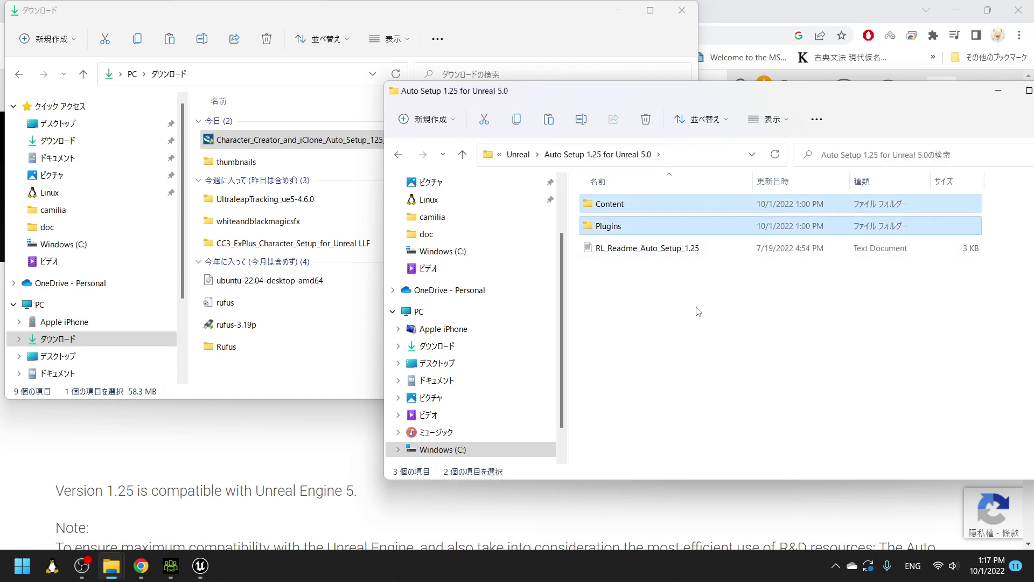
# Step: Paste the copied Auto Setup folders into UE5 Projects > MyProject, then return to Unreal Editor
pyautogui.moveTo(111, 566)
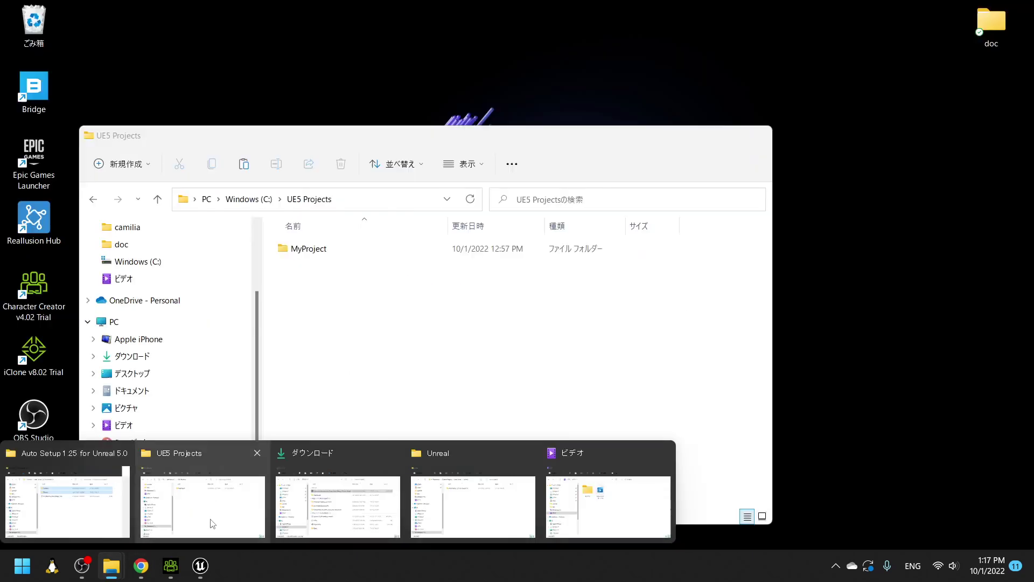
pyautogui.click(207, 487)
pyautogui.doubleClick(317, 256)
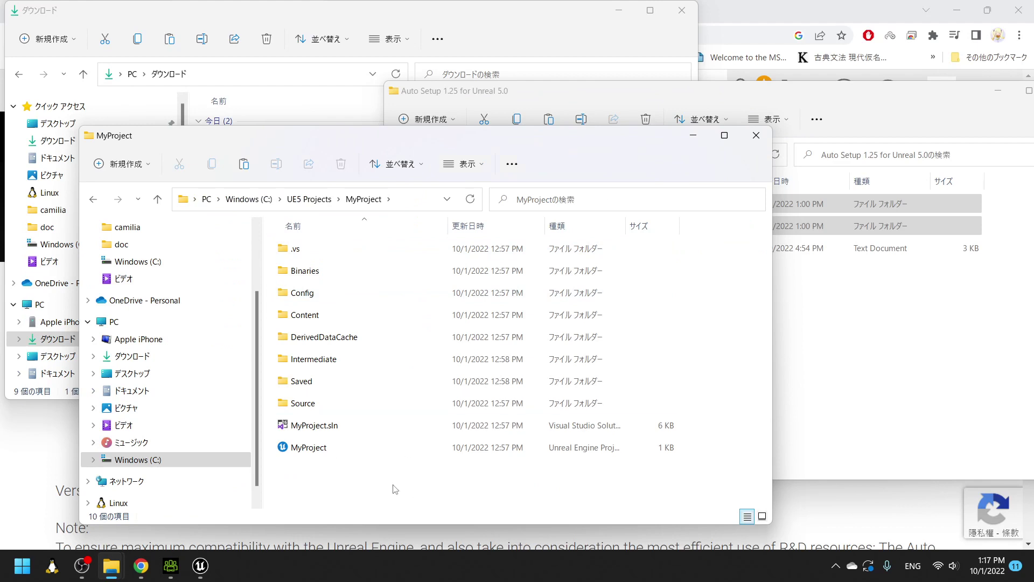
pyautogui.hotkey('ctrl', 'v')
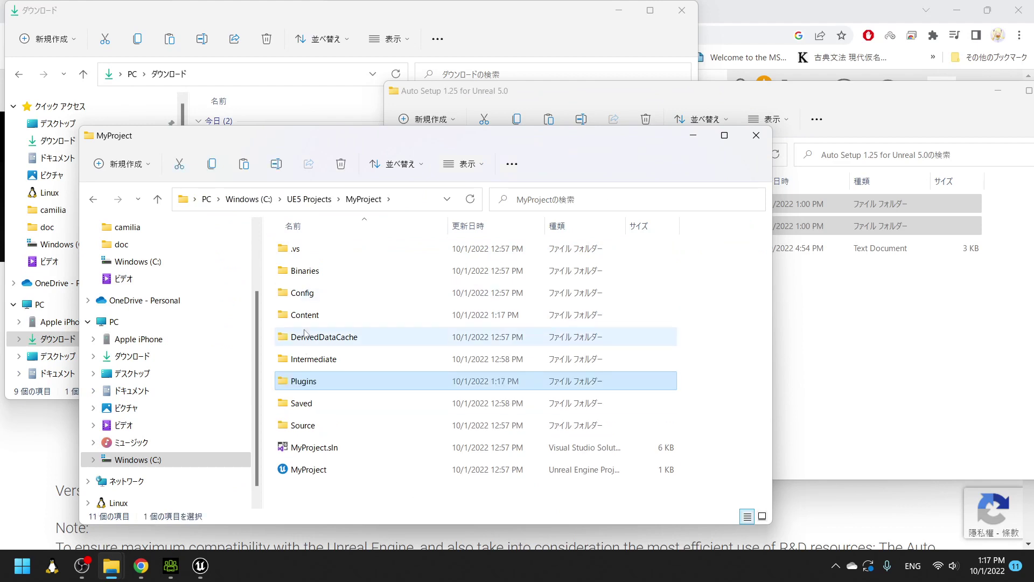
pyautogui.click(847, 306)
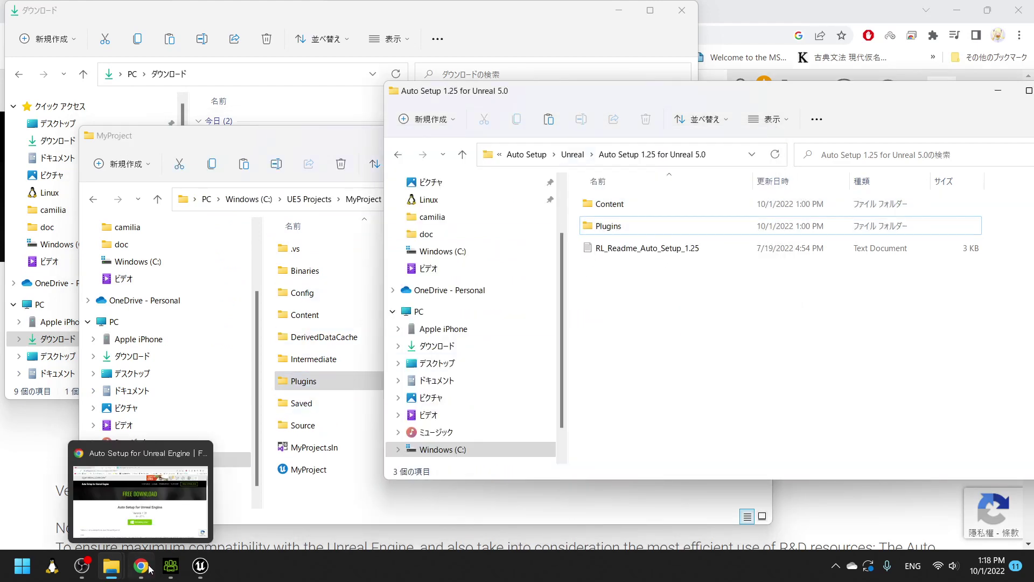
pyautogui.moveTo(170, 567)
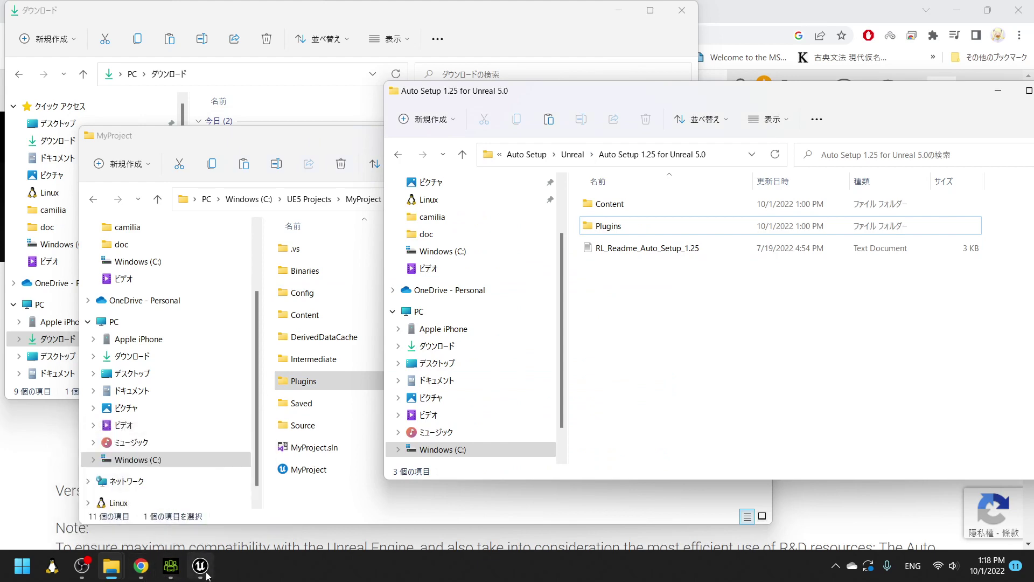
pyautogui.click(201, 566)
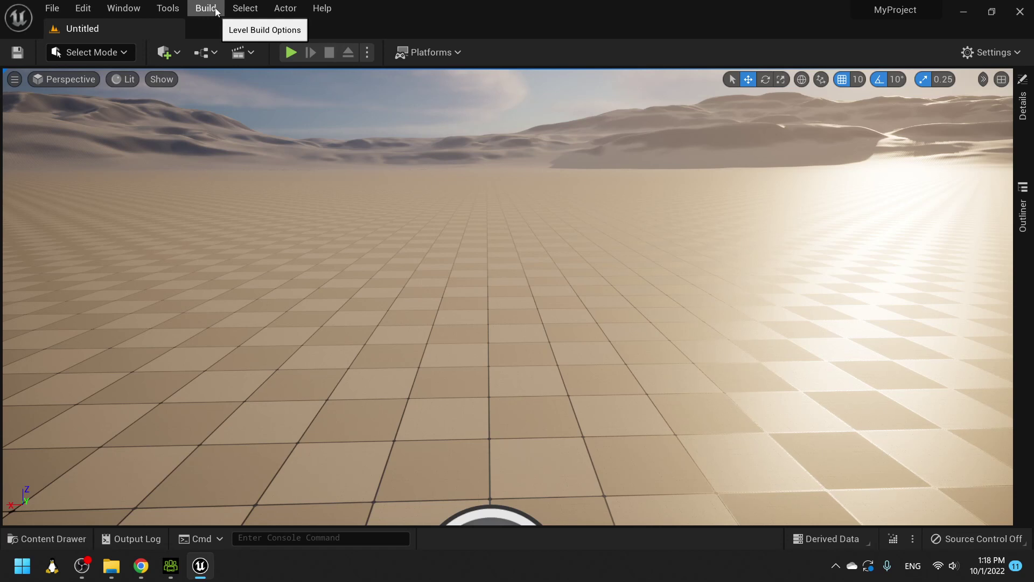
# Step: Enable the Live Link plugin from the Plugins browser
pyautogui.click(84, 12)
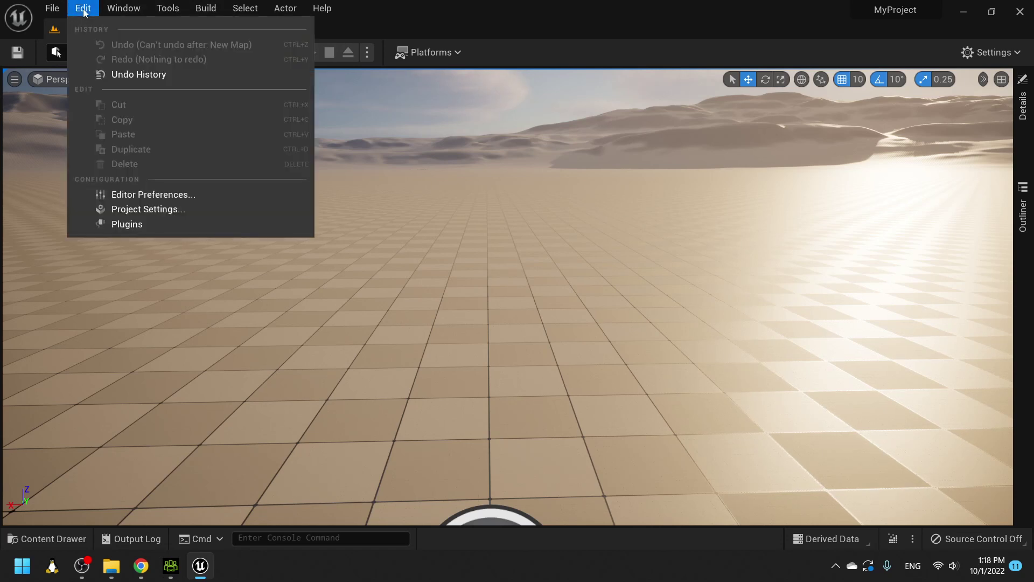
pyautogui.click(131, 224)
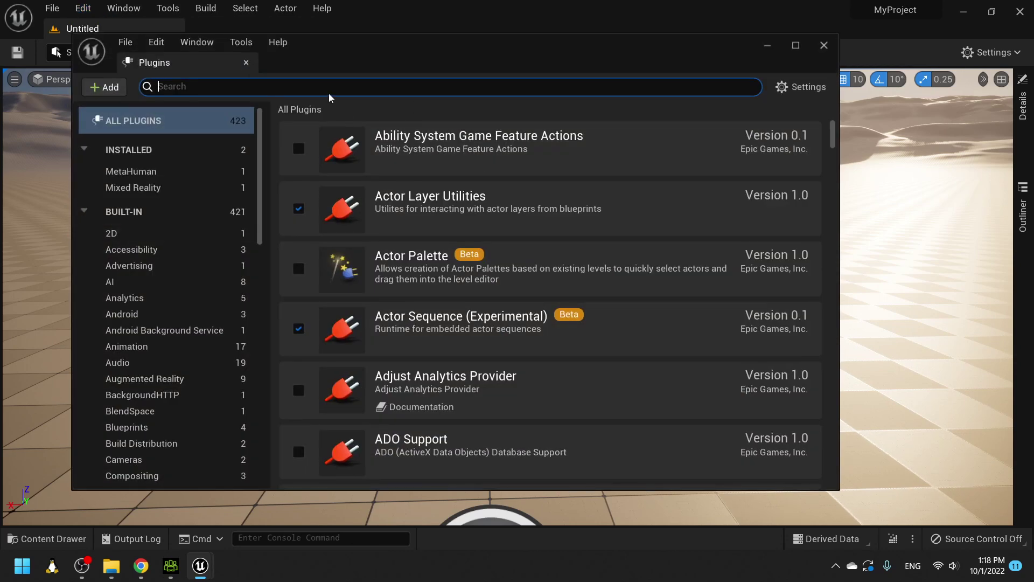
pyautogui.write('live')
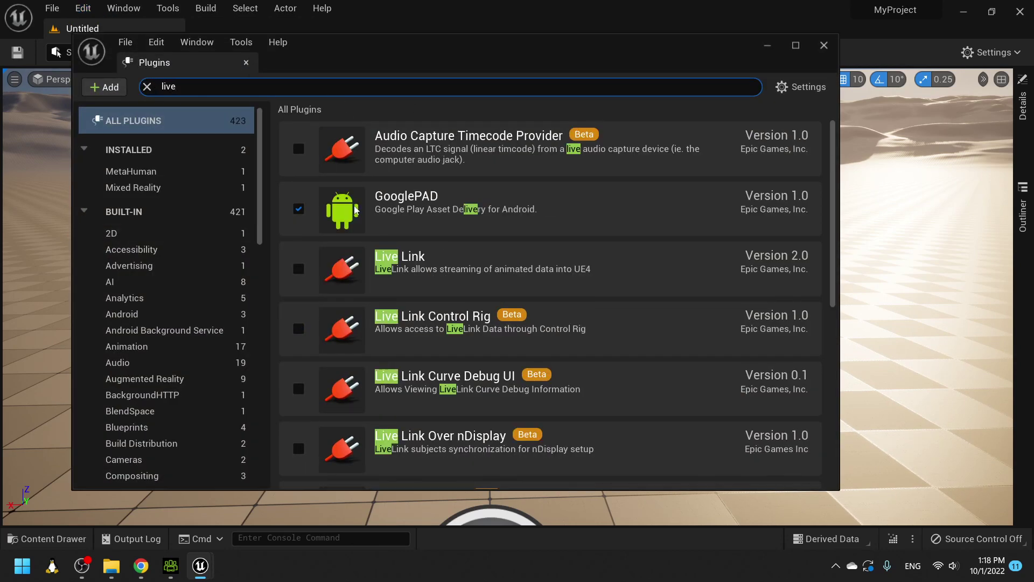
pyautogui.click(298, 269)
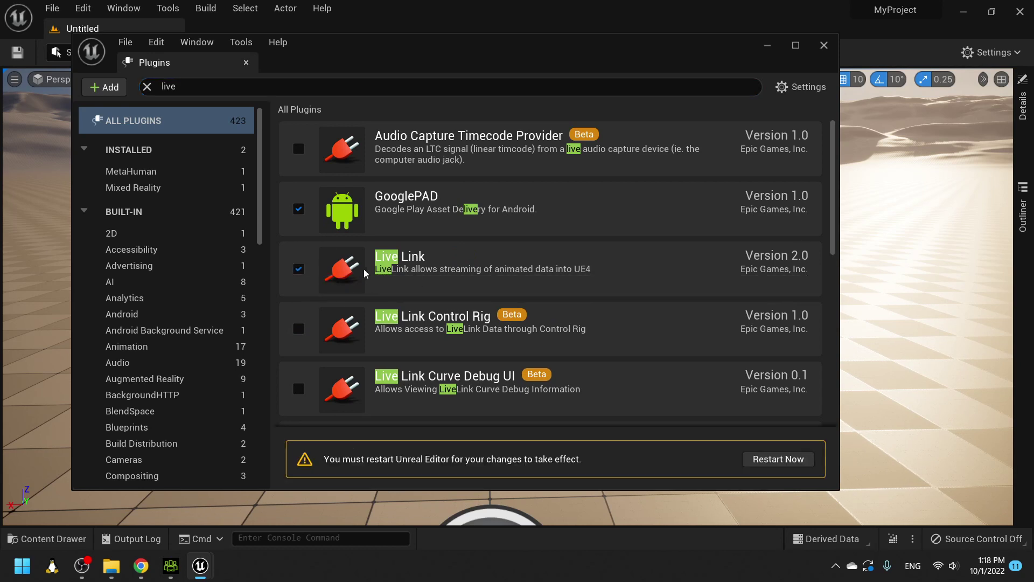
# Step: Enable Apple ARKit and Apple ARKit Face Support, then restart the editor
pyautogui.click(177, 87)
pyautogui.write('a')
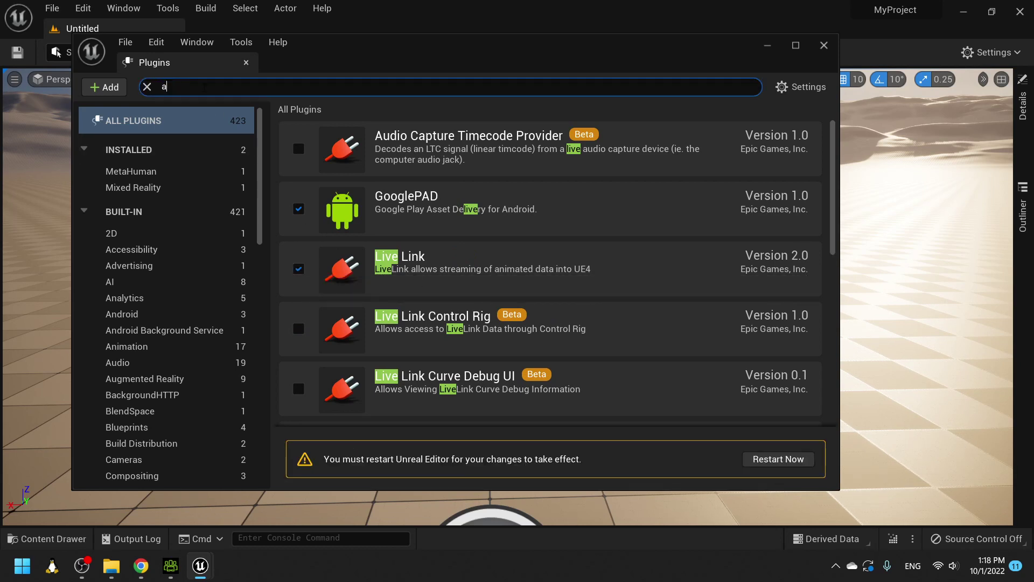
pyautogui.write('pple')
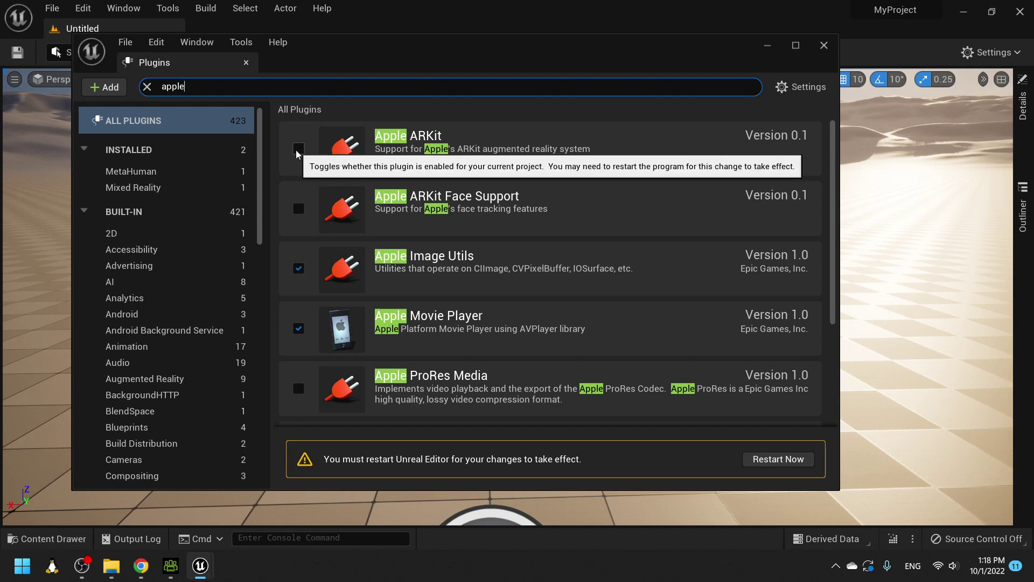
pyautogui.click(297, 149)
pyautogui.click(299, 208)
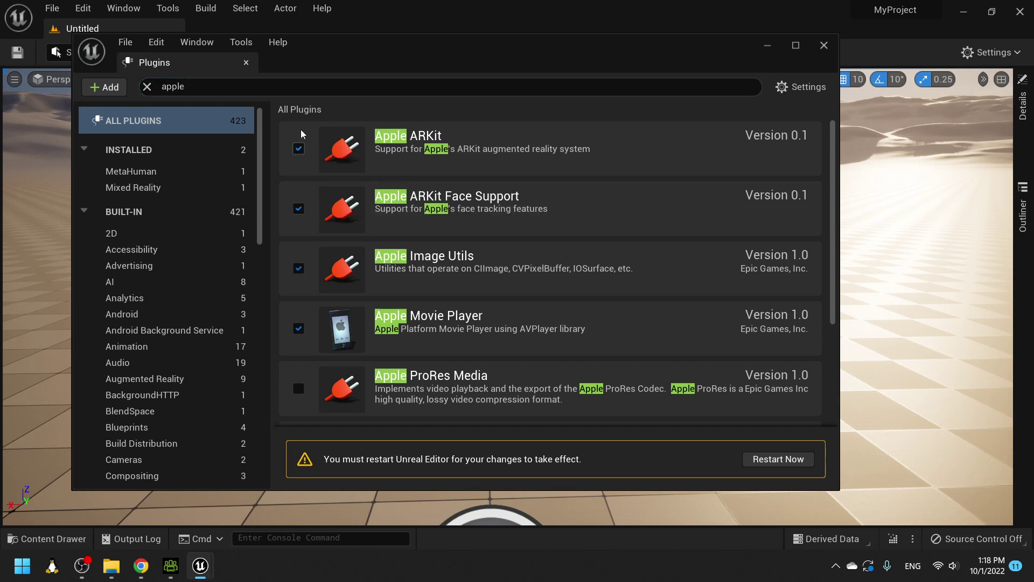
pyautogui.click(777, 461)
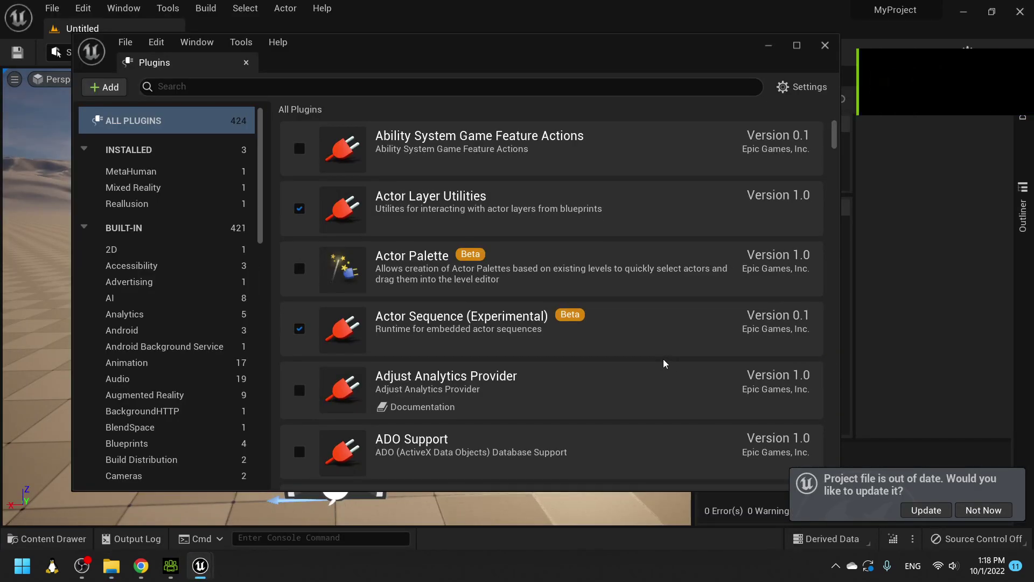
# Step: Update the outdated project file, then create and open a new Camilia folder under Content
pyautogui.click(927, 509)
pyautogui.click(825, 46)
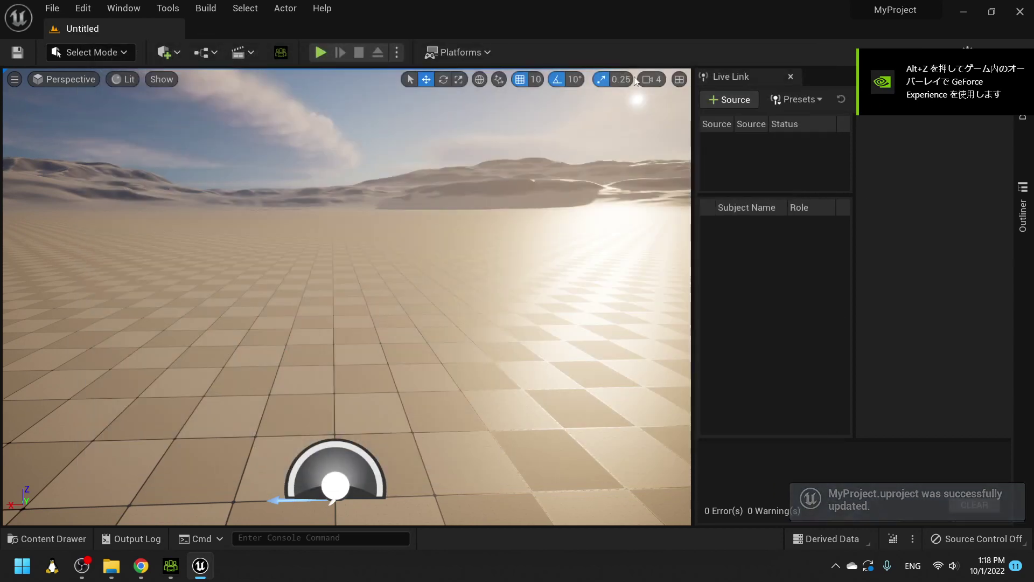
pyautogui.click(53, 539)
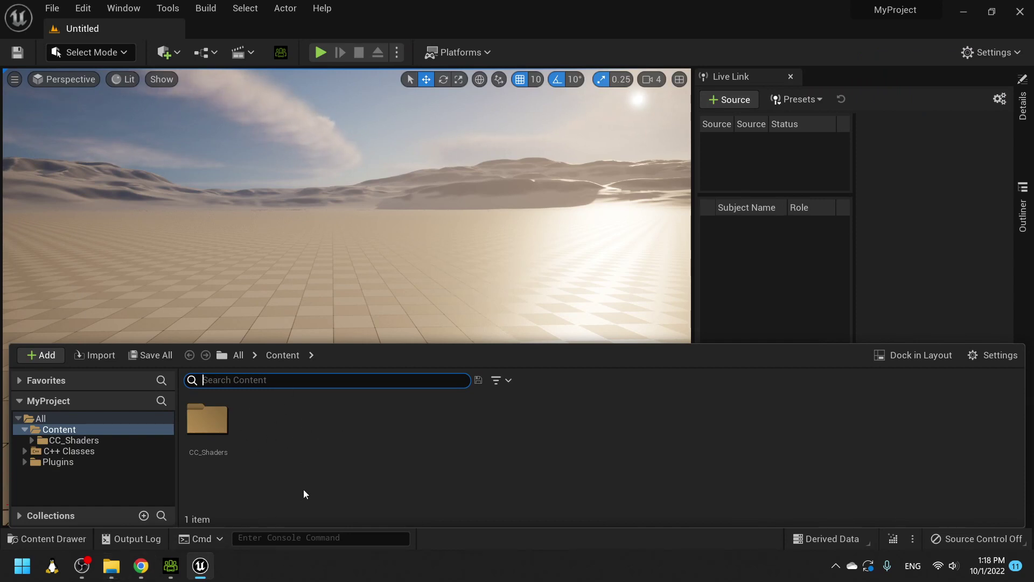
pyautogui.rightClick(324, 441)
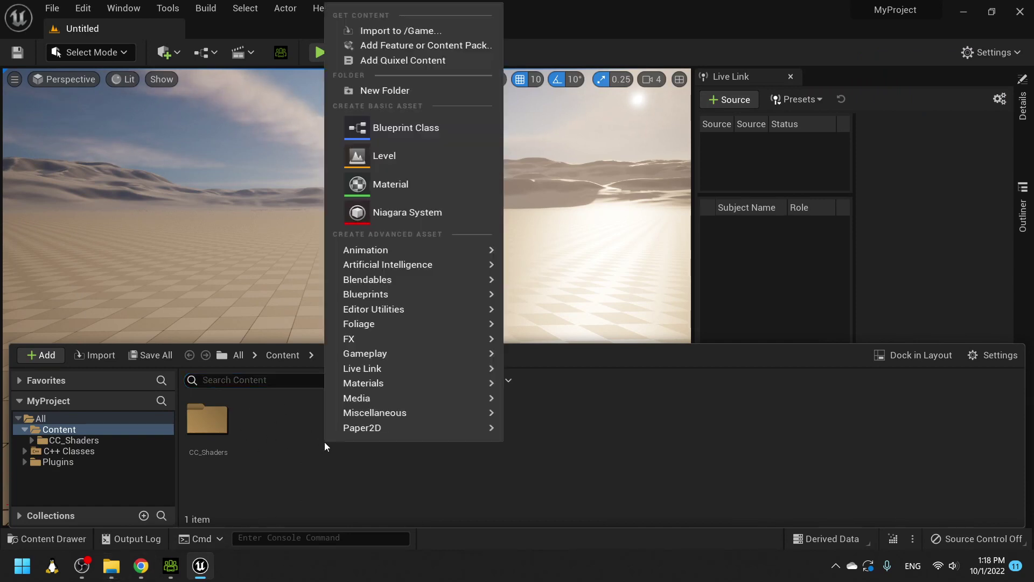
pyautogui.click(412, 90)
pyautogui.write('C')
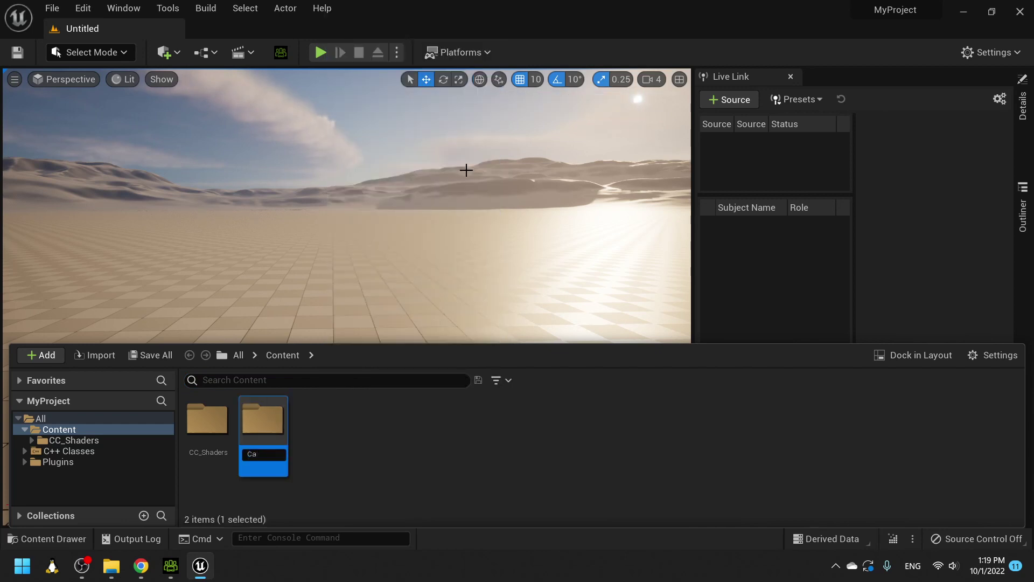
pyautogui.write('a')
pyautogui.press('Return')
pyautogui.press('Return')
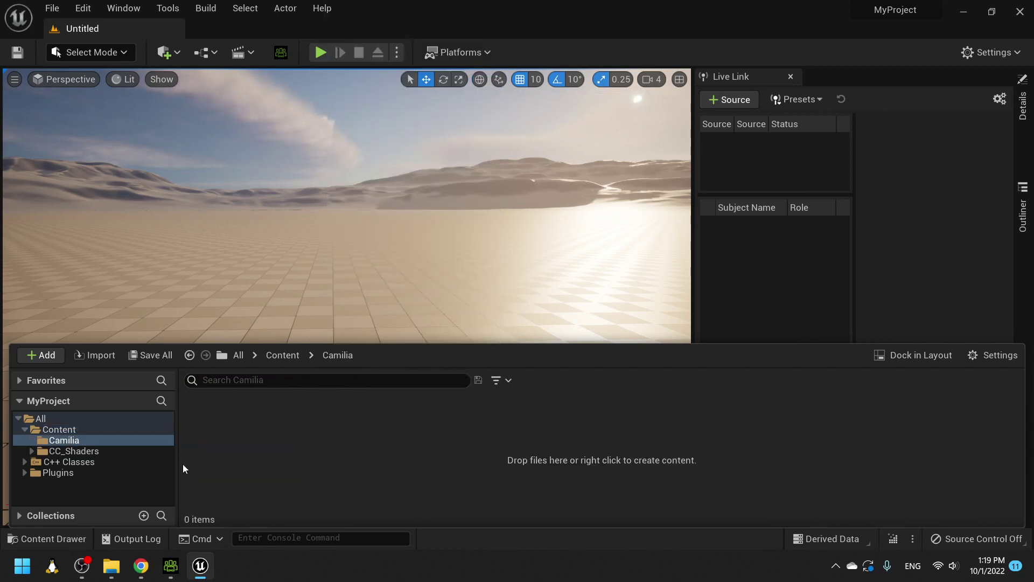
pyautogui.rightClick(364, 420)
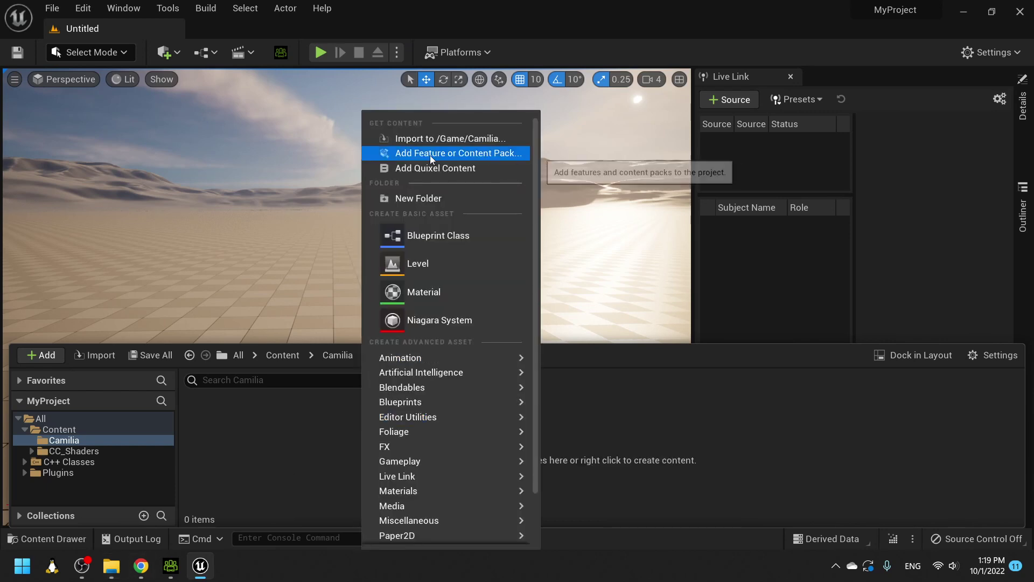
# Step: Import camilia.Fbx from C:\CC4\camilia into the Camilia folder
pyautogui.click(413, 141)
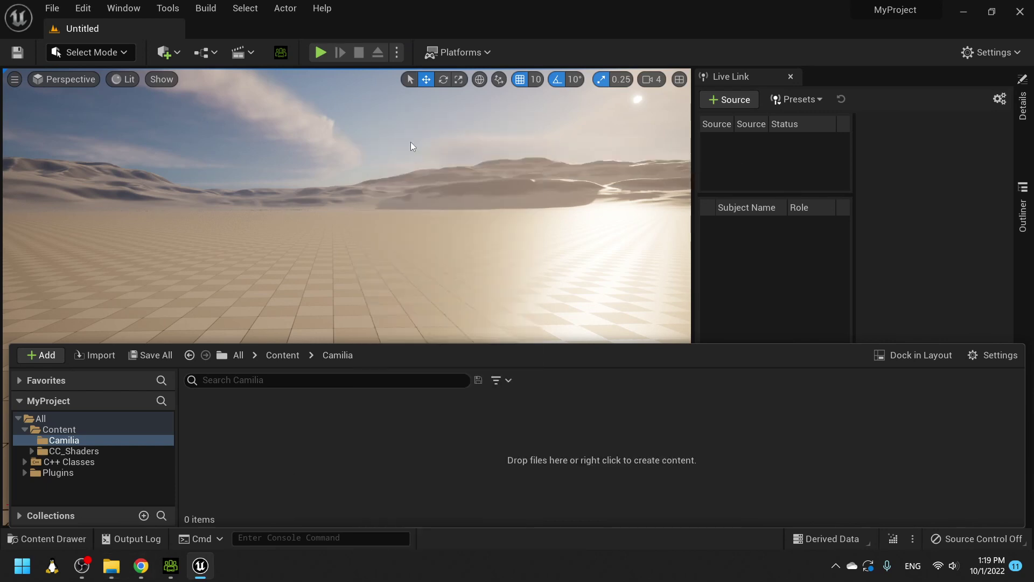
pyautogui.click(153, 37)
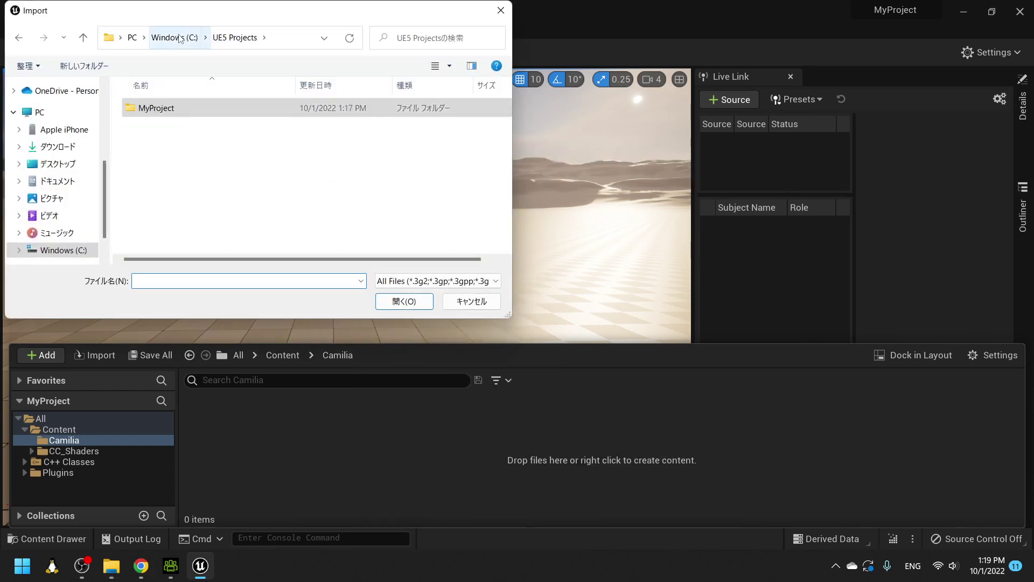
pyautogui.click(178, 37)
pyautogui.doubleClick(166, 110)
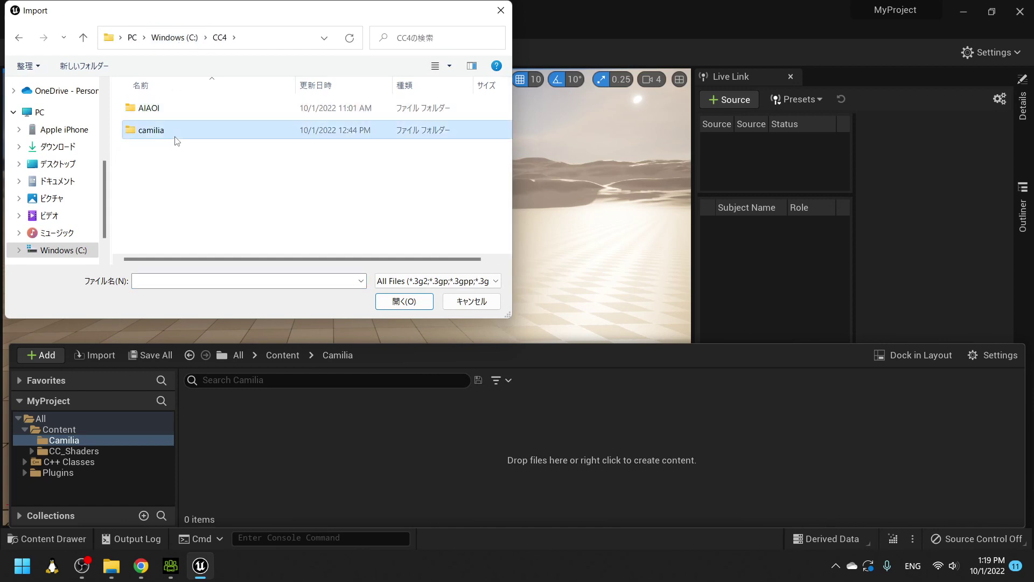
pyautogui.doubleClick(173, 134)
pyautogui.click(177, 154)
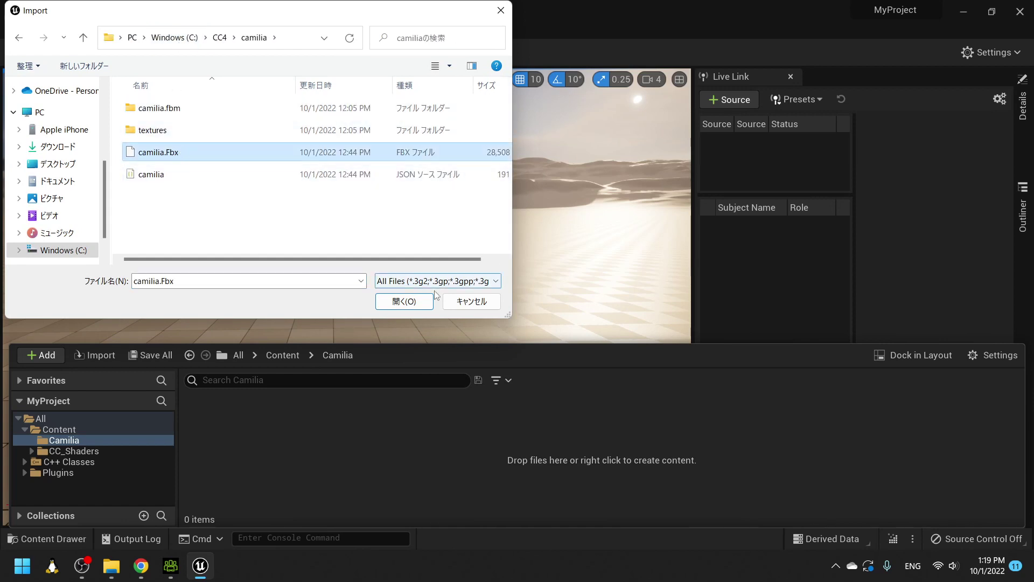
pyautogui.click(408, 302)
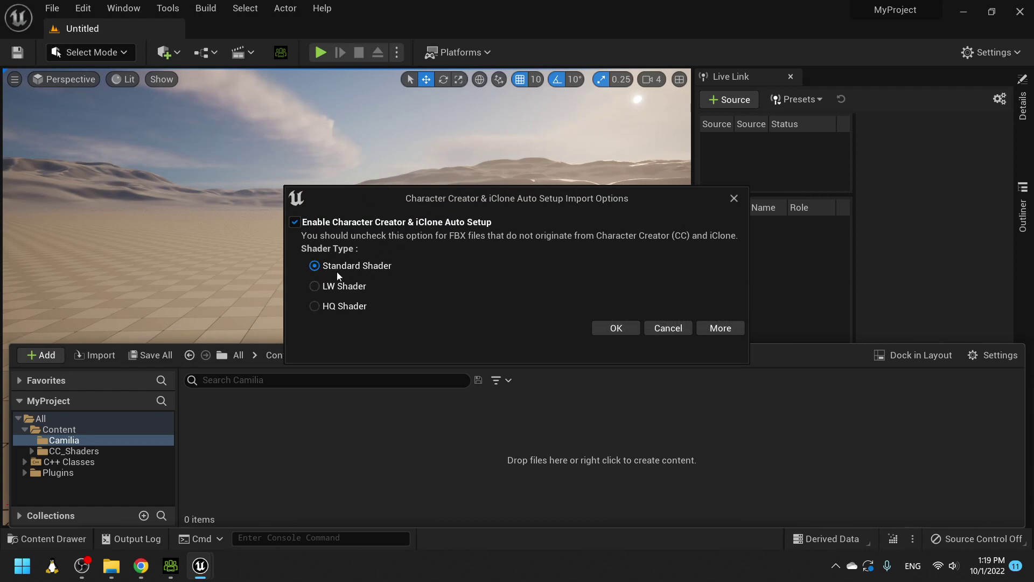
# Step: Choose HQ Shader in the Auto Setup import options and confirm
pyautogui.click(342, 308)
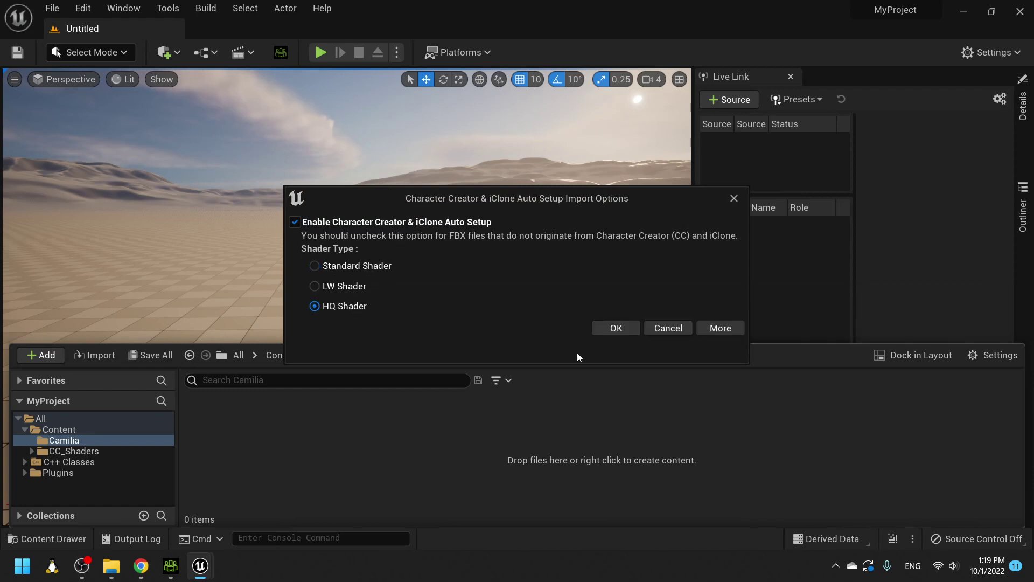
pyautogui.click(616, 328)
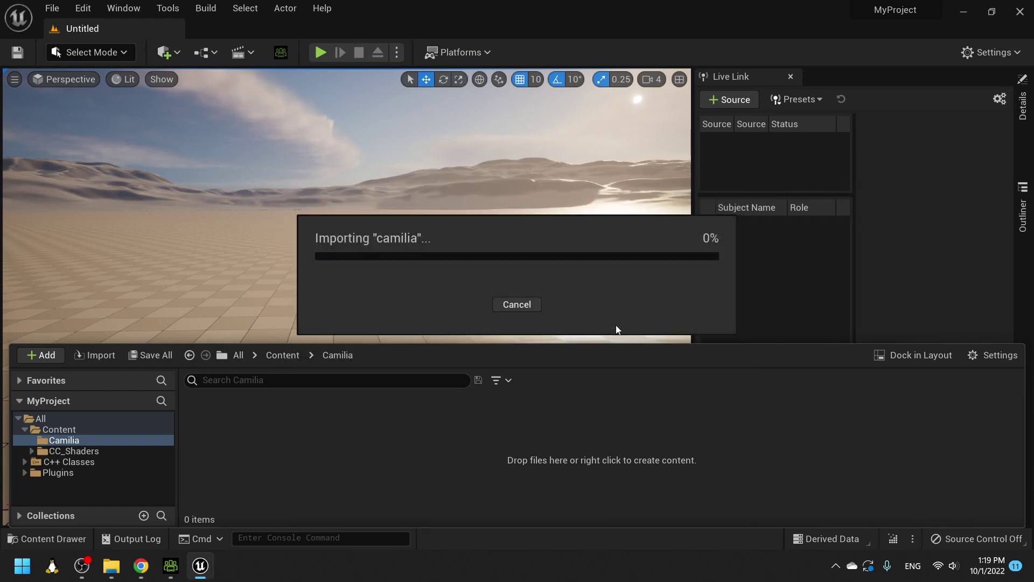
pyautogui.click(141, 565)
pyautogui.hotkey('ctrl', 'shift', 'Tab')
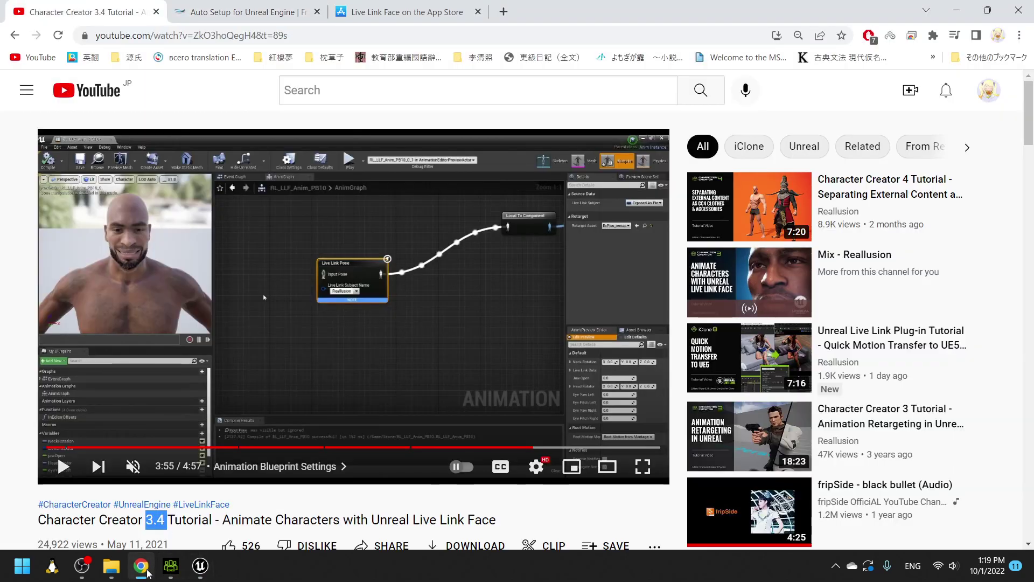
pyautogui.hotkey('alt', 'Tab')
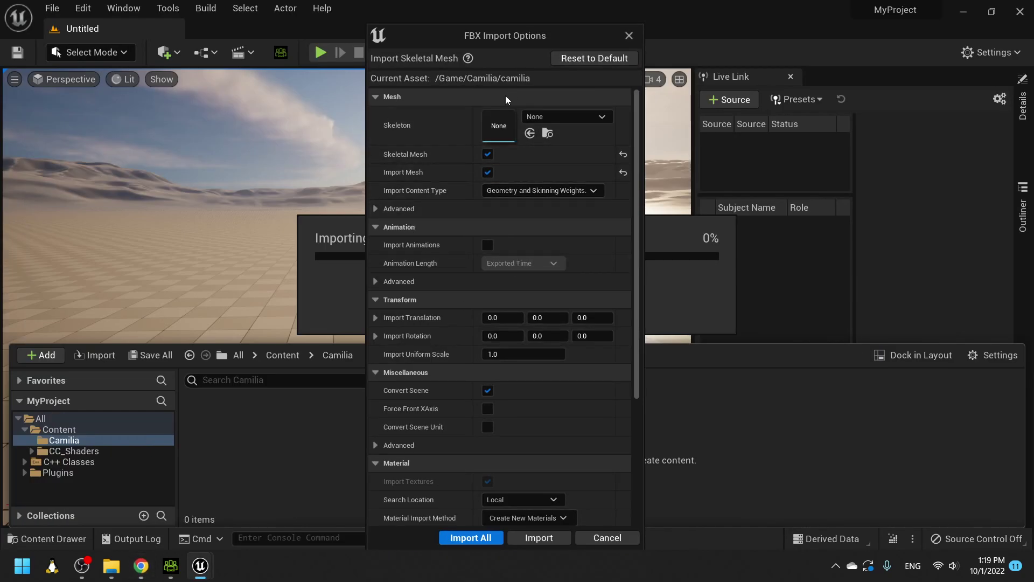
# Step: Enable Use T0 As Ref Pose and Import Morph Targets under Mesh Advanced, then import
pyautogui.click(398, 209)
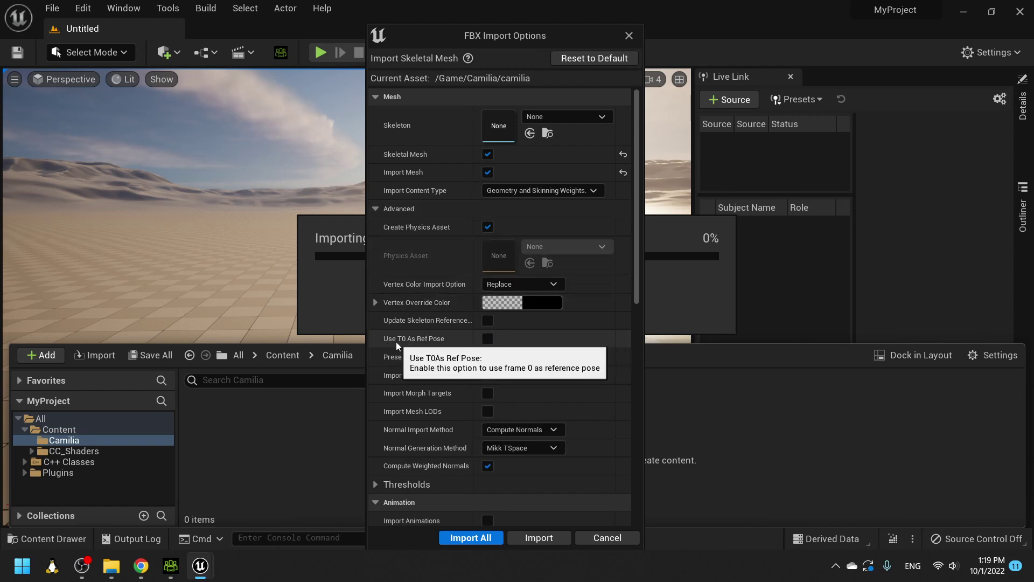
pyautogui.click(488, 338)
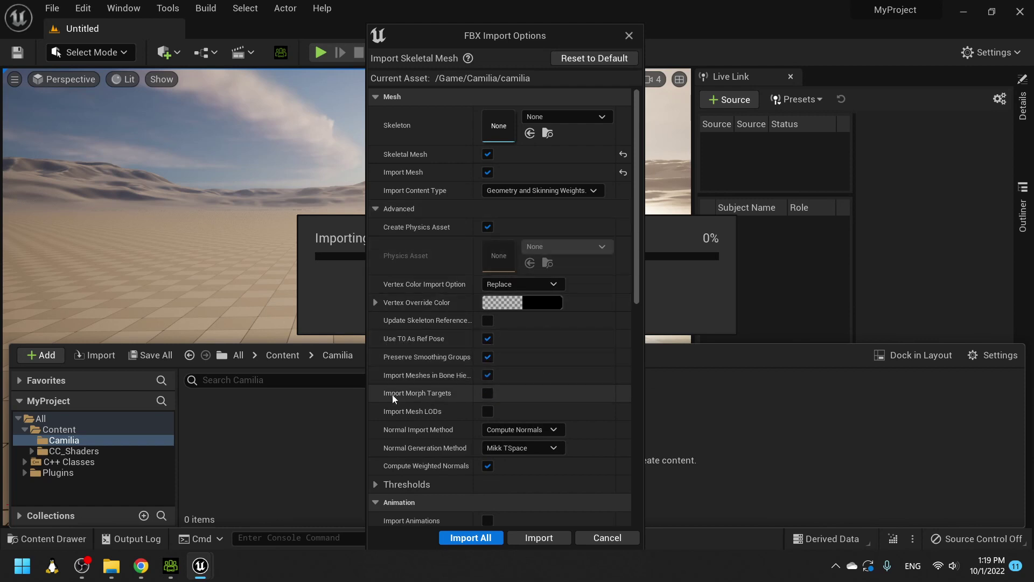
pyautogui.click(486, 394)
pyautogui.scroll(-1, 624, 379)
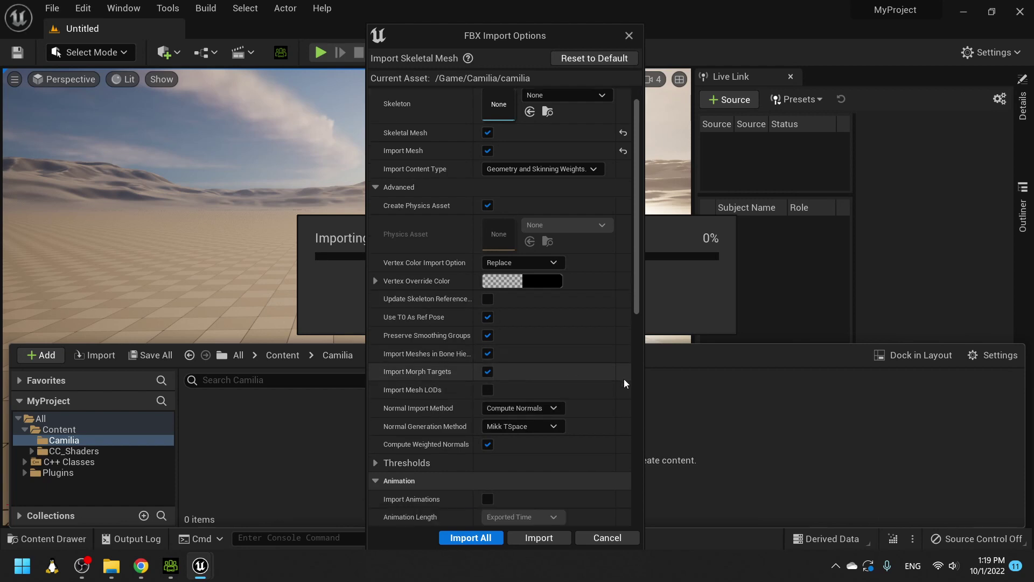
pyautogui.click(471, 539)
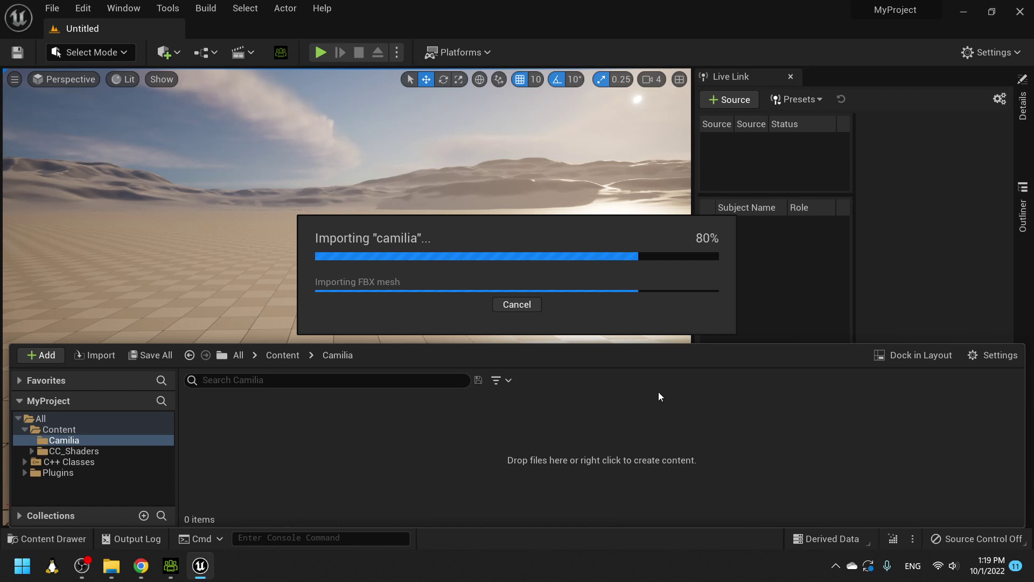
# Step: Check Character Creator 4 and the browser while camilia imports, then return to Unreal Editor
pyautogui.click(171, 565)
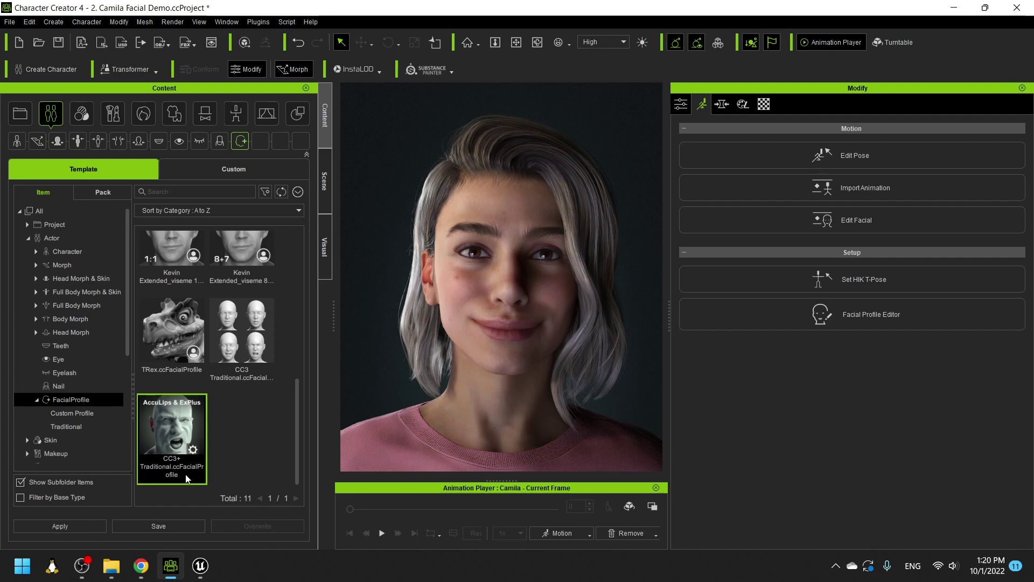
pyautogui.click(155, 572)
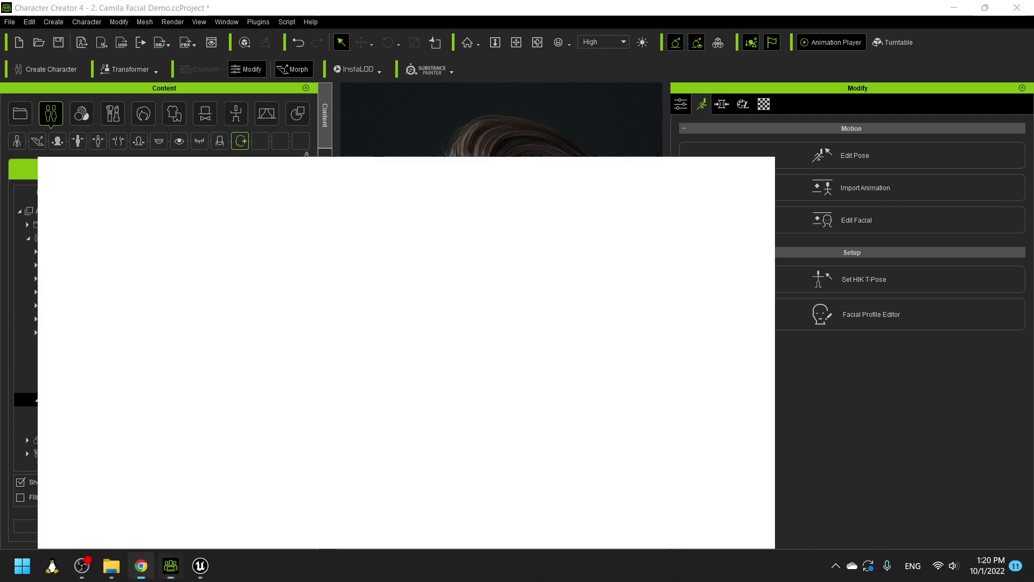
pyautogui.click(170, 567)
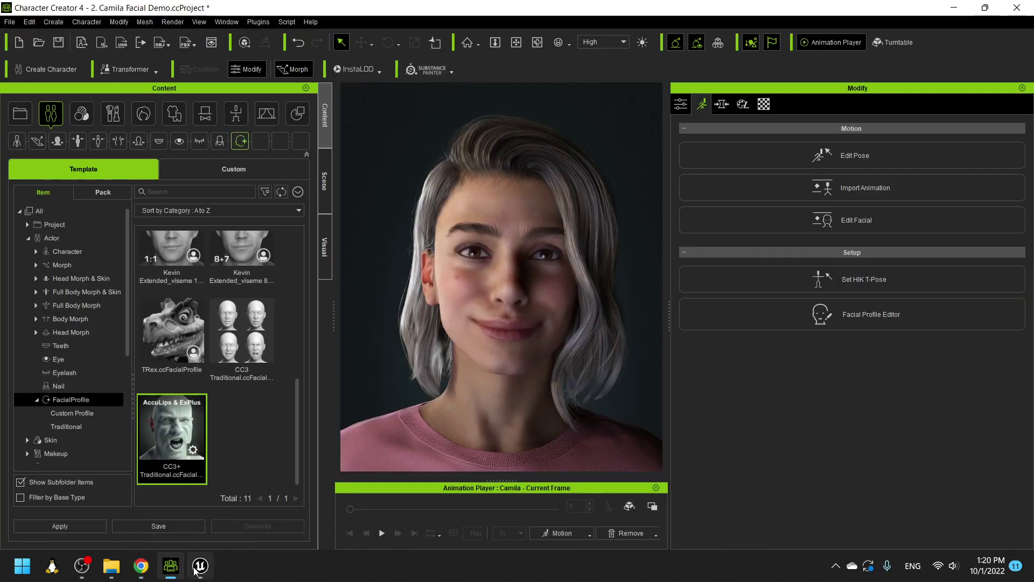
pyautogui.click(197, 569)
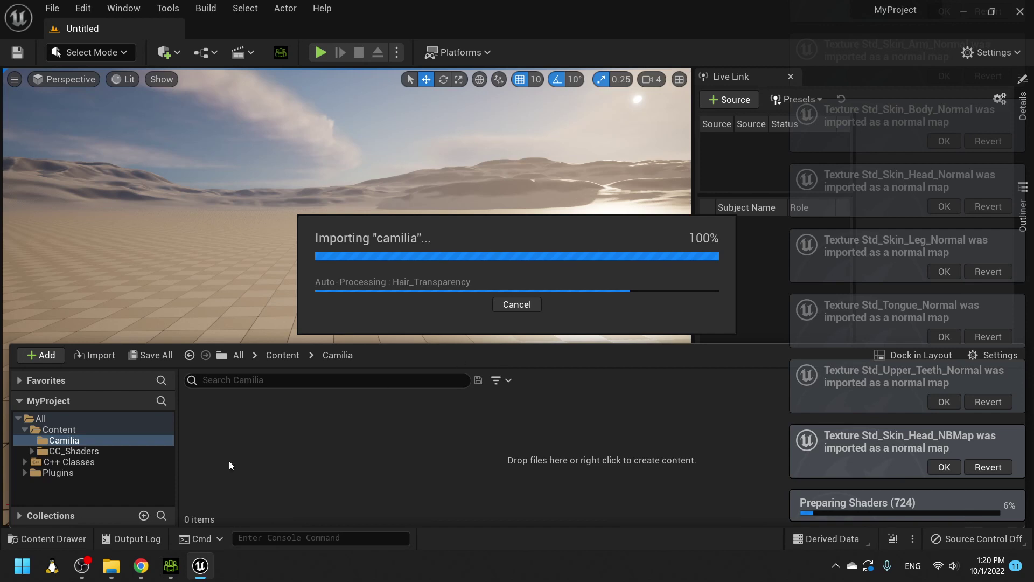
# Step: Browse the Live Link Face App Store page, then return to Unreal Editor to check the import
pyautogui.click(148, 569)
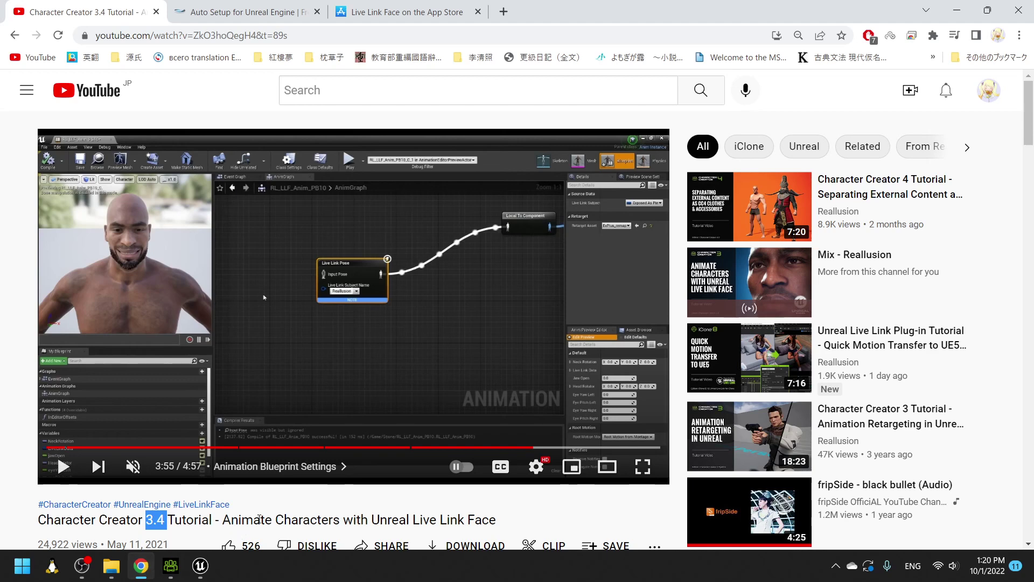
pyautogui.click(157, 519)
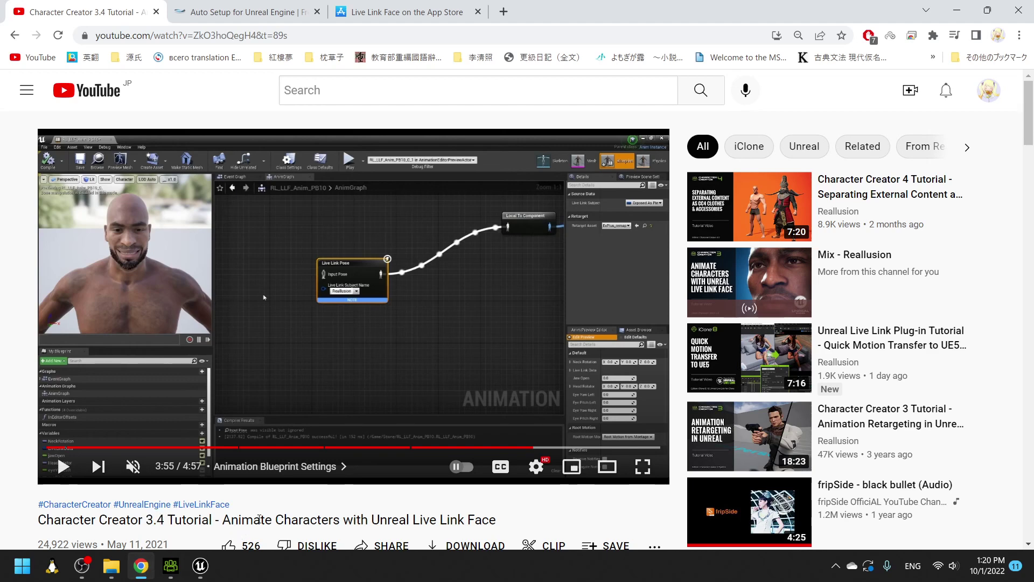
pyautogui.click(387, 13)
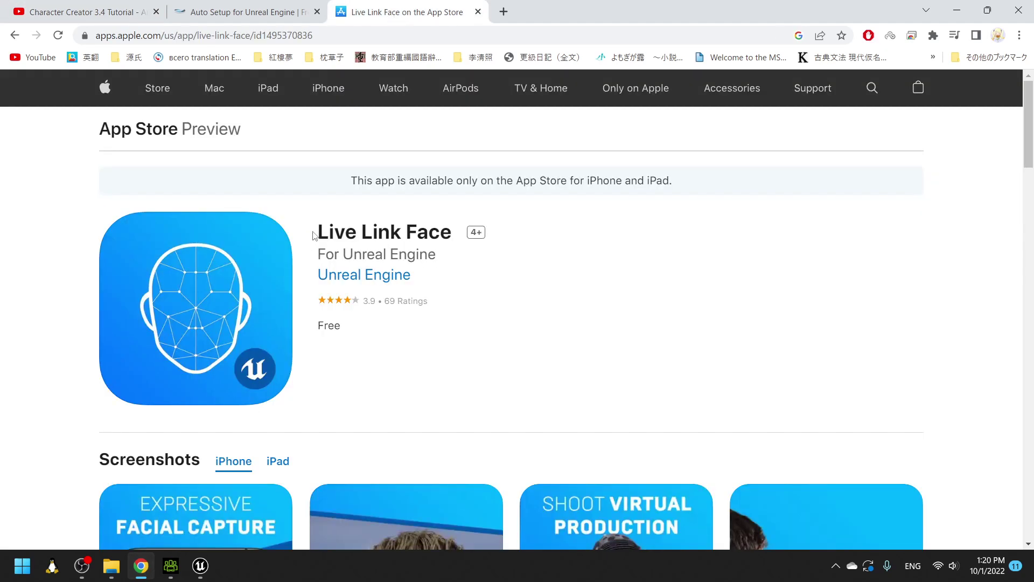
pyautogui.moveTo(315, 232); pyautogui.dragTo(453, 229)
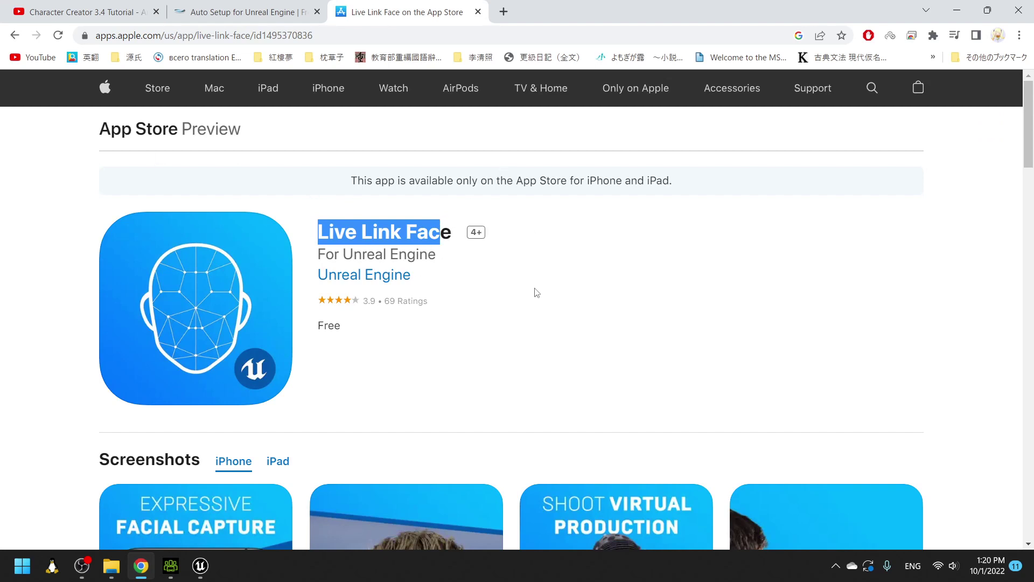
pyautogui.scroll(-5, 537, 293)
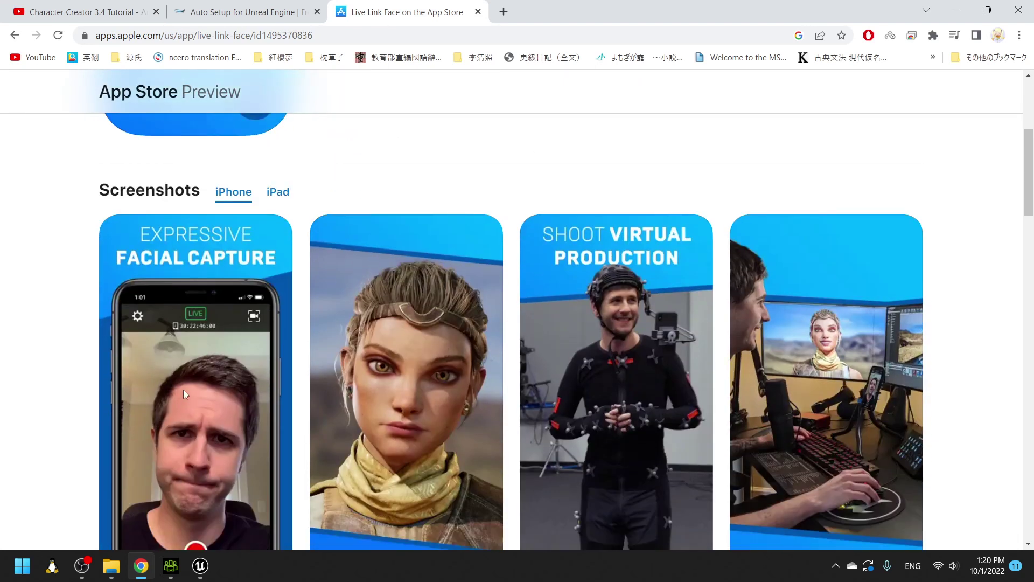
pyautogui.scroll(-1, 193, 389)
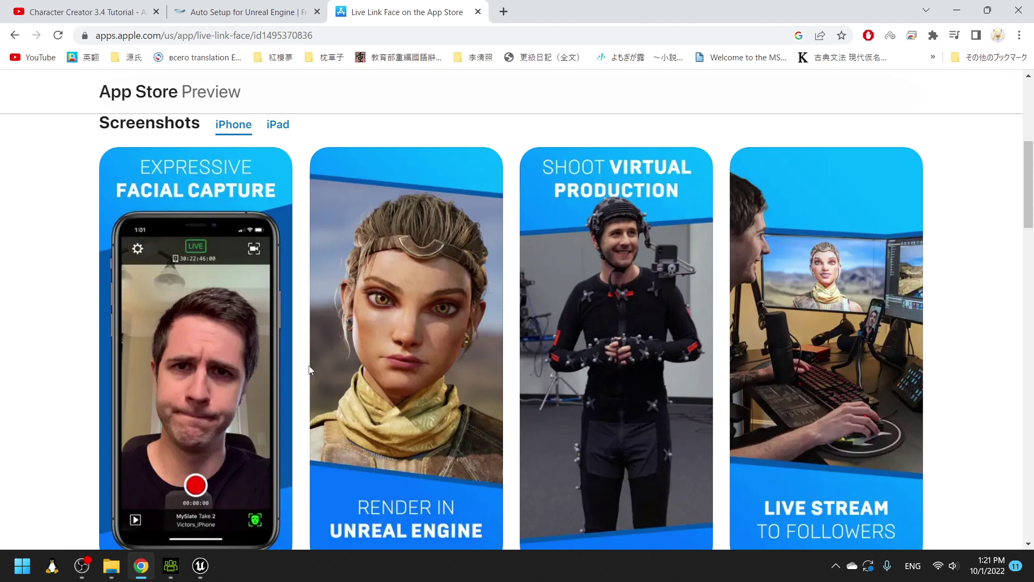
pyautogui.scroll(6, 291, 378)
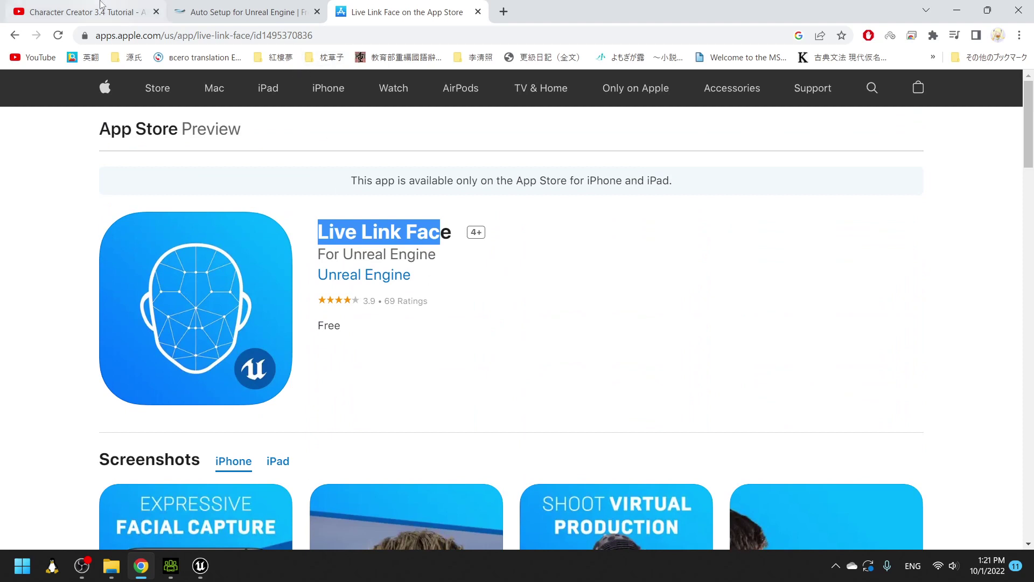
pyautogui.click(203, 567)
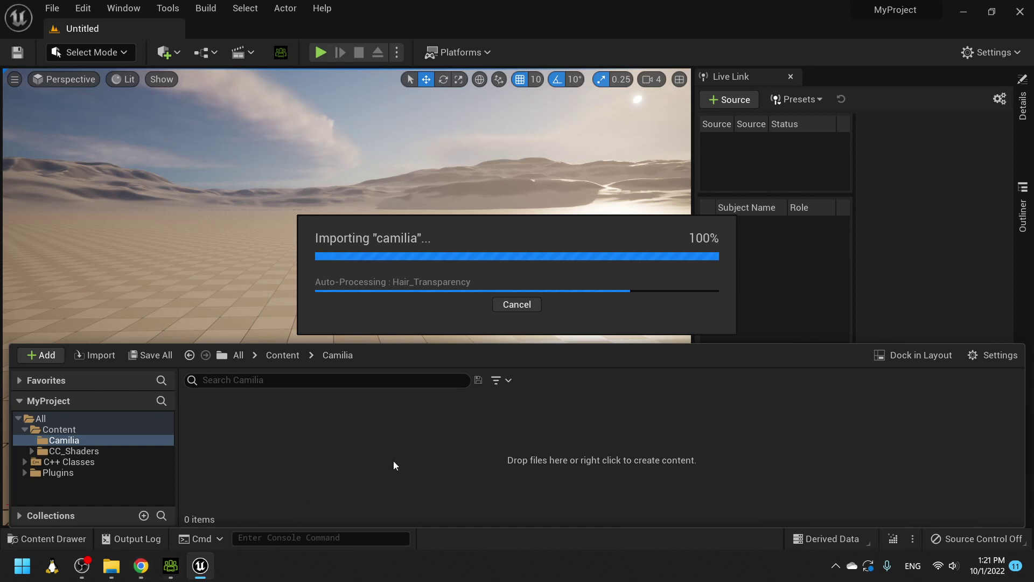
# Step: Close the Live Link Face App Store and Auto Setup for Unreal Engine tabs
pyautogui.click(141, 565)
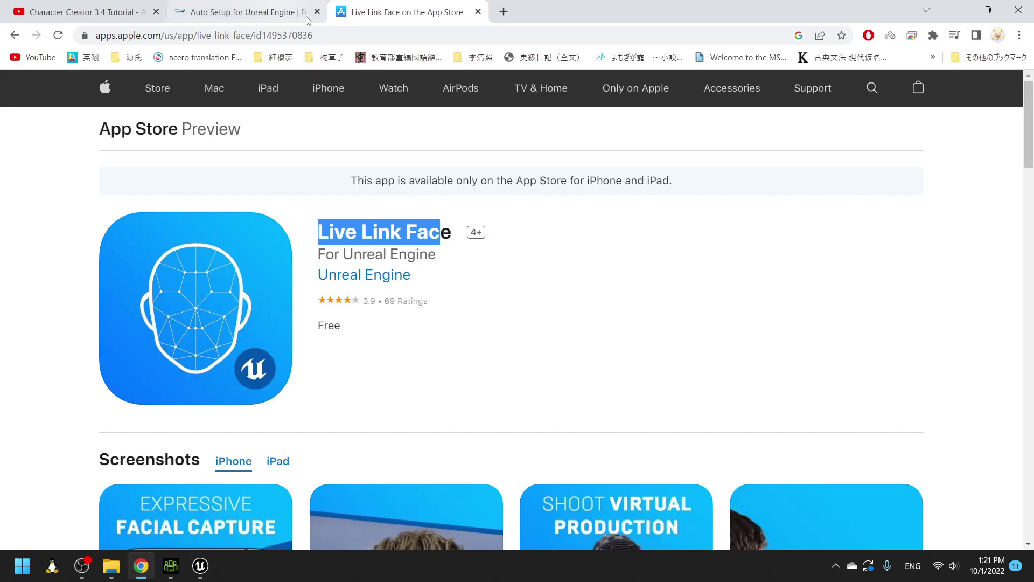
pyautogui.click(479, 11)
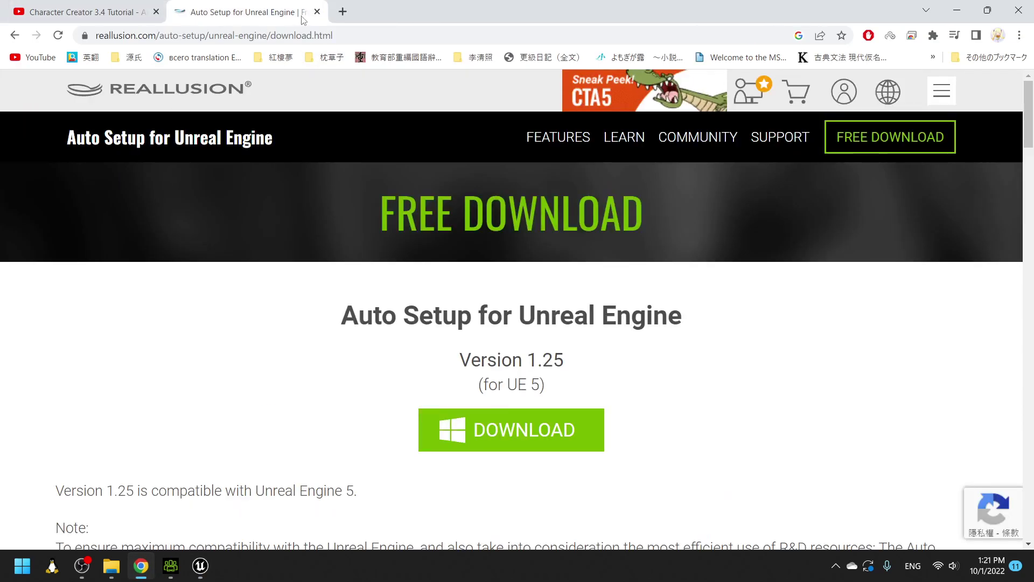
pyautogui.click(317, 11)
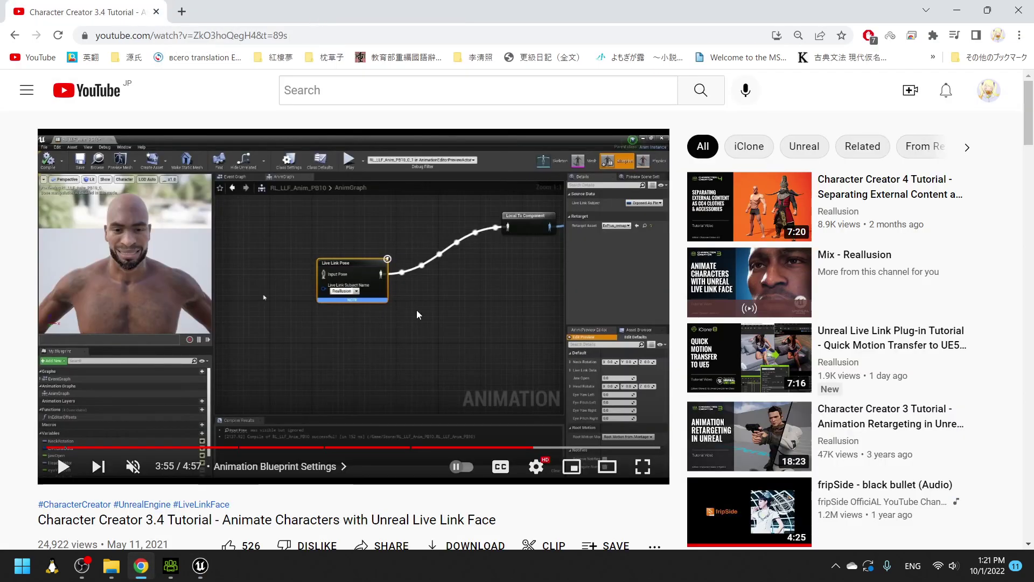
# Step: Check the camilia import in Unreal Editor, then scroll to the tutorial's description
pyautogui.click(172, 572)
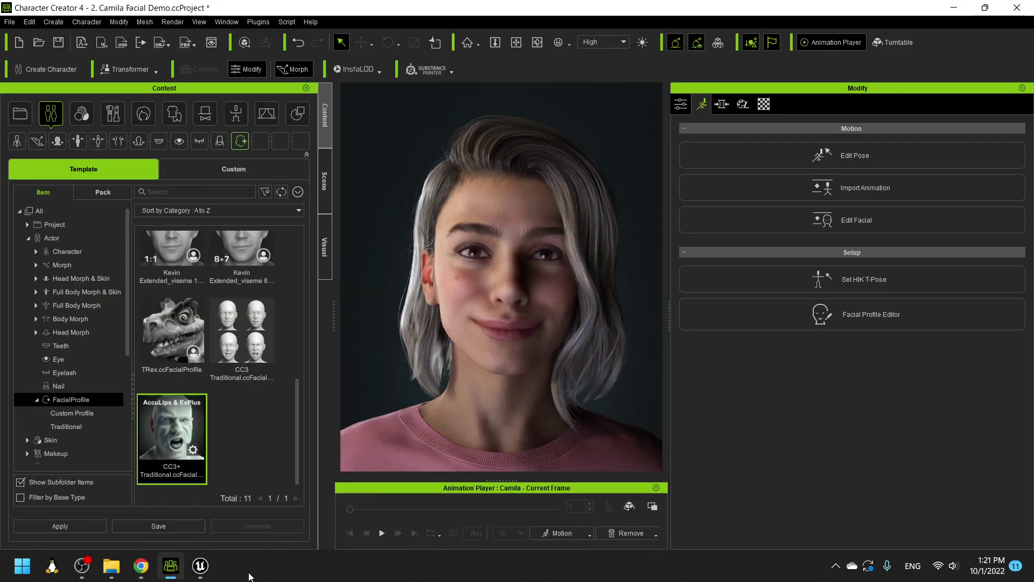
pyautogui.click(206, 572)
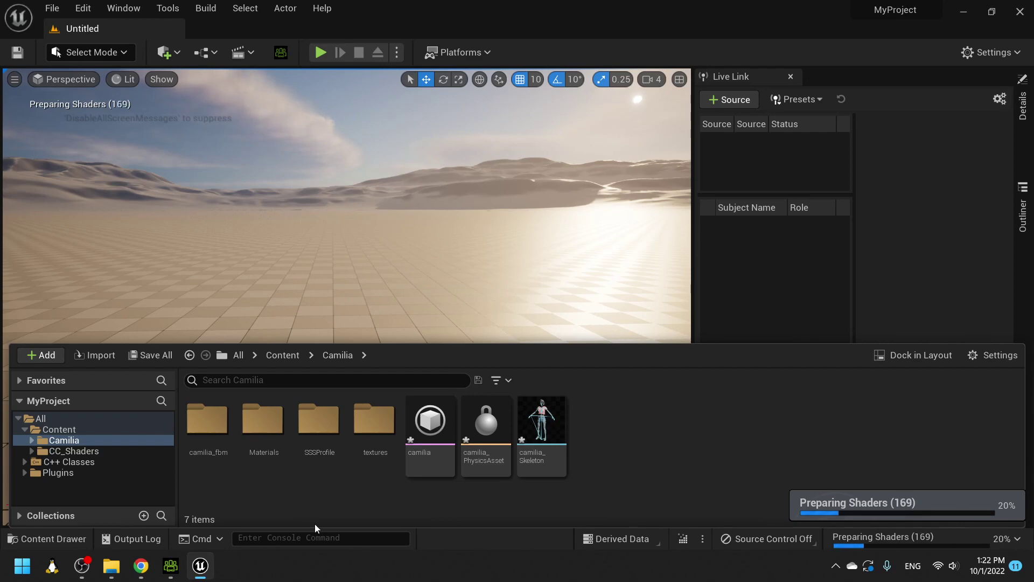
pyautogui.click(141, 565)
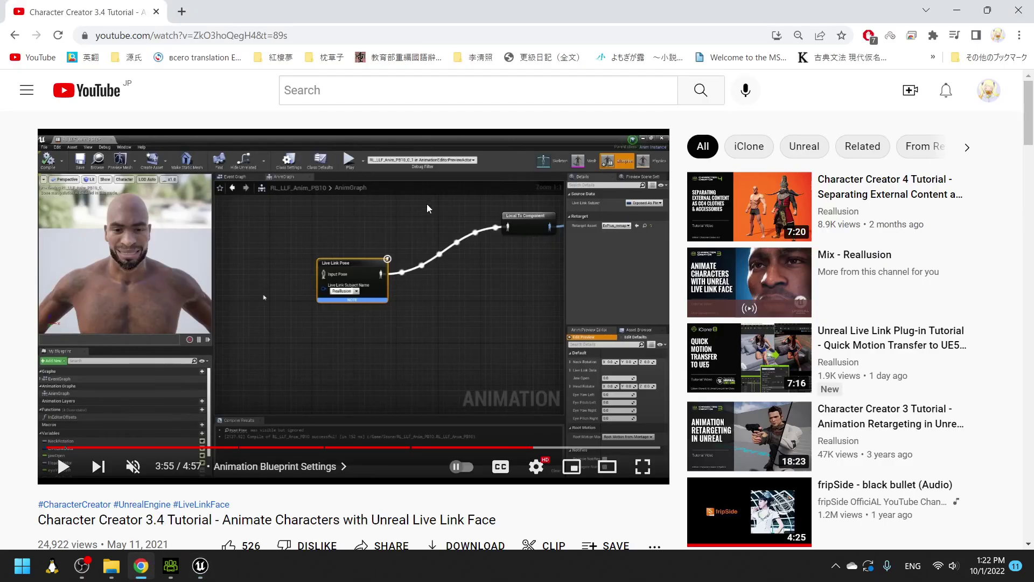
pyautogui.scroll(-6, 427, 205)
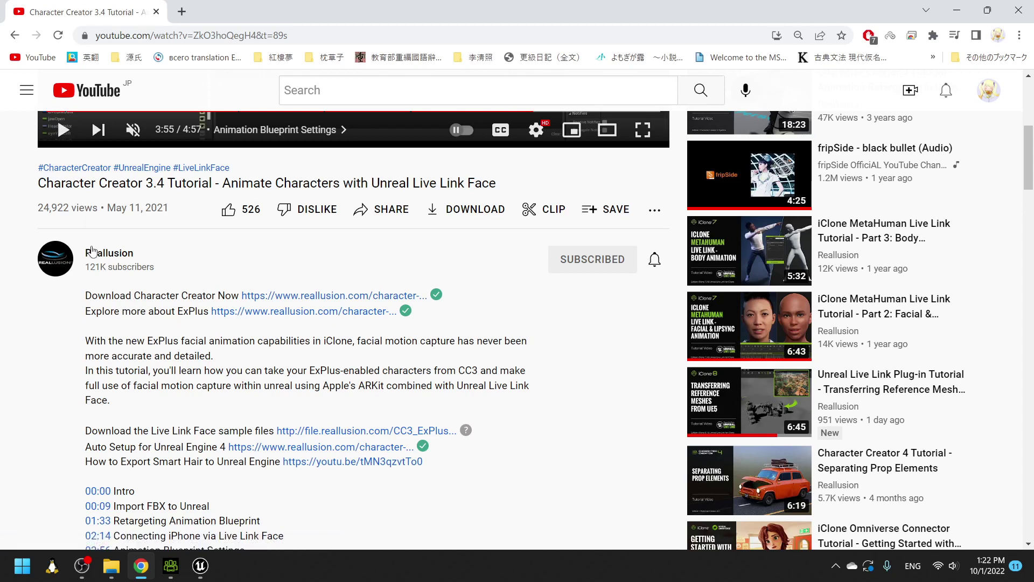
# Step: Copy the Live Link Face sample files link address from the video description
pyautogui.moveTo(84, 311); pyautogui.dragTo(173, 316)
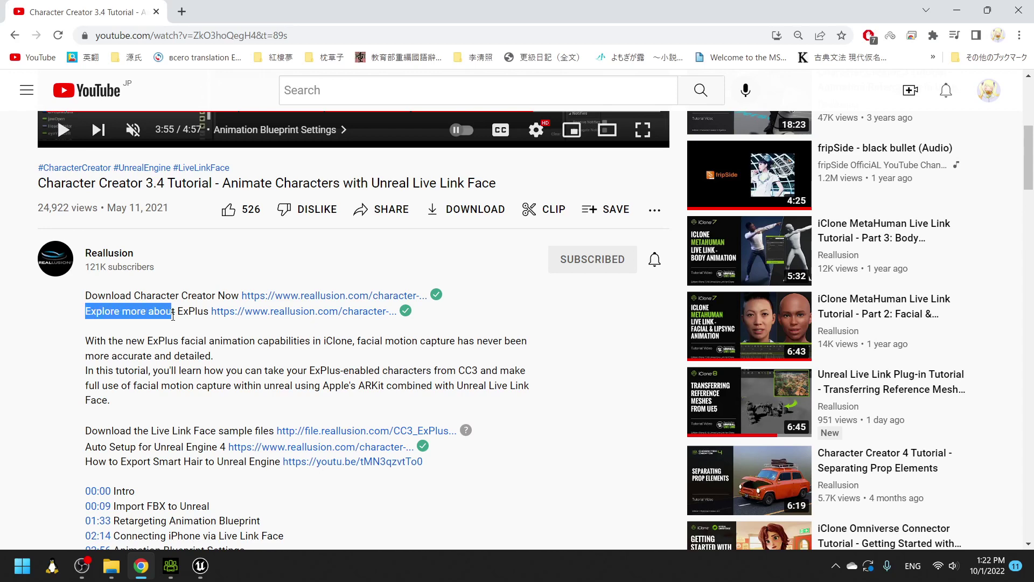
pyautogui.click(187, 316)
pyautogui.scroll(-1, 158, 414)
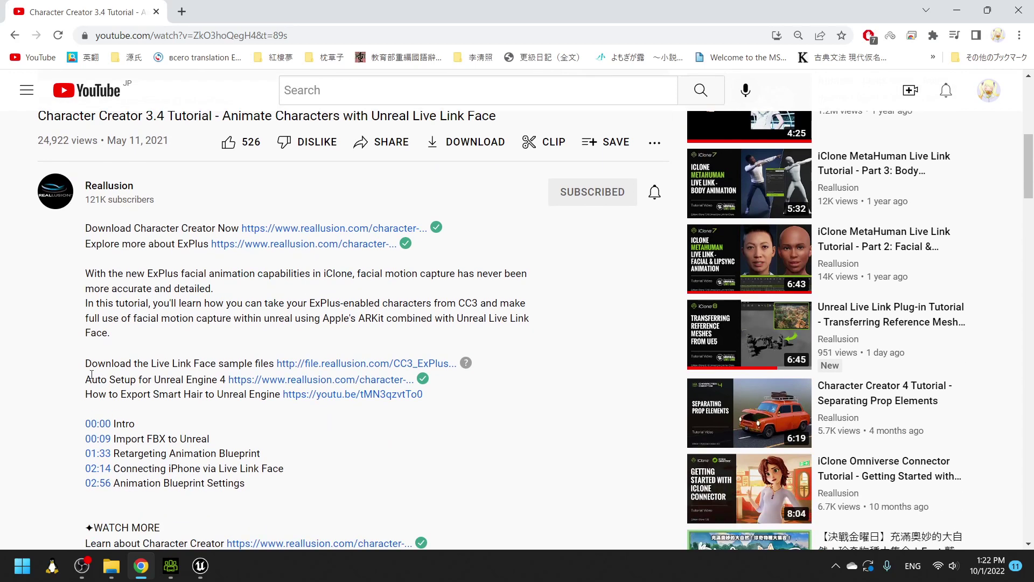
pyautogui.moveTo(92, 364); pyautogui.dragTo(237, 363)
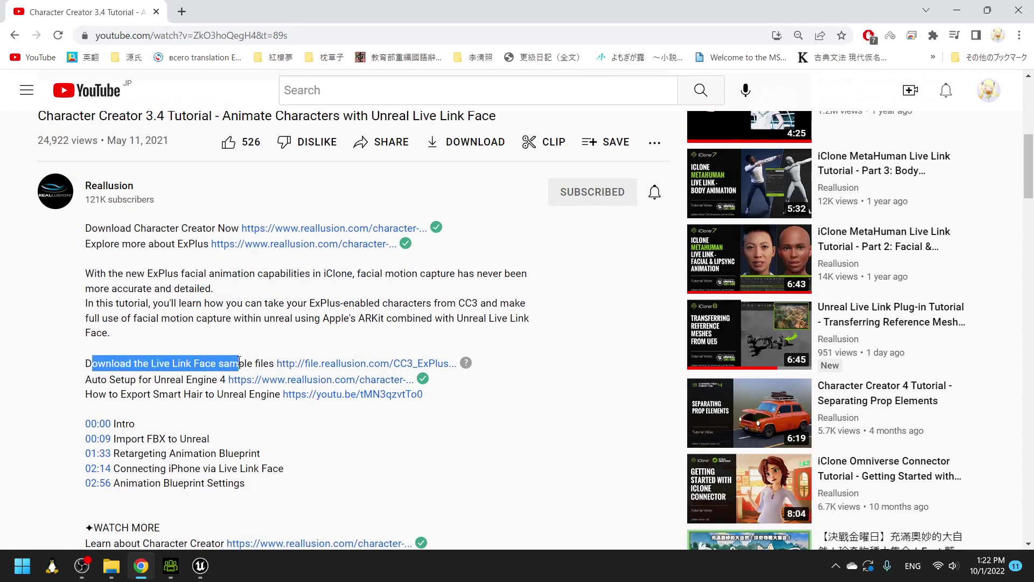
pyautogui.rightClick(326, 364)
pyautogui.click(296, 341)
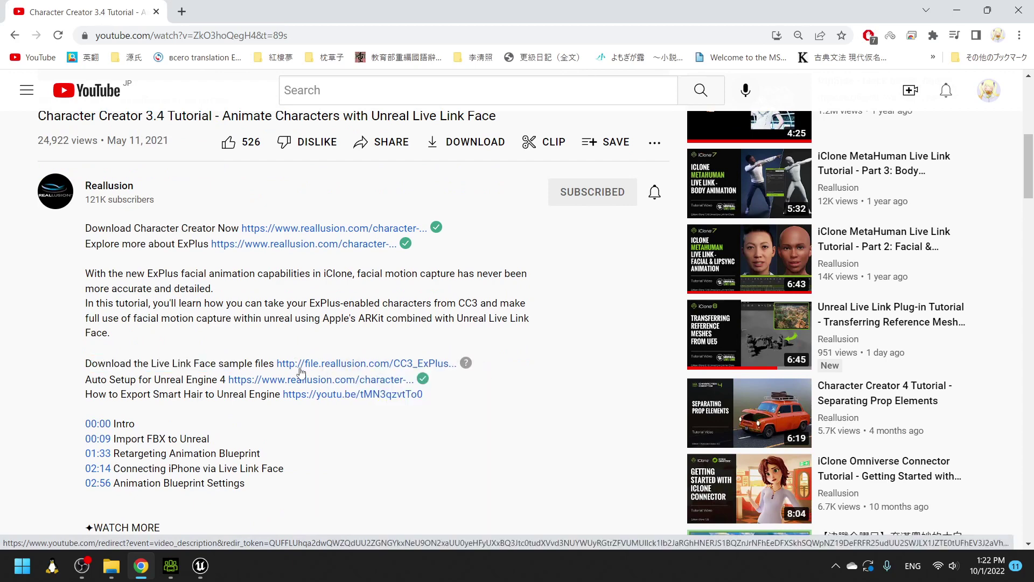
pyautogui.rightClick(302, 371)
pyautogui.click(371, 450)
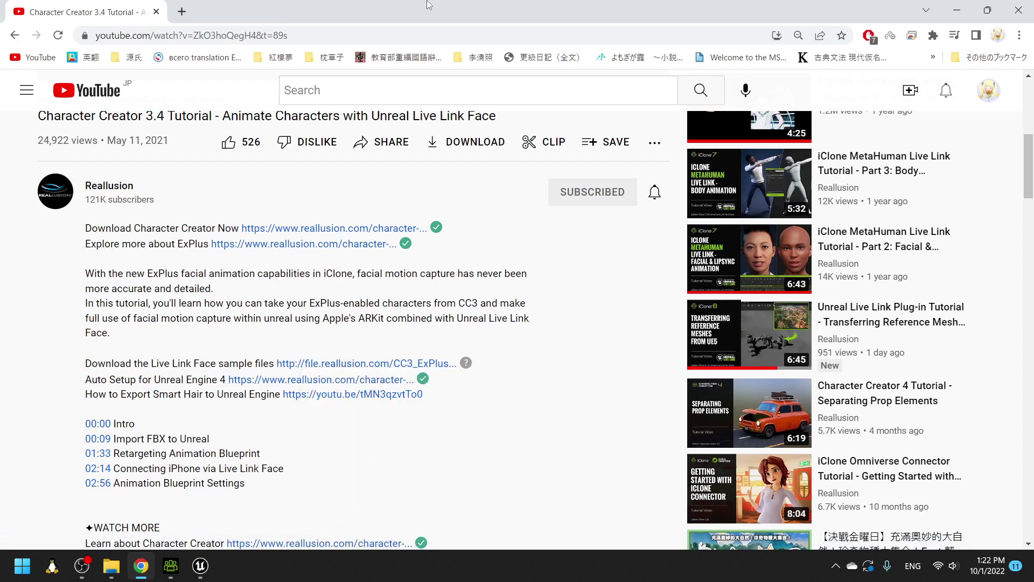
# Step: Open the link in a new tab and cancel saving CC3_ExPlus_Character_Setup_for_Unreal_LLF_v2.zip
pyautogui.click(183, 12)
pyautogui.hotkey('ctrl', 'v')
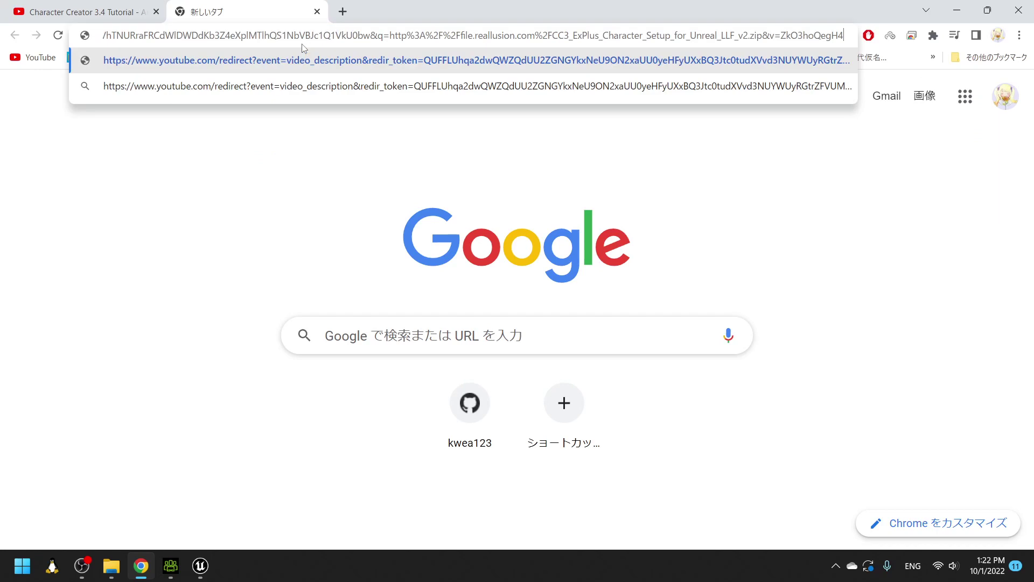
pyautogui.press('Return')
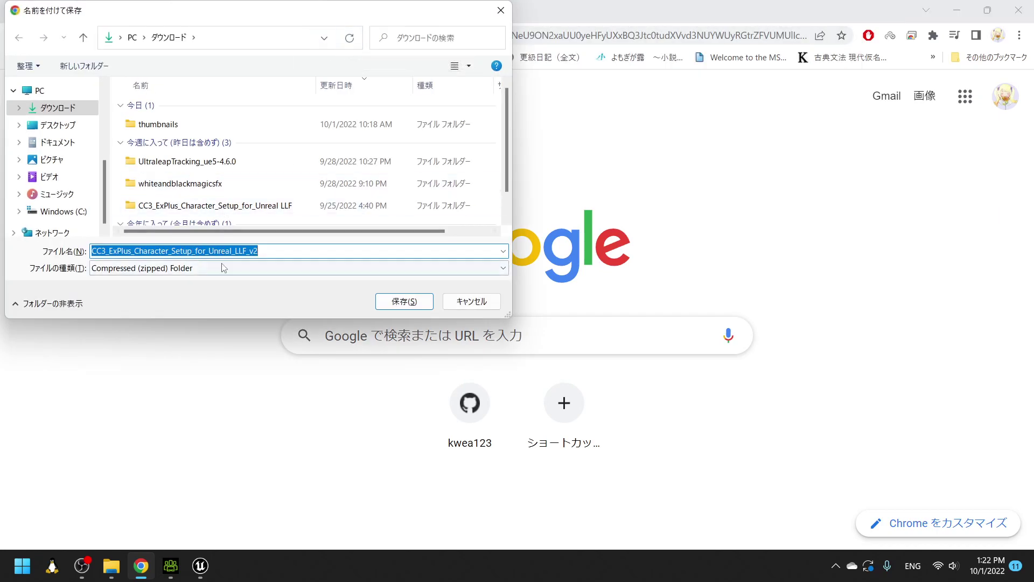
pyautogui.click(472, 301)
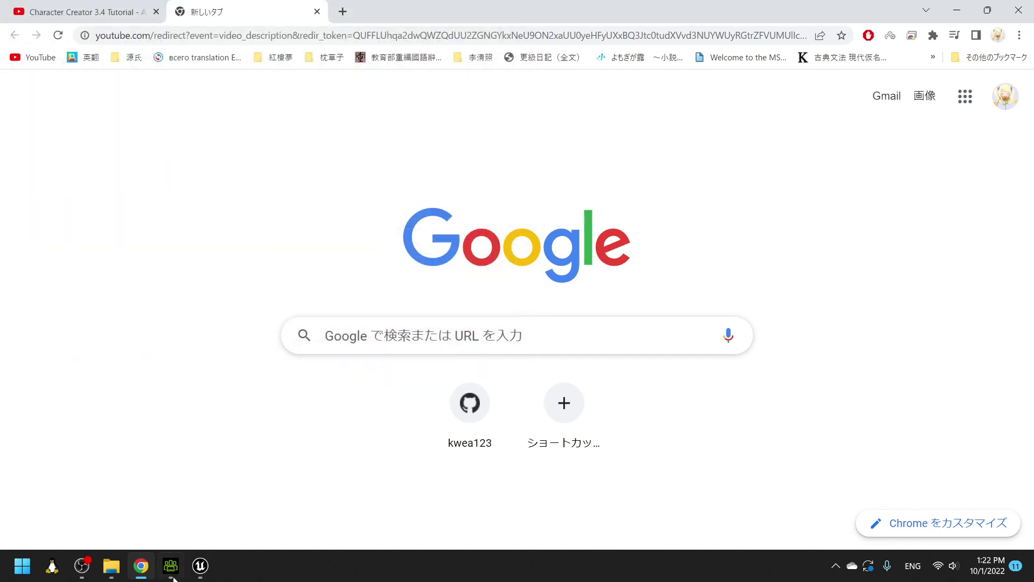
# Step: Select ExPlus_Remap.uasset and RL_LLF_AnimBP_Sample.uasset in the downloaded CC3_ExPlus LLF folder
pyautogui.moveTo(112, 565)
pyautogui.click(331, 490)
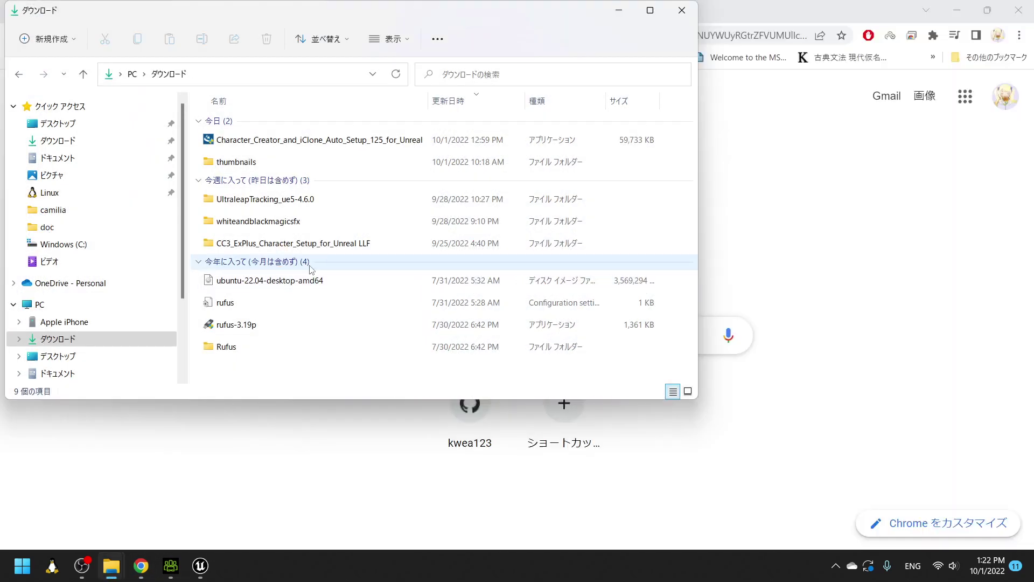
pyautogui.doubleClick(327, 245)
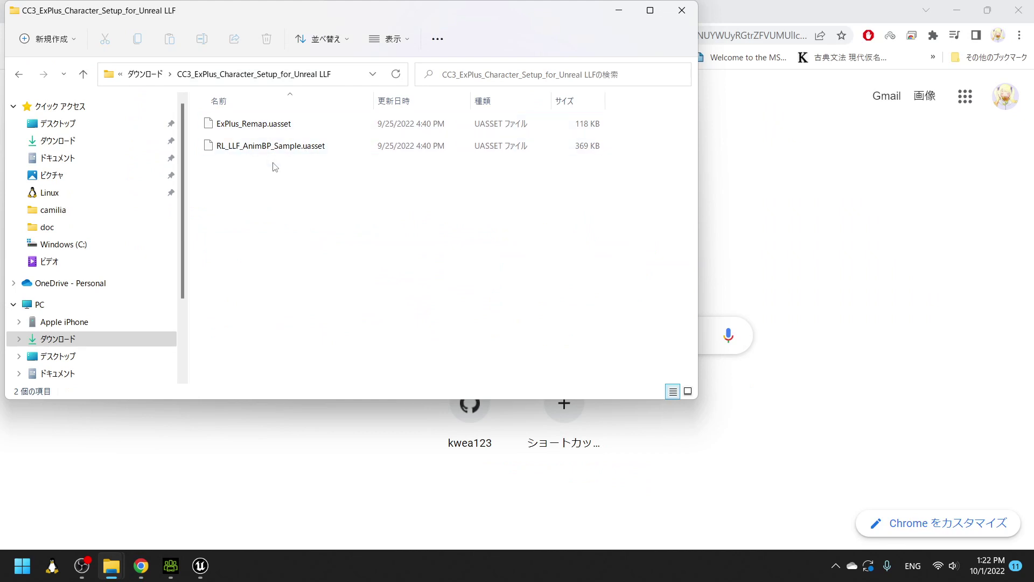
pyautogui.moveTo(351, 199); pyautogui.dragTo(256, 127)
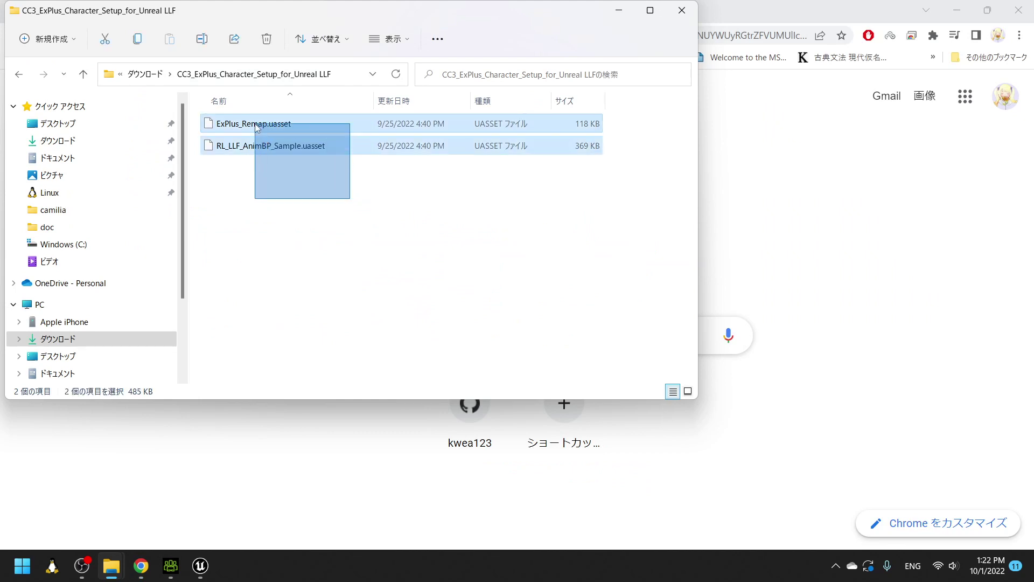
# Step: Create a new Blueprints folder inside MyProject's Content folder
pyautogui.moveTo(111, 566)
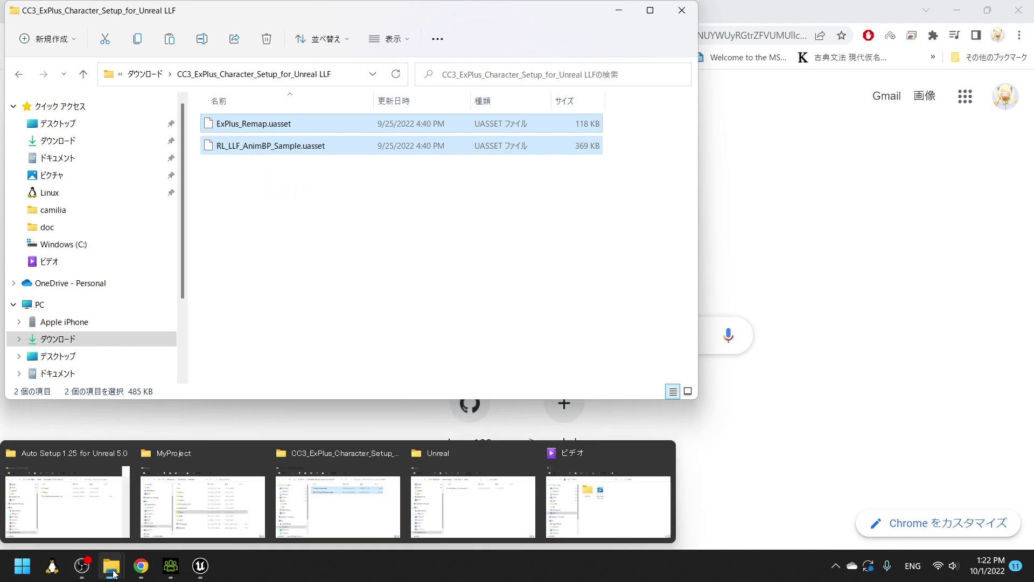
pyautogui.click(203, 500)
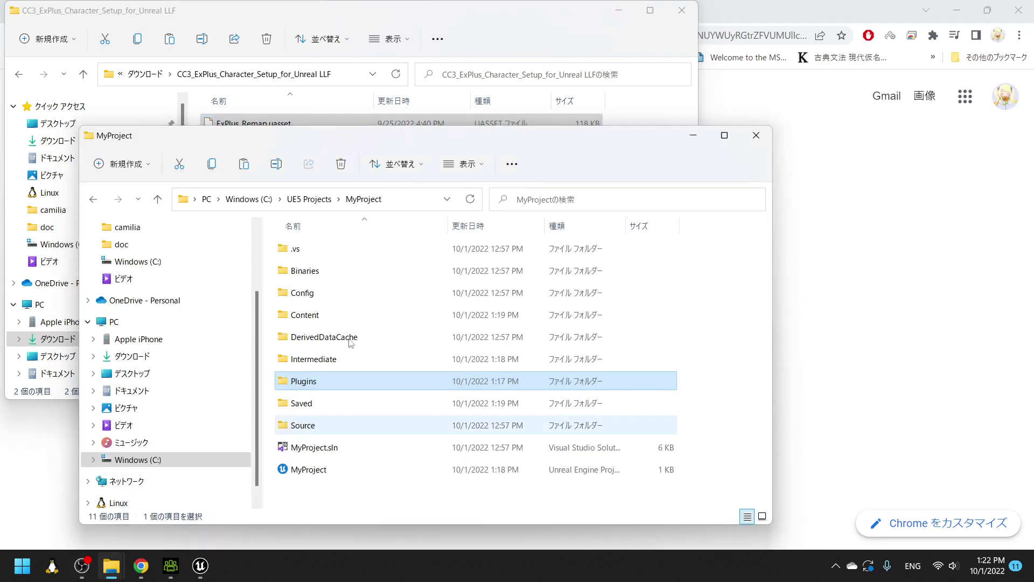
pyautogui.doubleClick(345, 315)
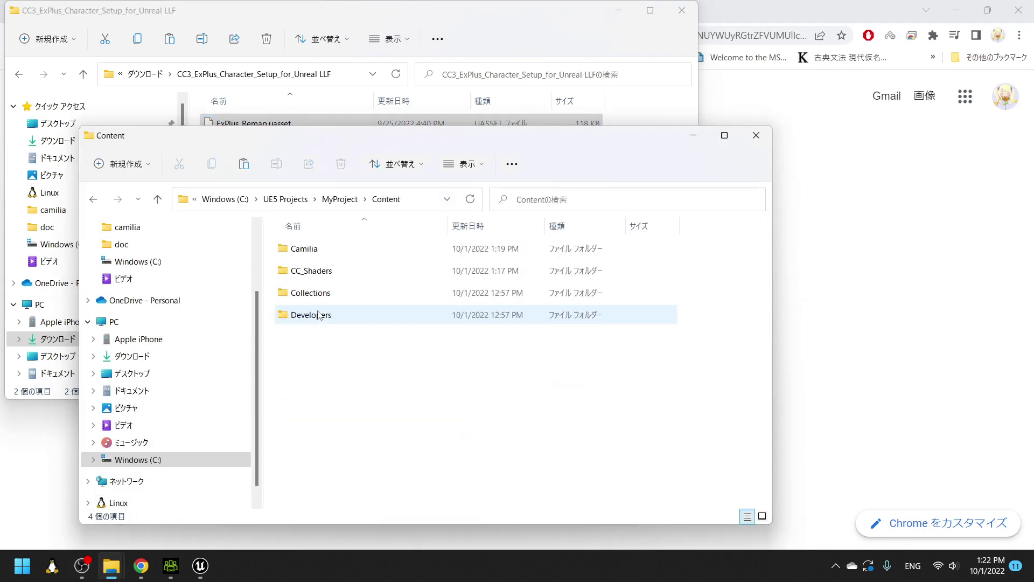
pyautogui.rightClick(358, 406)
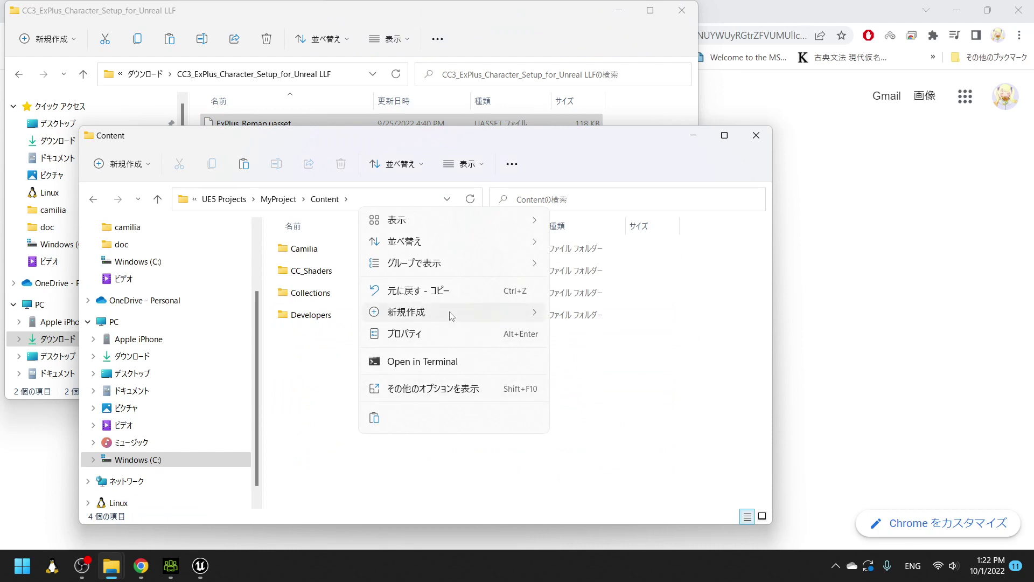
pyautogui.moveTo(458, 312)
pyautogui.click(614, 316)
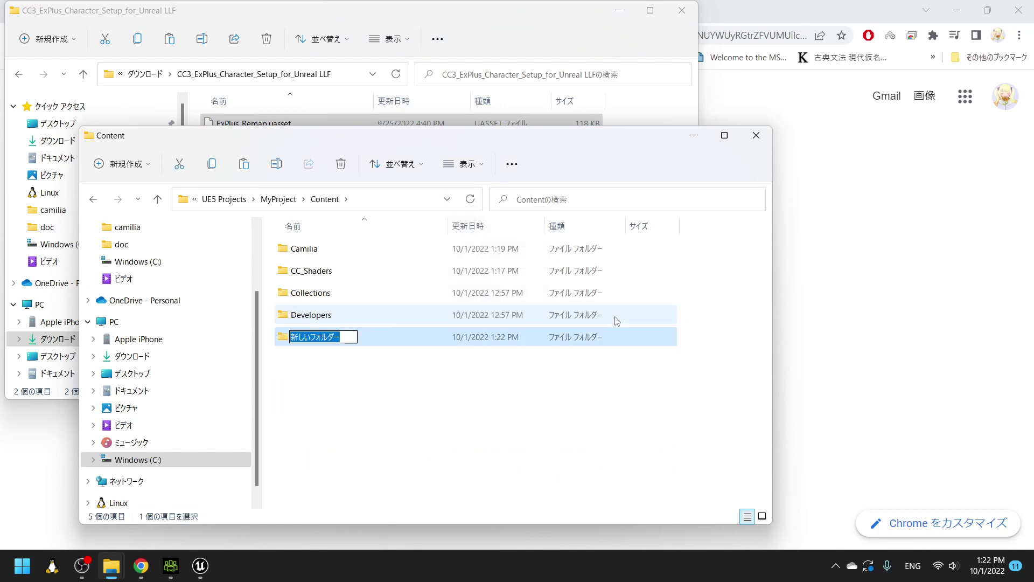
pyautogui.write('Blu')
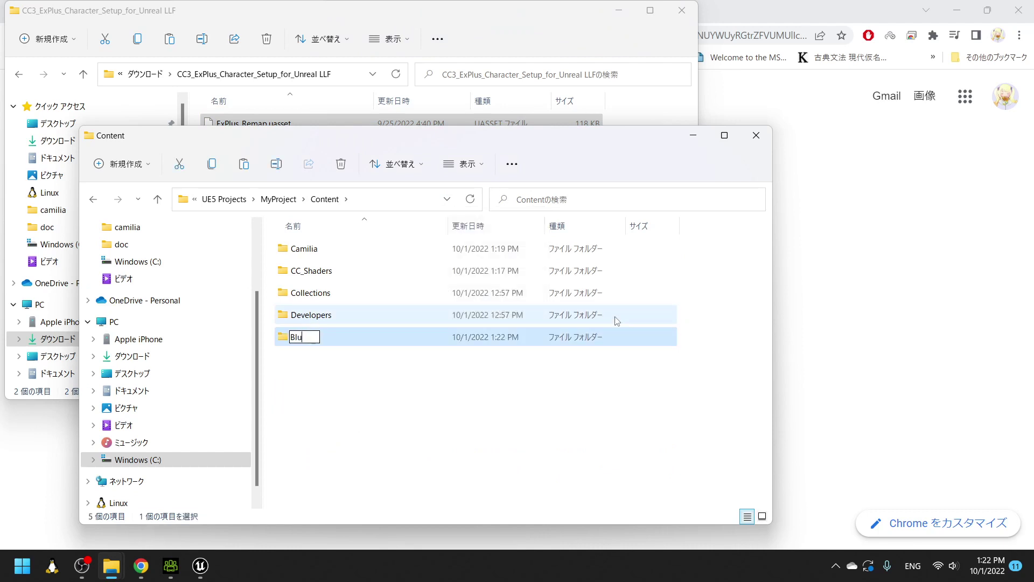
pyautogui.write('eprints')
pyautogui.press('Return')
pyautogui.press('Return')
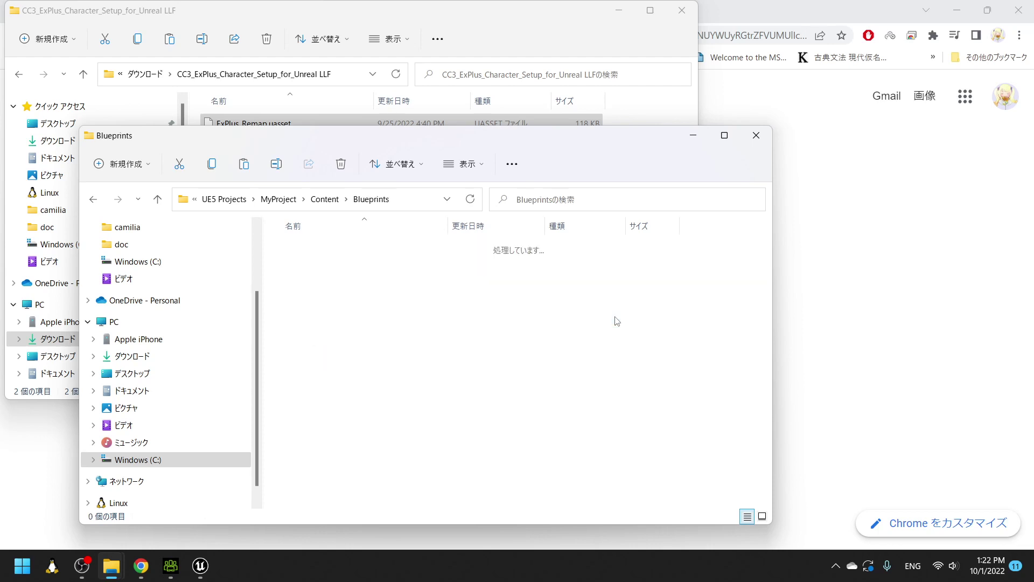
# Step: Paste the two uasset files into Blueprints and return to Unreal Editor
pyautogui.hotkey('ctrl', 'v')
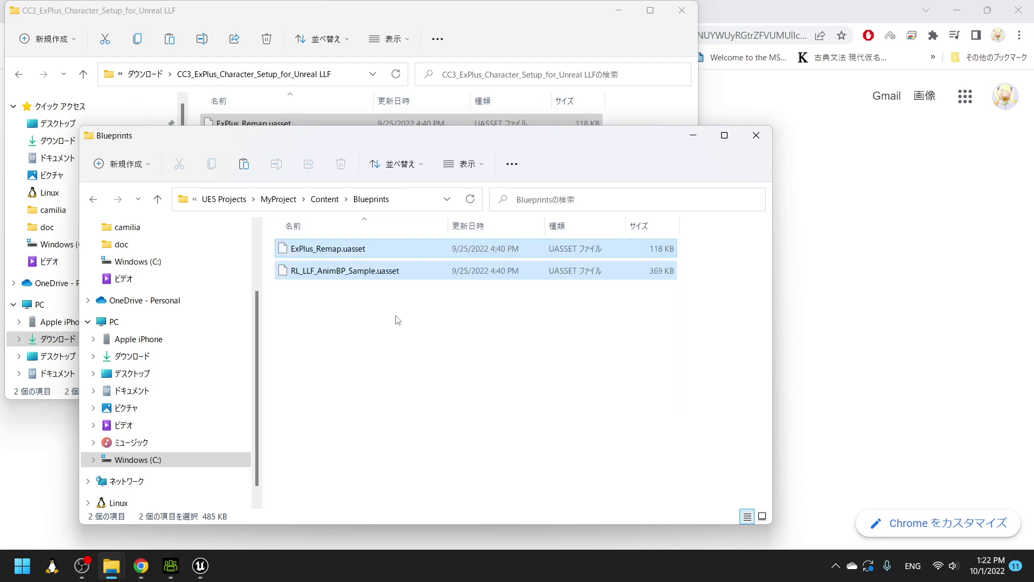
pyautogui.click(397, 319)
pyautogui.click(200, 573)
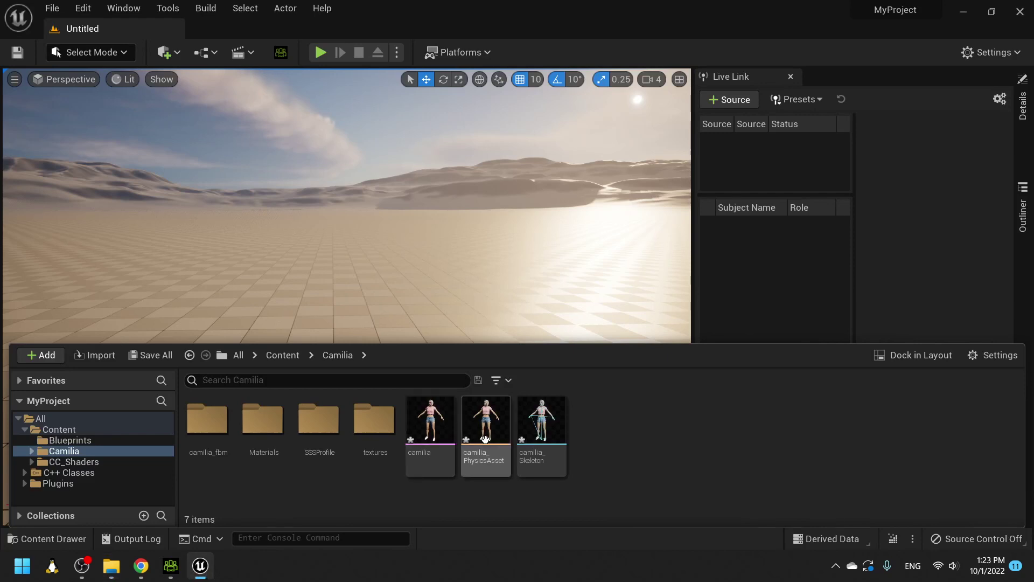
# Step: Open RL_LLF_Anim_PB10 from Content > Blueprints and pick camilia_Skeleton as its replacement skeleton
pyautogui.click(287, 356)
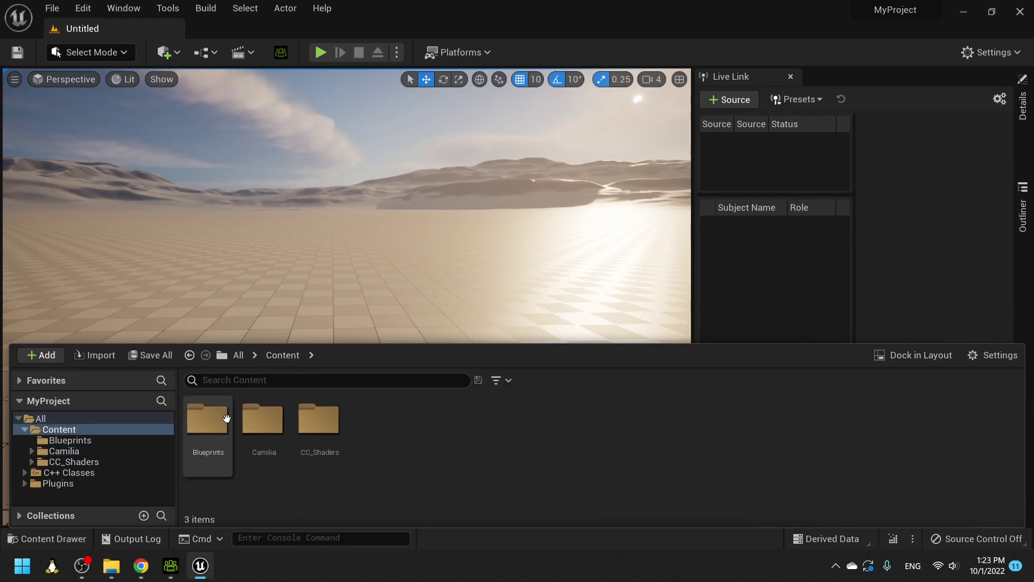
pyautogui.doubleClick(208, 422)
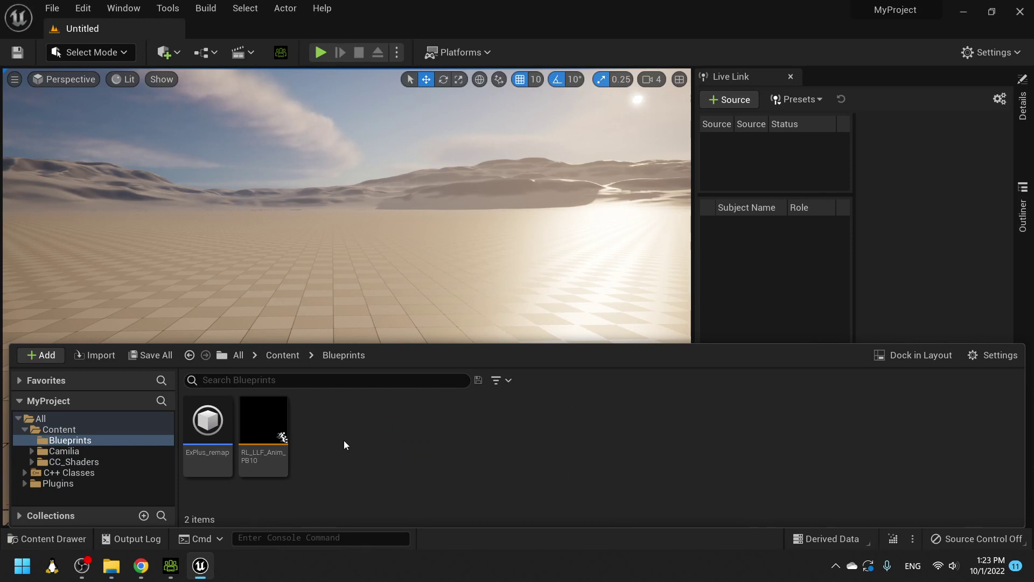
pyautogui.doubleClick(264, 439)
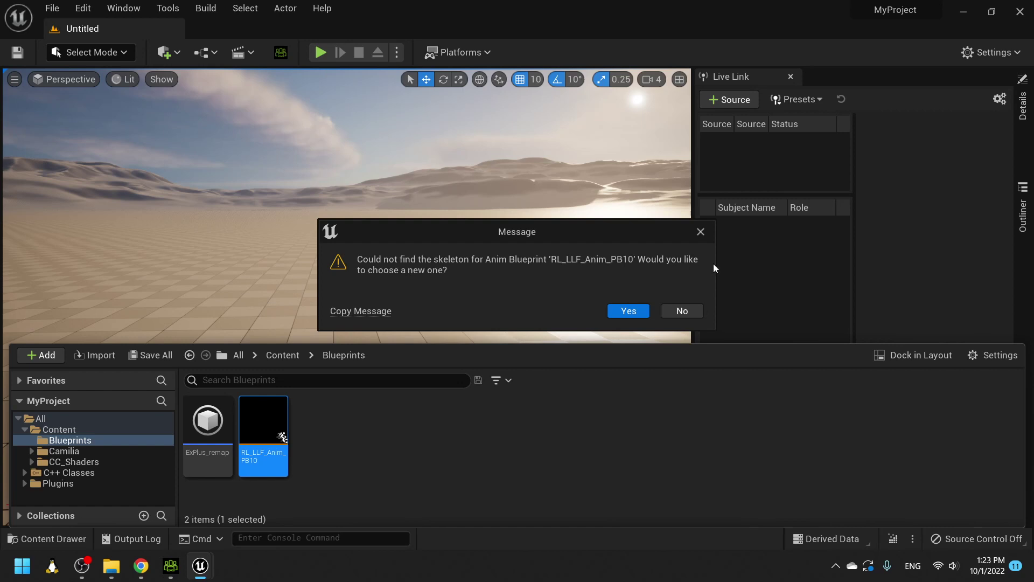
pyautogui.click(625, 313)
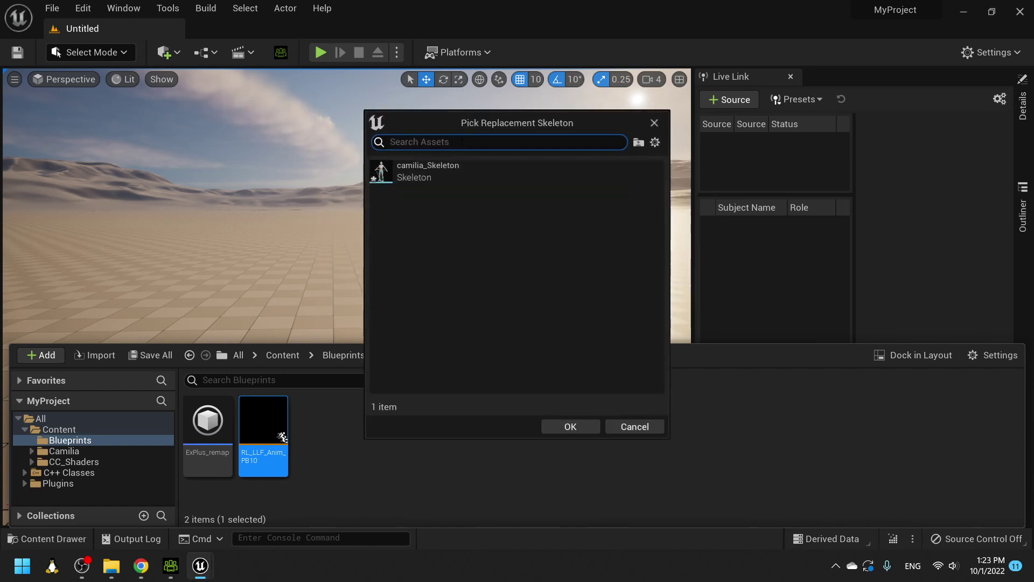
pyautogui.click(390, 177)
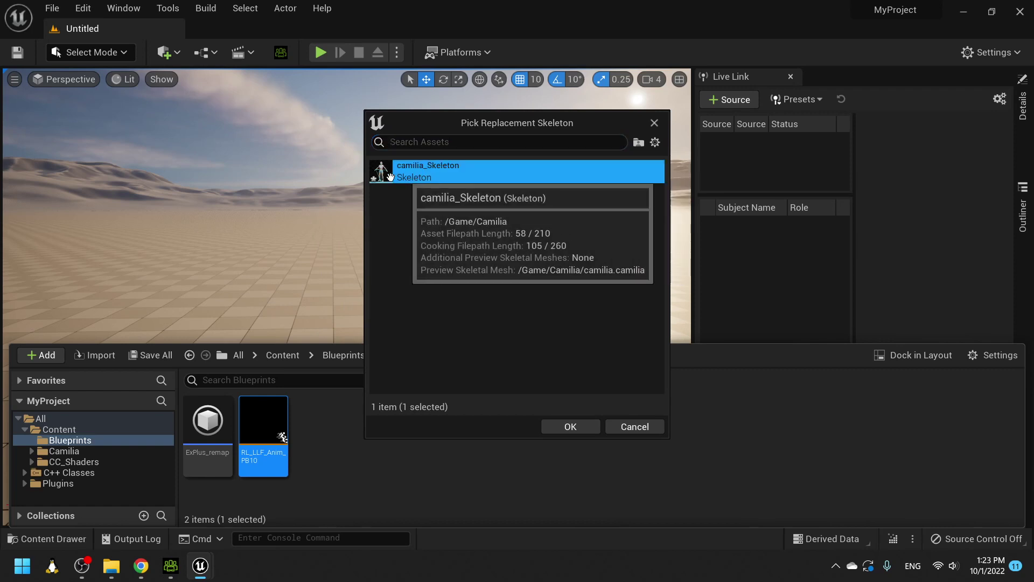
# Step: Confirm camilia_Skeleton as the replacement skeleton and look over the Event Graph nodes
pyautogui.click(571, 426)
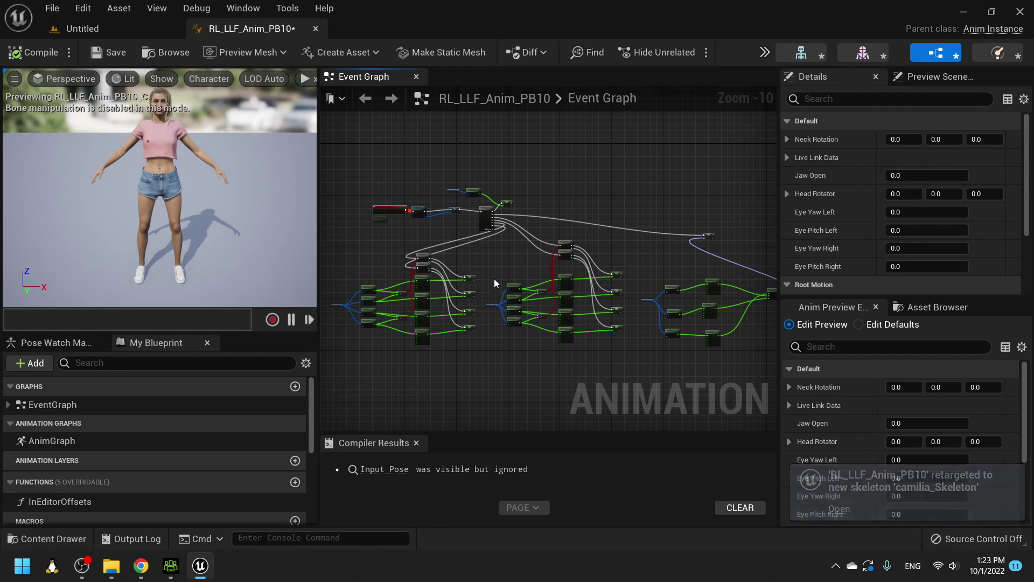
pyautogui.moveTo(514, 245); pyautogui.dragTo(577, 230, button='right')
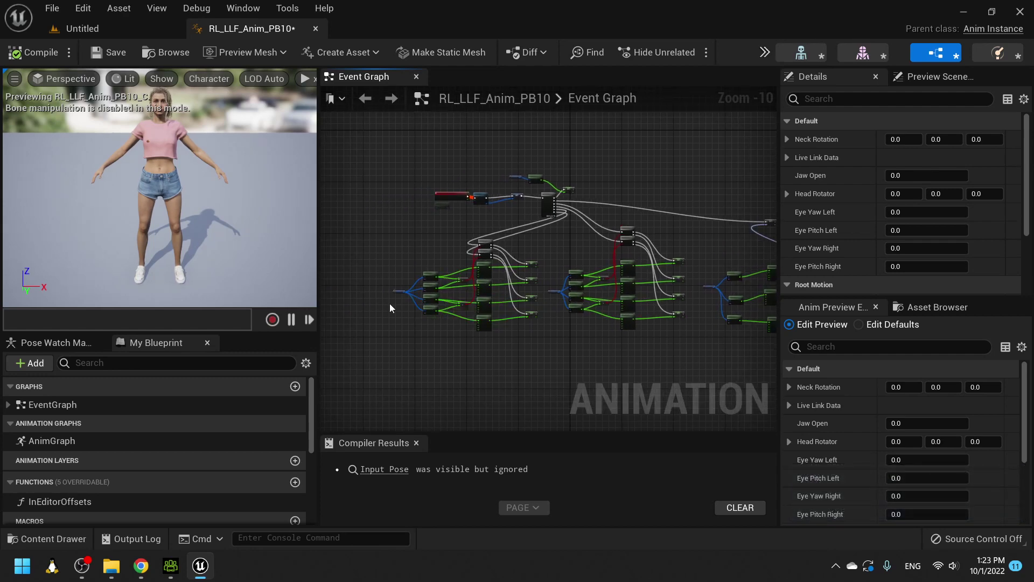
pyautogui.scroll(1, 396, 298)
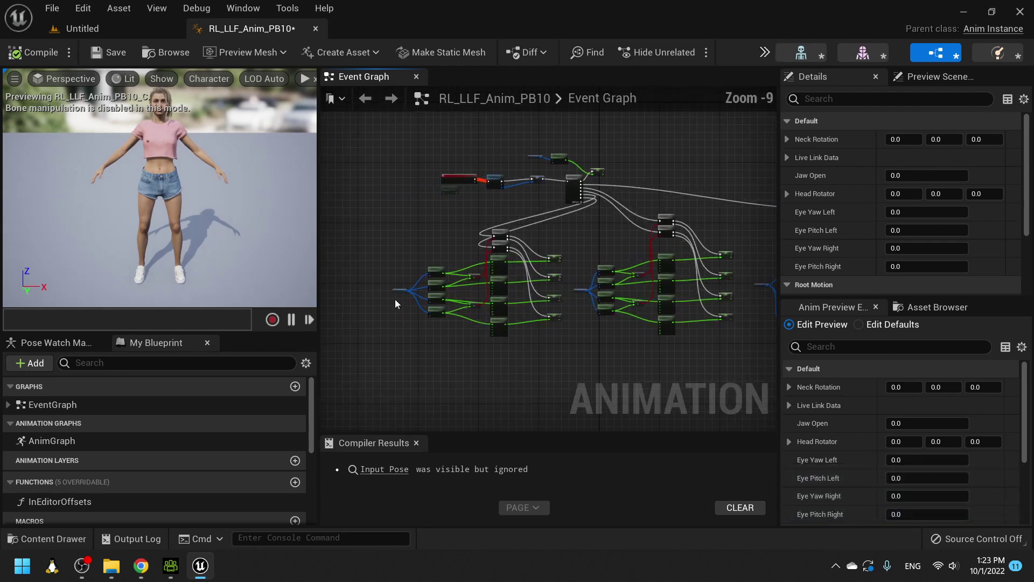
pyautogui.scroll(4, 403, 299)
pyautogui.scroll(4, 432, 293)
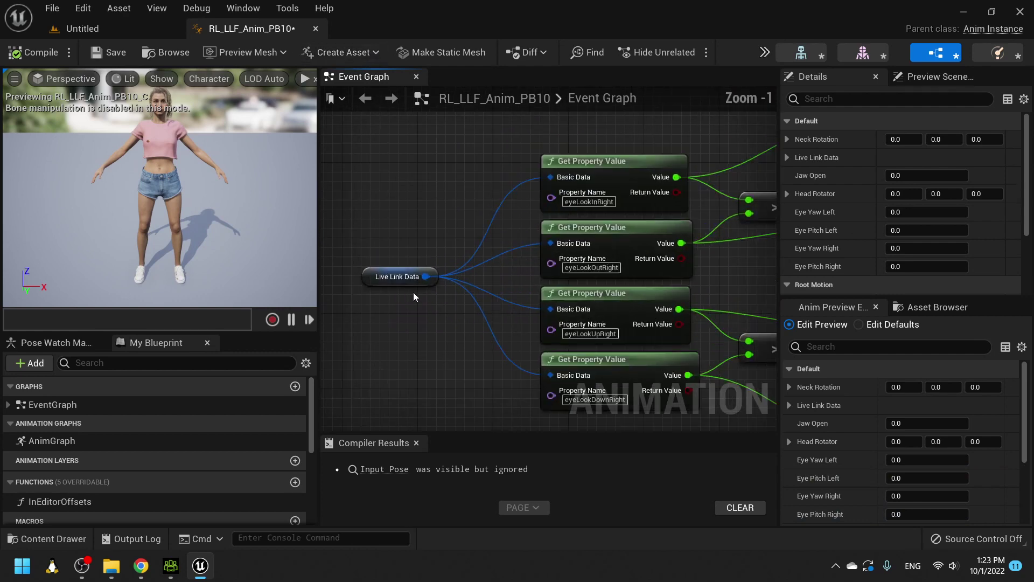
pyautogui.scroll(-5, 413, 292)
pyautogui.moveTo(479, 302); pyautogui.dragTo(478, 230, button='right')
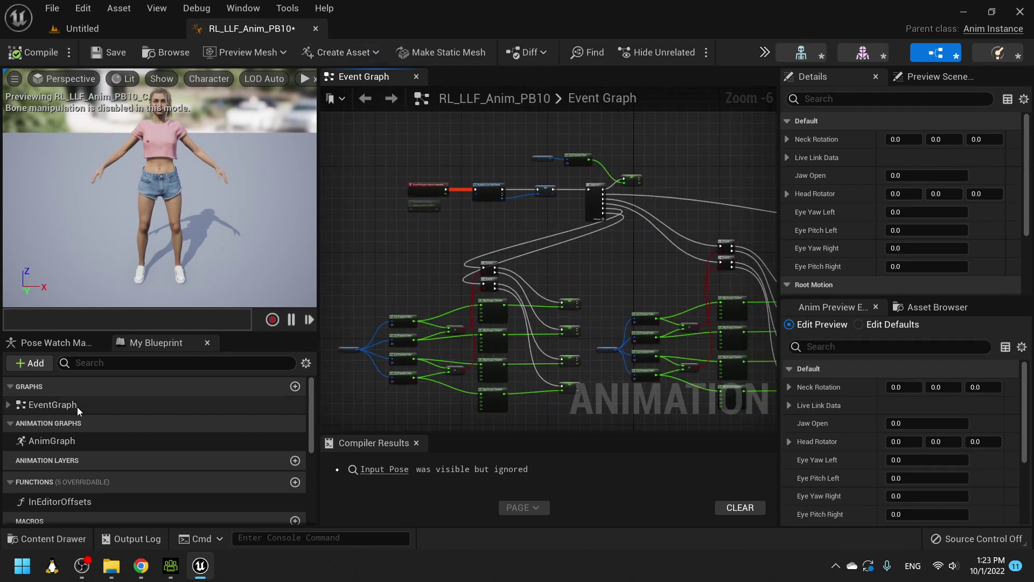
# Step: Open the AnimGraph to show the Live Link Pose node
pyautogui.click(70, 442)
pyautogui.doubleClick(70, 441)
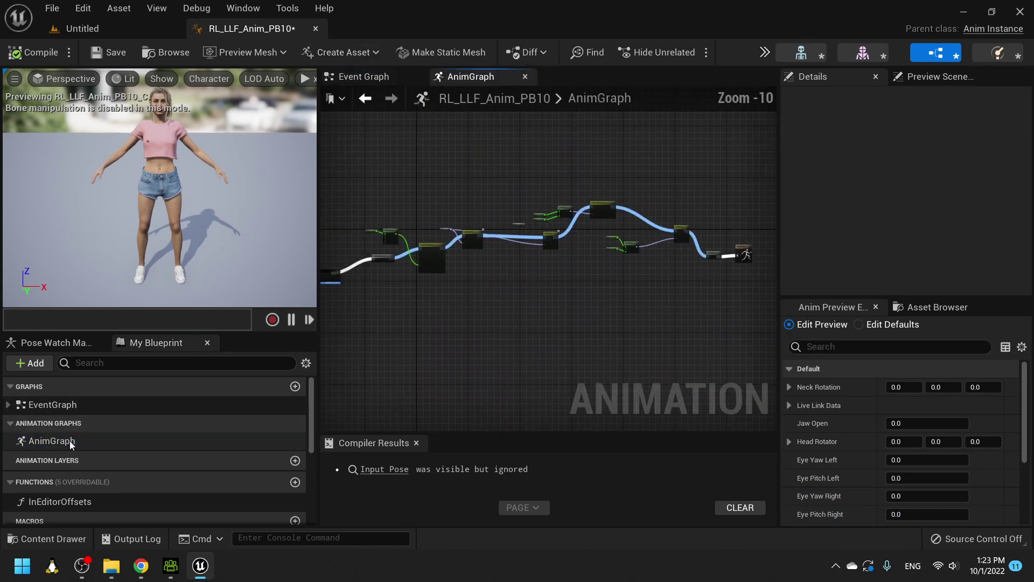
pyautogui.moveTo(471, 227); pyautogui.dragTo(531, 190, button='right')
# Step: Change the Live Link Pose node's subject name from go_iPhone to iPhone
pyautogui.scroll(4, 422, 289)
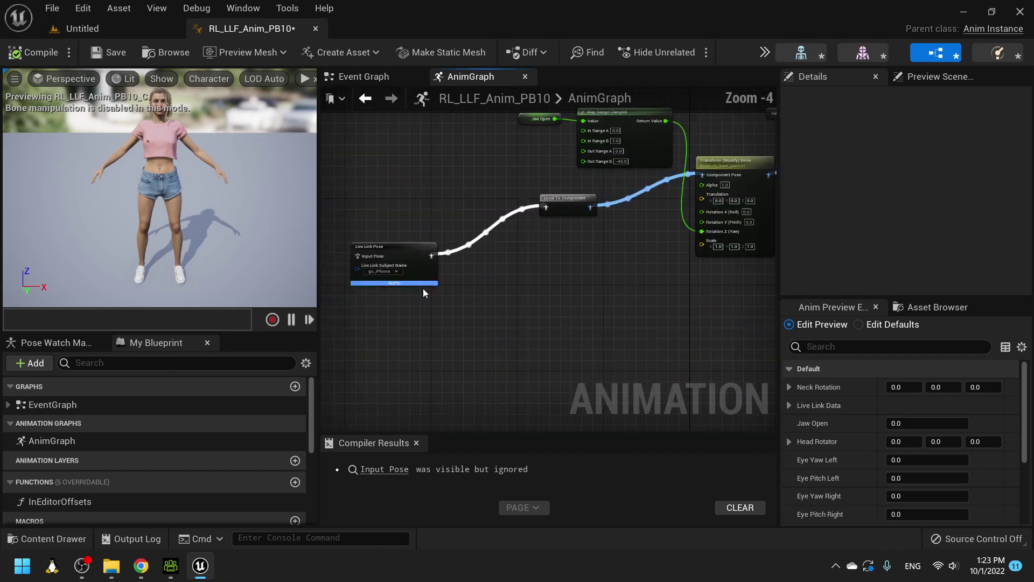
pyautogui.scroll(3, 415, 301)
pyautogui.scroll(4, 418, 291)
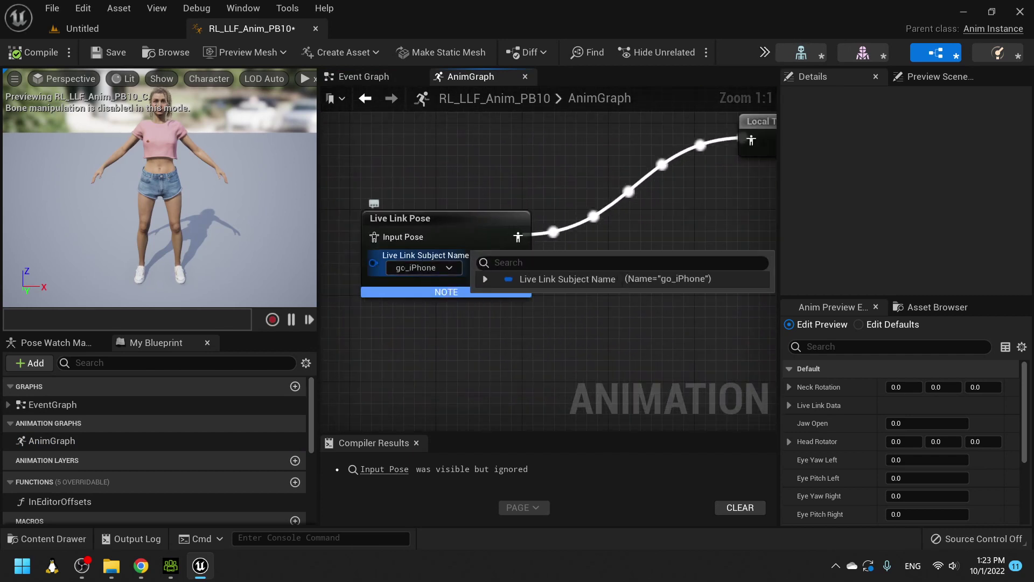
pyautogui.click(453, 269)
pyautogui.click(453, 269)
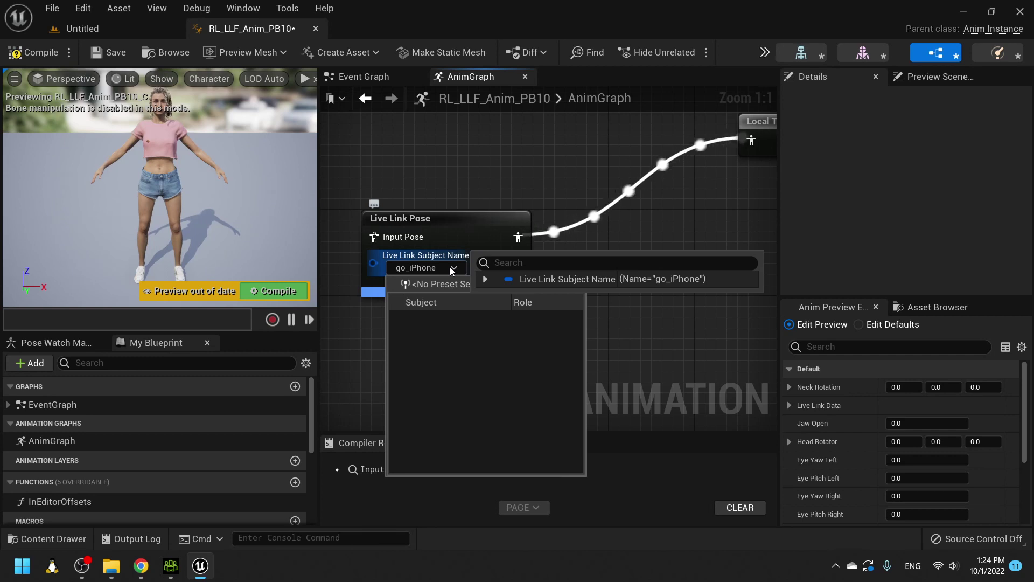
pyautogui.click(590, 230)
pyautogui.click(453, 269)
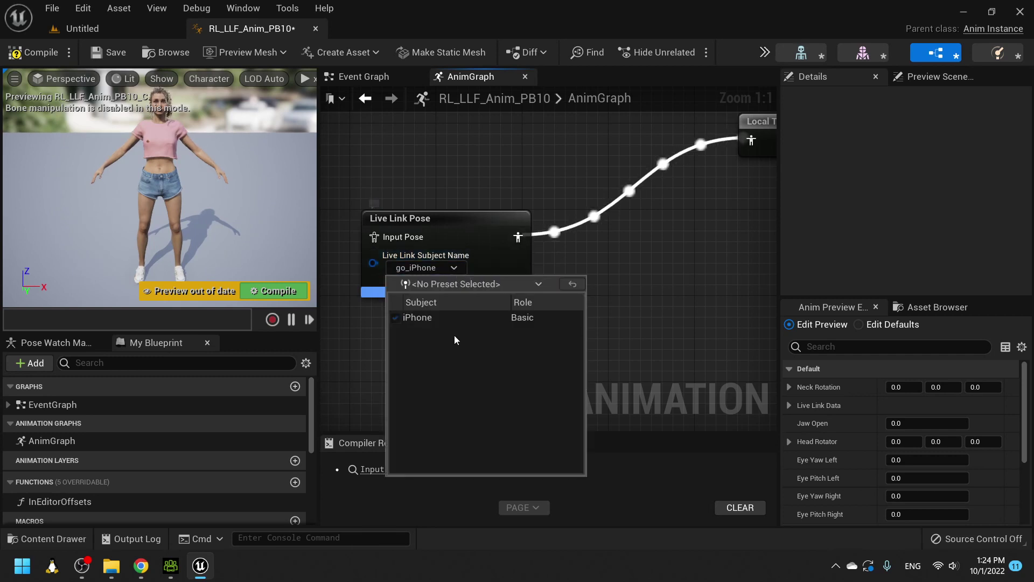
pyautogui.click(428, 318)
pyautogui.moveTo(614, 250)
pyautogui.mouseDown(button='right')
pyautogui.moveTo(577, 295)
pyautogui.moveTo(457, 290)
pyautogui.mouseUp(button='right')
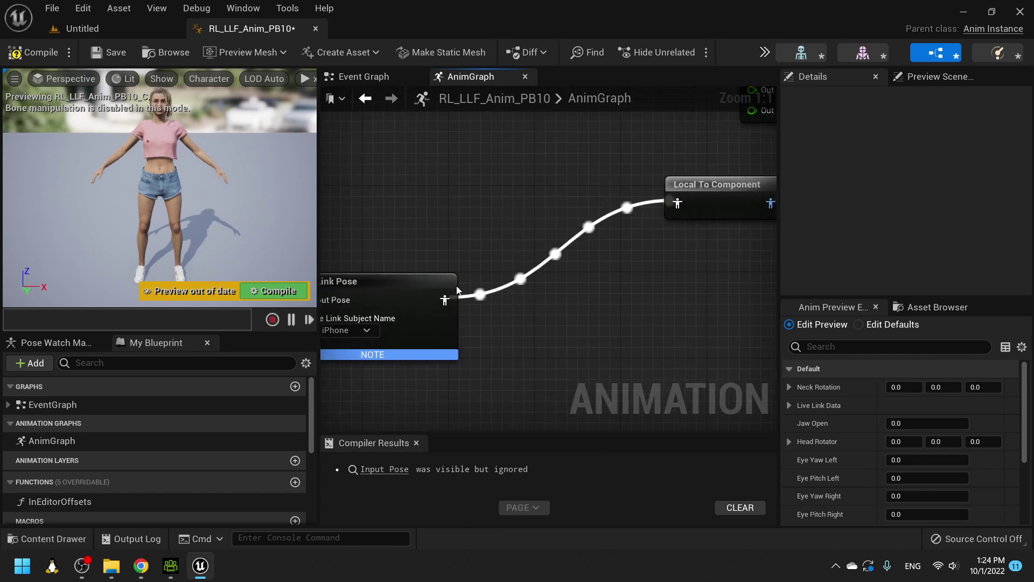
# Step: Set the Live Link Pose node's Retarget Asset from None to LiveLinkRemapAsset
pyautogui.click(457, 289)
pyautogui.moveTo(538, 334); pyautogui.dragTo(635, 324, button='right')
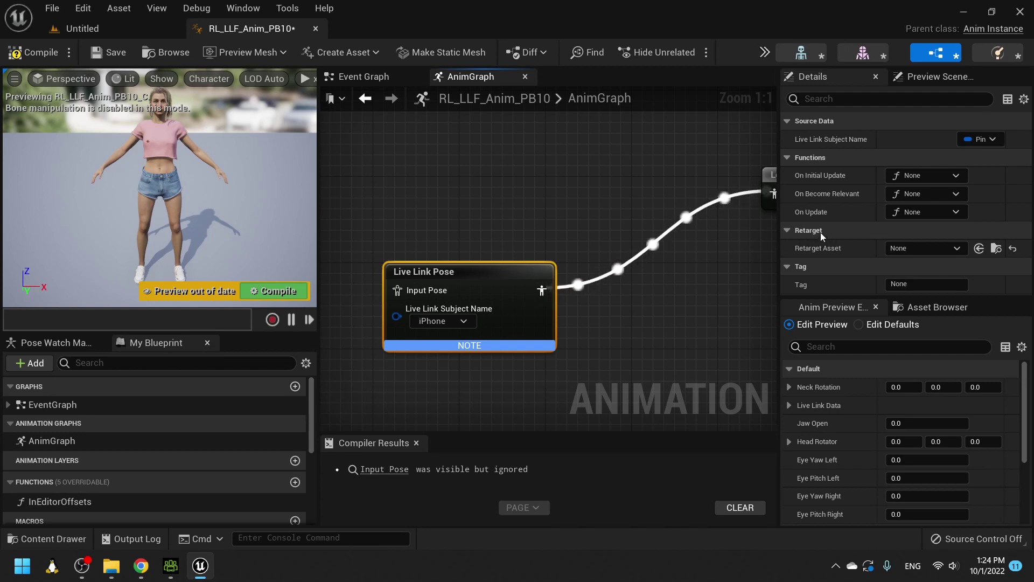
pyautogui.click(949, 249)
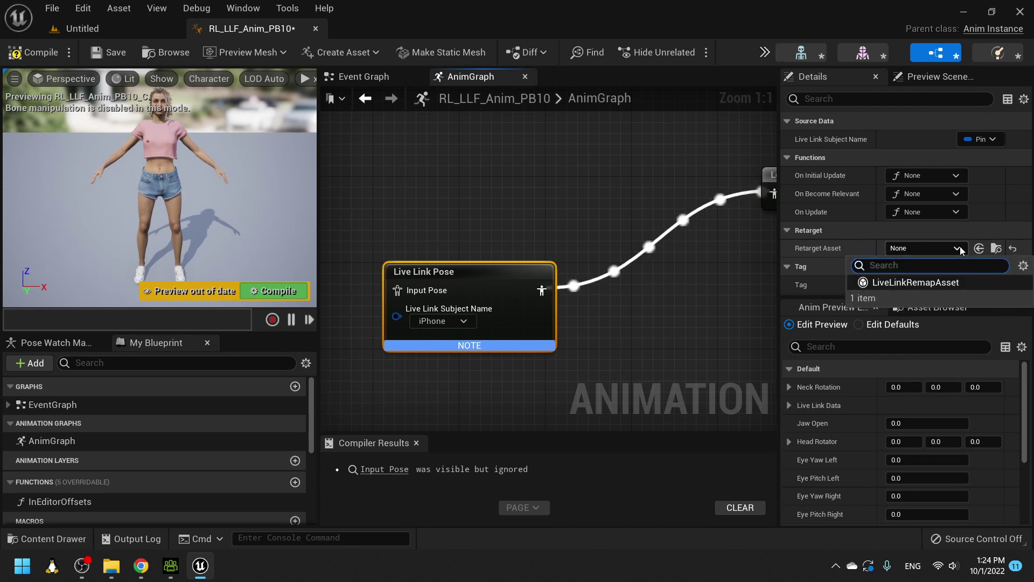
pyautogui.click(944, 282)
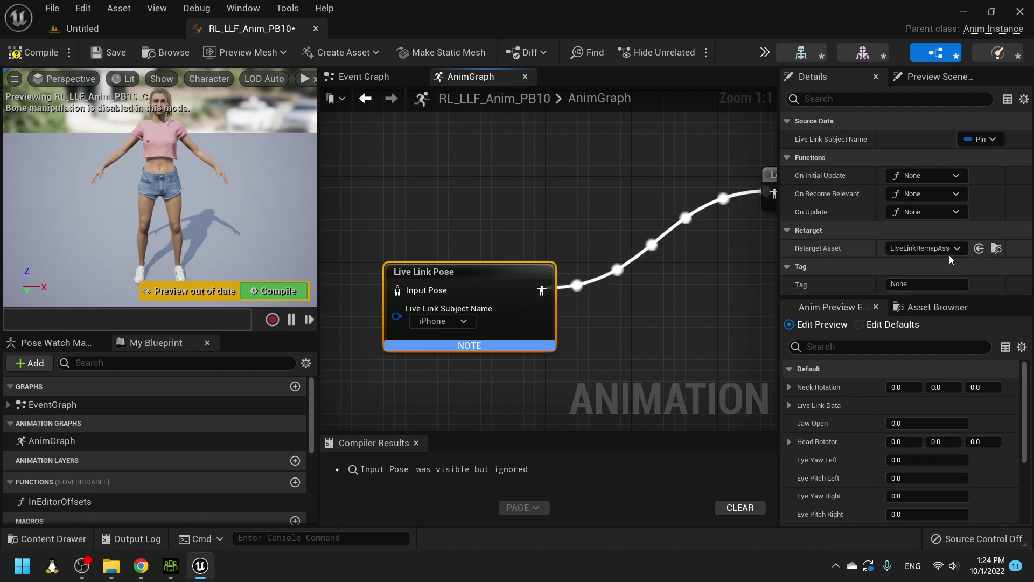
pyautogui.moveTo(569, 197); pyautogui.dragTo(461, 244, button='right')
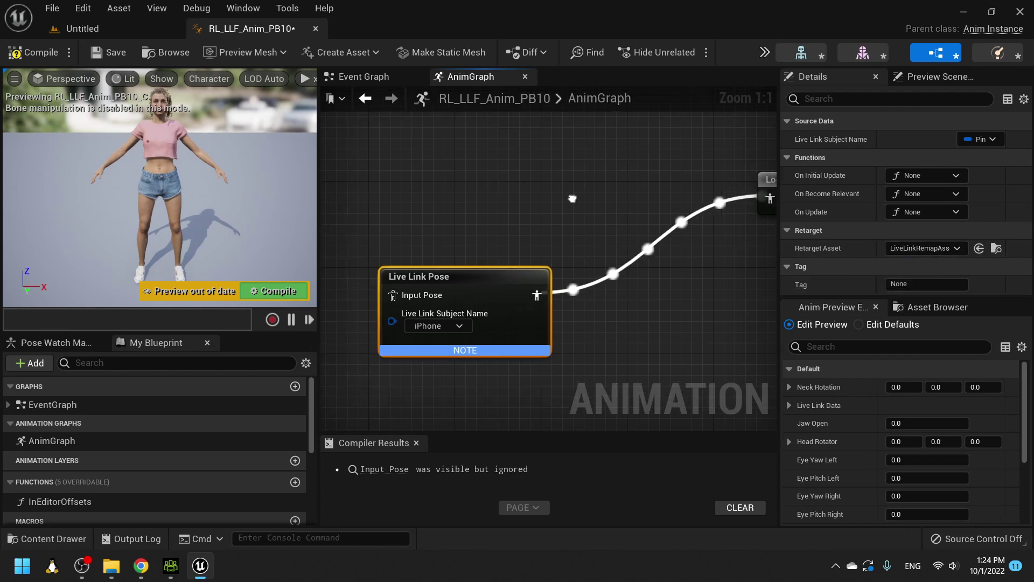
# Step: Compile the blueprint and pan through the AnimGraph to the Transform (Modify) Bone node
pyautogui.click(270, 293)
pyautogui.moveTo(636, 232); pyautogui.dragTo(422, 292, button='right')
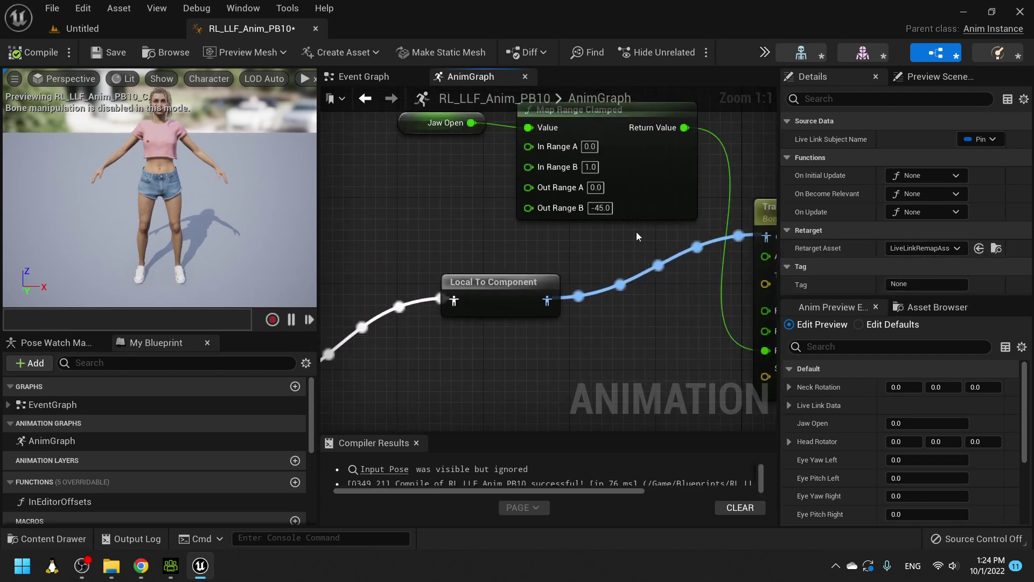
pyautogui.moveTo(636, 236); pyautogui.dragTo(599, 196, button='right')
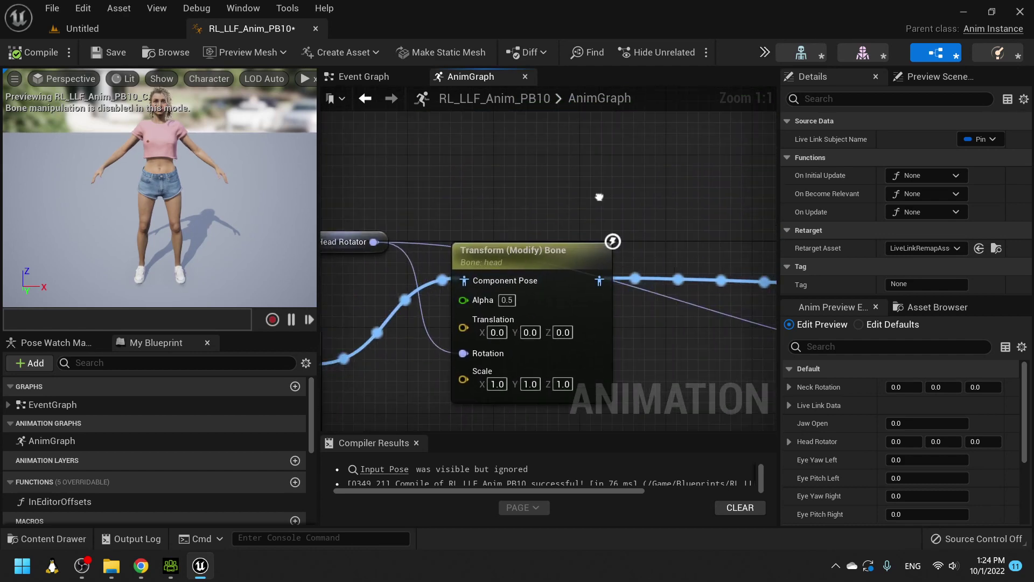
pyautogui.scroll(-1, 606, 222)
pyautogui.scroll(-3, 610, 234)
pyautogui.scroll(-4, 609, 233)
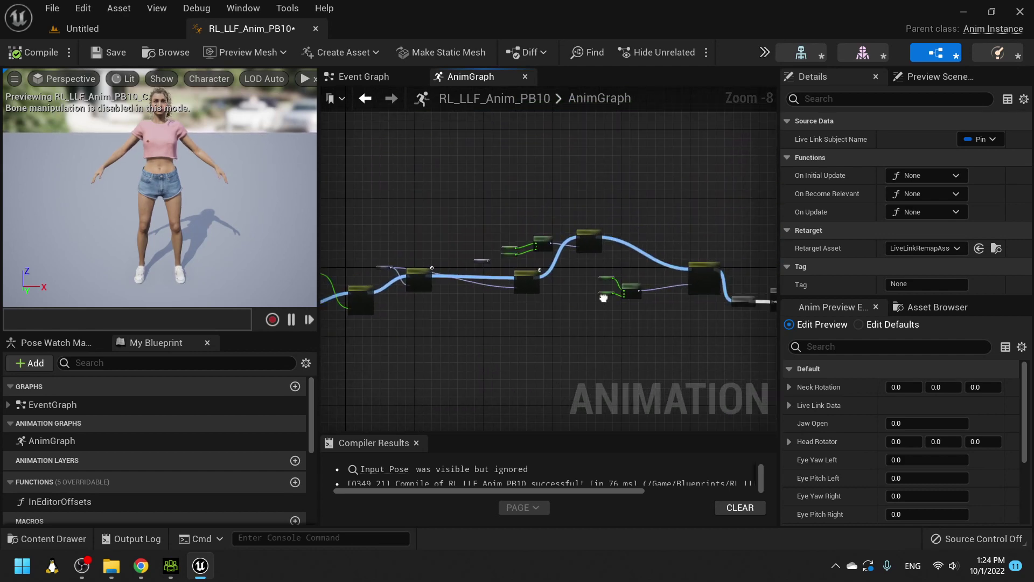
pyautogui.moveTo(603, 298); pyautogui.dragTo(596, 297, button='right')
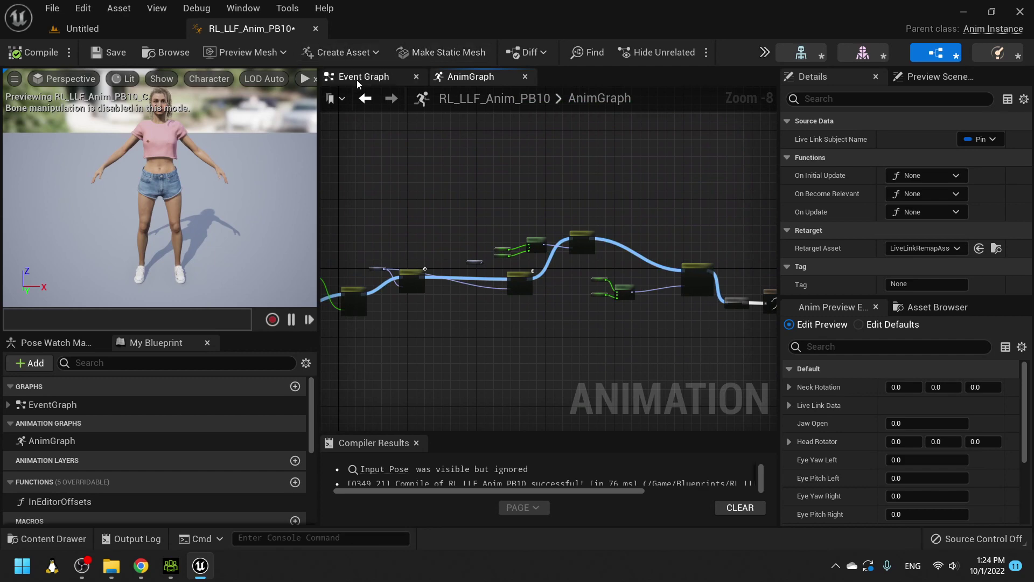
pyautogui.moveTo(429, 259); pyautogui.dragTo(536, 253, button='right')
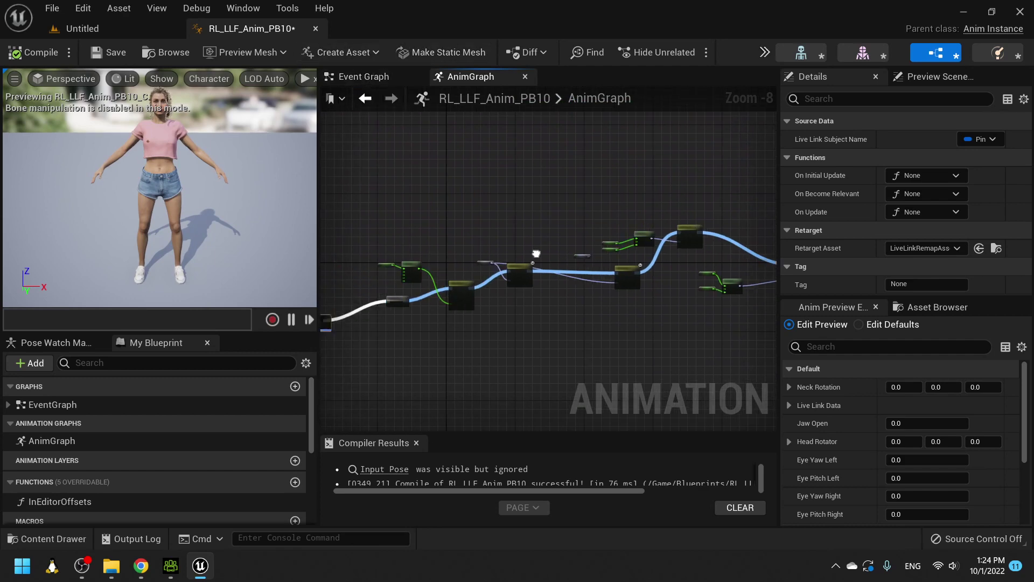
# Step: Set the Event Graph's Evaluate Live Link Frame subject to iPhone and recompile
pyautogui.click(355, 77)
pyautogui.scroll(2, 558, 208)
pyautogui.scroll(1, 558, 208)
pyautogui.moveTo(561, 208)
pyautogui.mouseDown(button='right')
pyautogui.moveTo(485, 255)
pyautogui.moveTo(600, 262)
pyautogui.mouseUp(button='right')
pyautogui.click(406, 231)
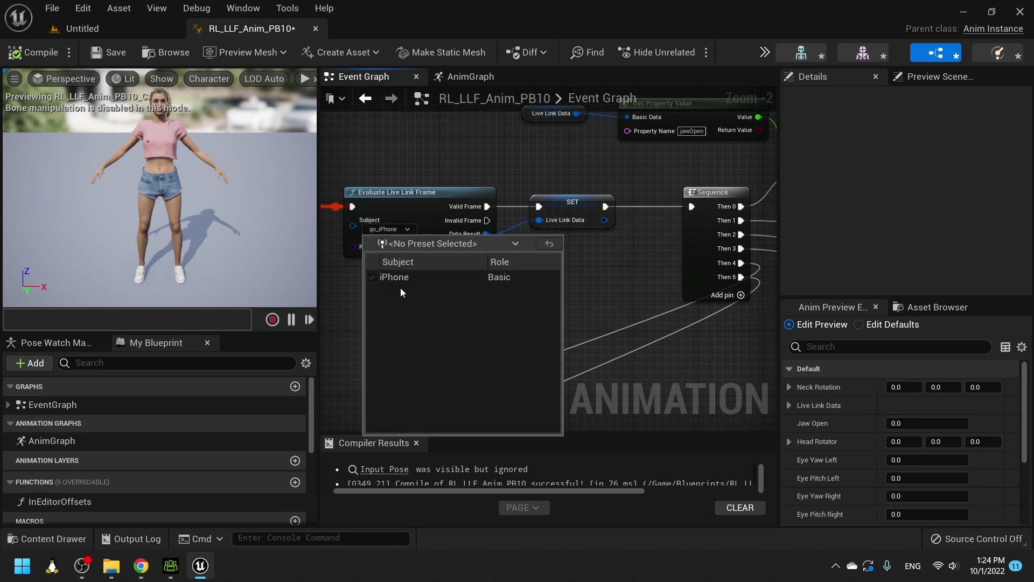
pyautogui.click(348, 301)
pyautogui.scroll(1, 347, 301)
pyautogui.moveTo(348, 301); pyautogui.dragTo(490, 327, button='right')
pyautogui.scroll(1, 506, 254)
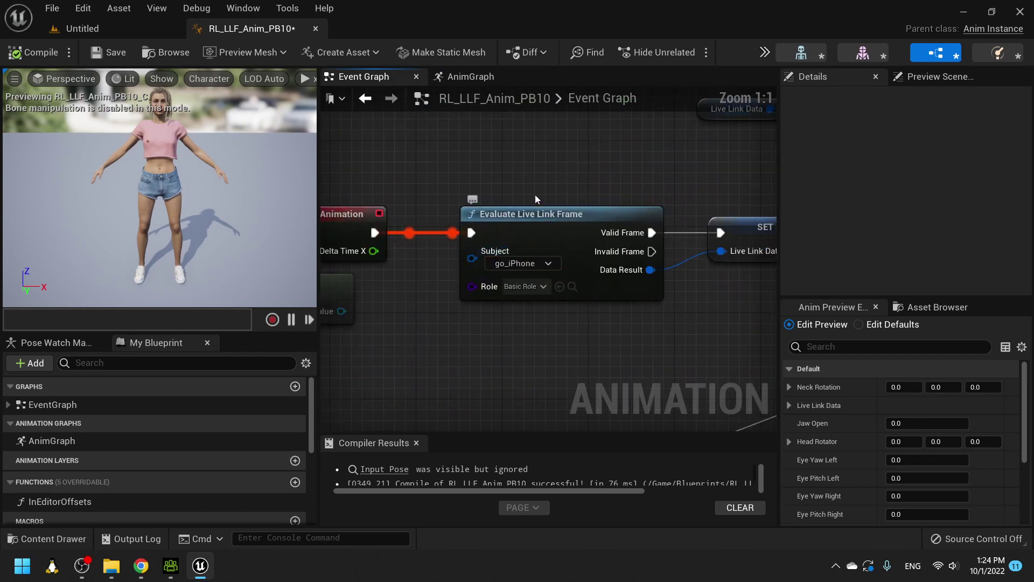
pyautogui.click(545, 254)
pyautogui.click(535, 318)
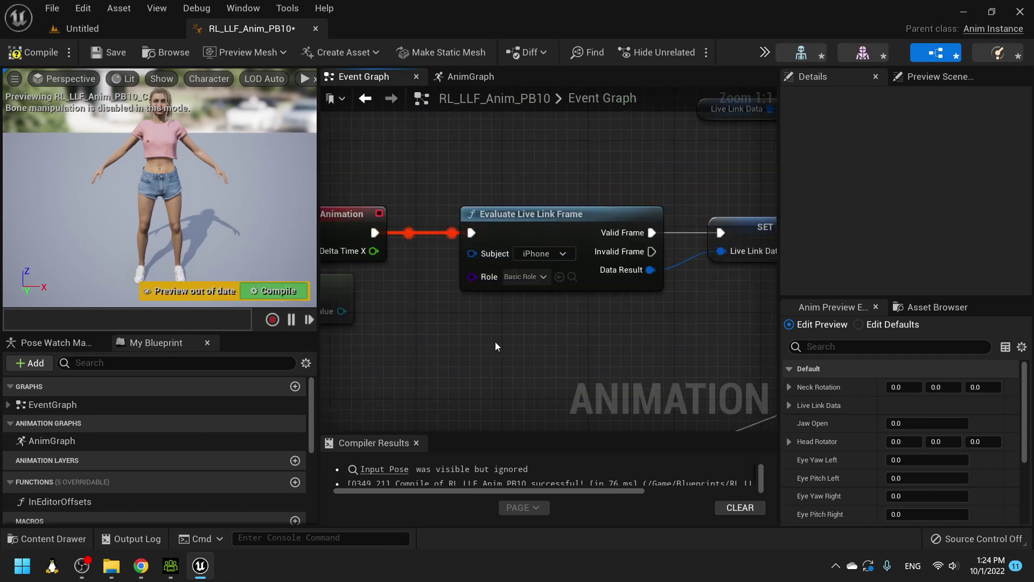
pyautogui.click(292, 293)
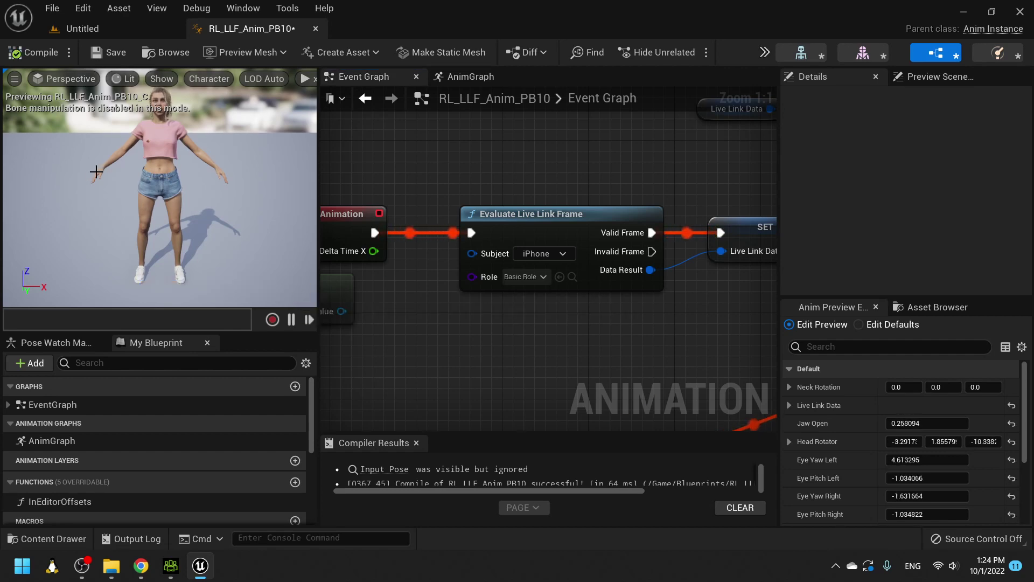
# Step: Frame the preview on the face and check the AnimGraph's Retarget Asset choices
pyautogui.scroll(3, 92, 169)
pyautogui.moveTo(93, 168); pyautogui.dragTo(169, 163, button='middle')
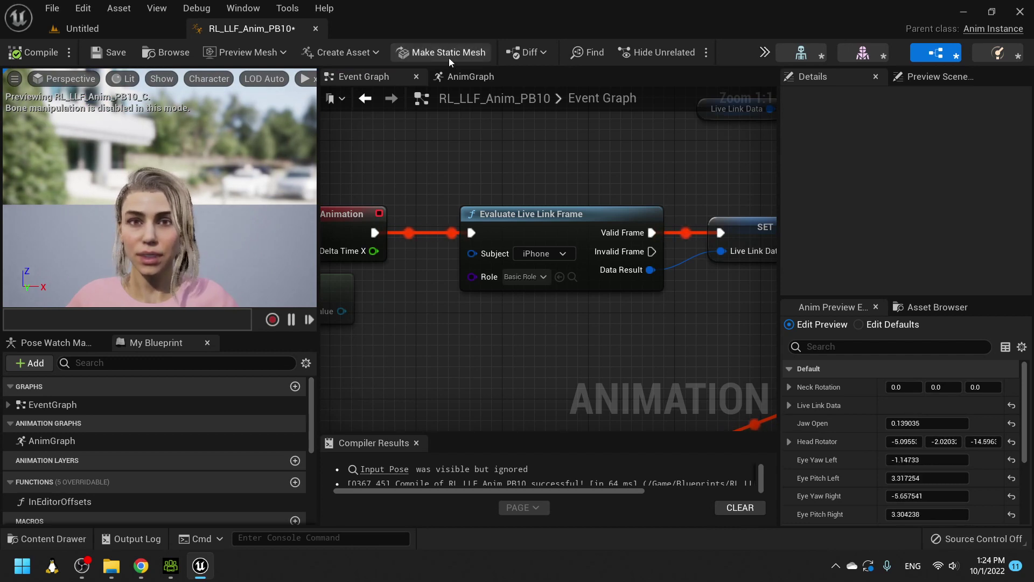
pyautogui.click(456, 76)
pyautogui.moveTo(519, 331); pyautogui.dragTo(614, 289, button='right')
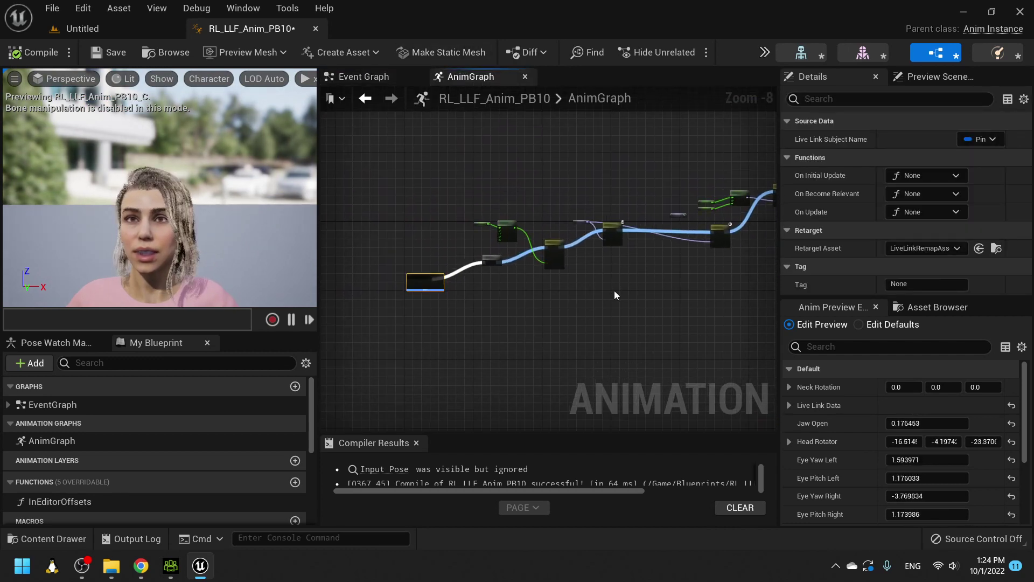
pyautogui.click(921, 247)
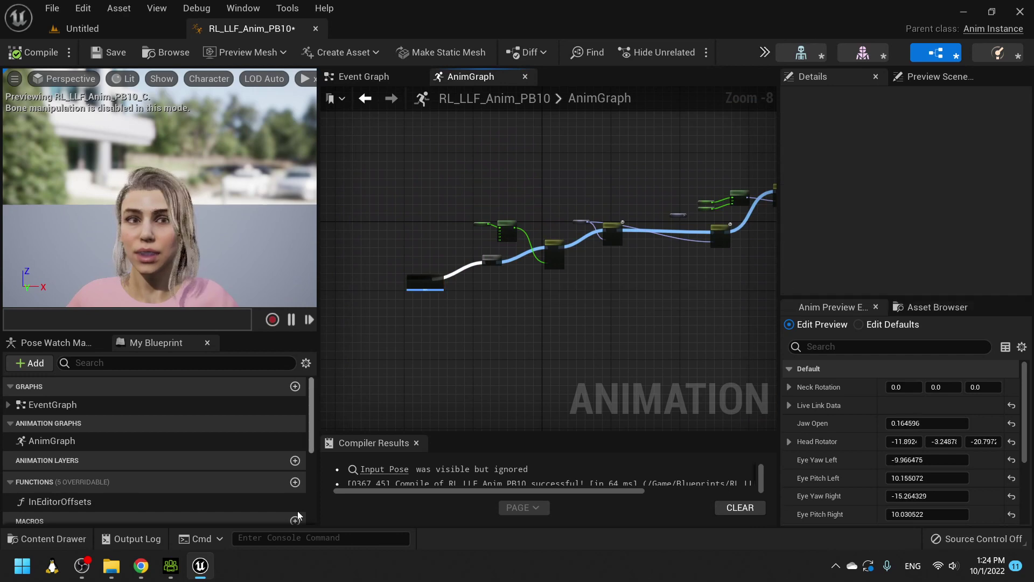
# Step: Check the Blueprints assets and File Explorer, then show RL_LLF_Anim_PB10's preview scene settings
pyautogui.click(148, 571)
pyautogui.click(132, 576)
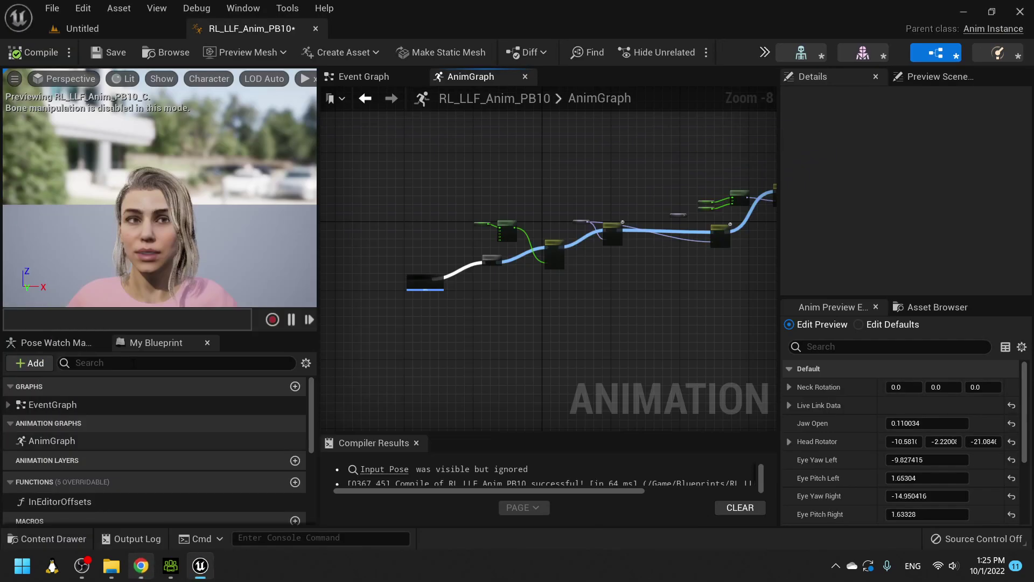
pyautogui.click(105, 32)
pyautogui.click(69, 539)
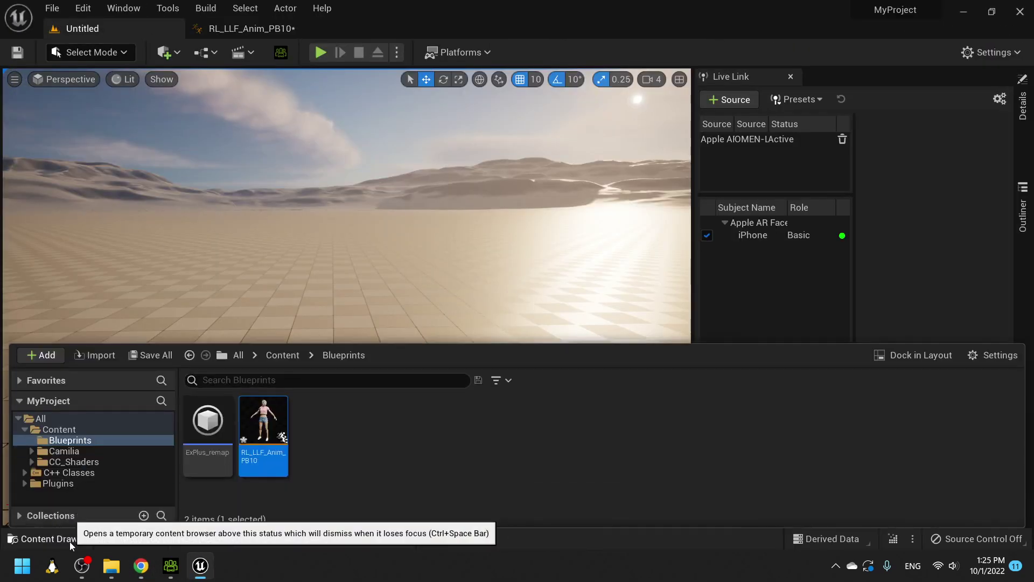
pyautogui.click(138, 572)
pyautogui.click(136, 574)
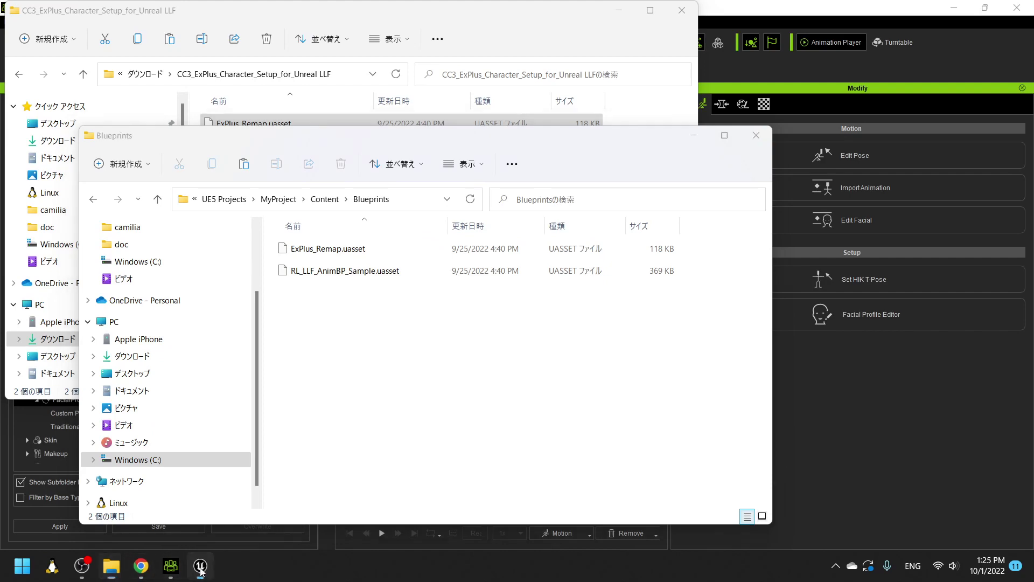
pyautogui.click(201, 565)
pyautogui.click(263, 27)
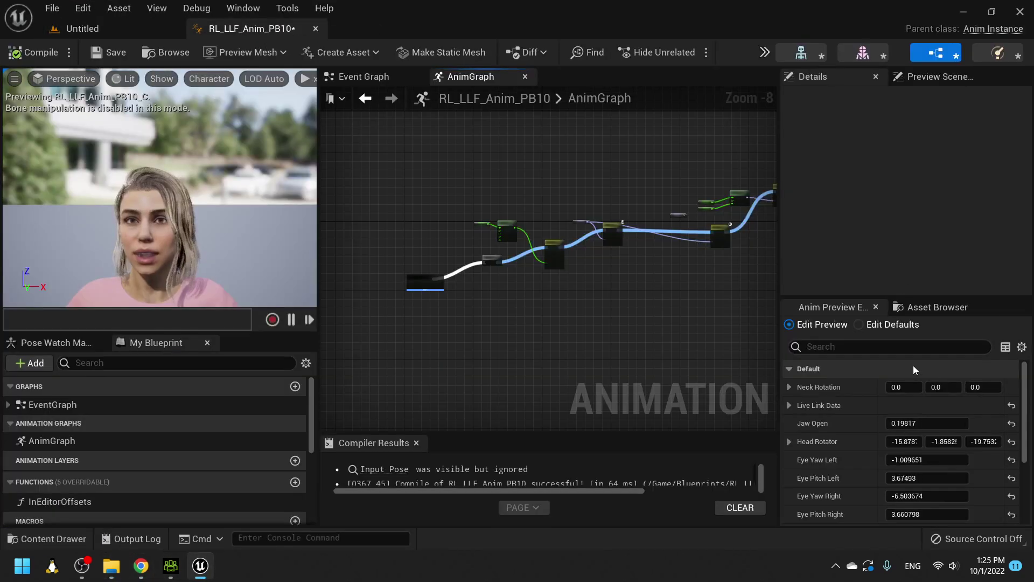
pyautogui.click(928, 82)
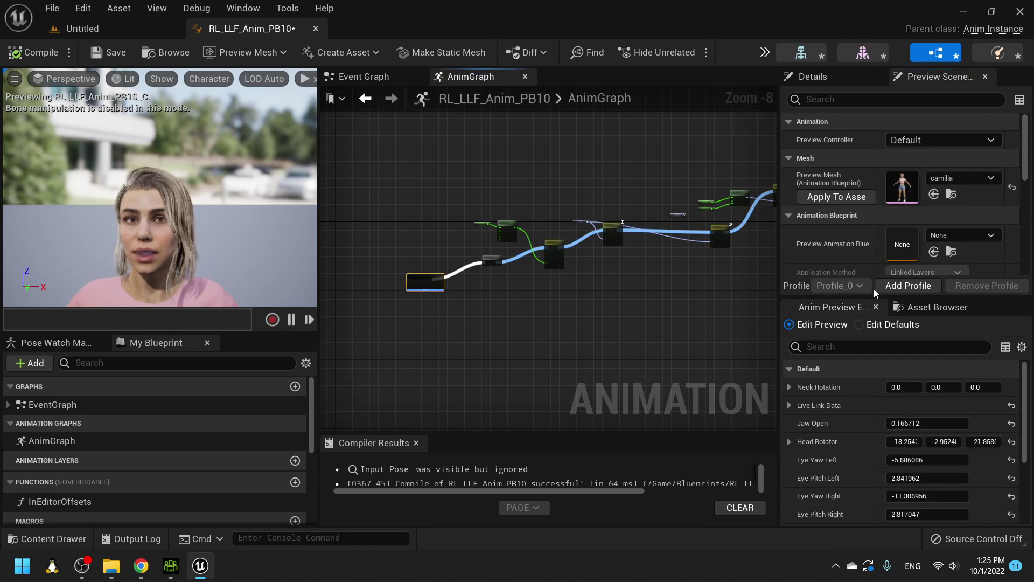
# Step: Locate ExPlus_remap, set it as the Live Link node's Retarget Asset, and recompile
pyautogui.click(826, 79)
pyautogui.click(933, 248)
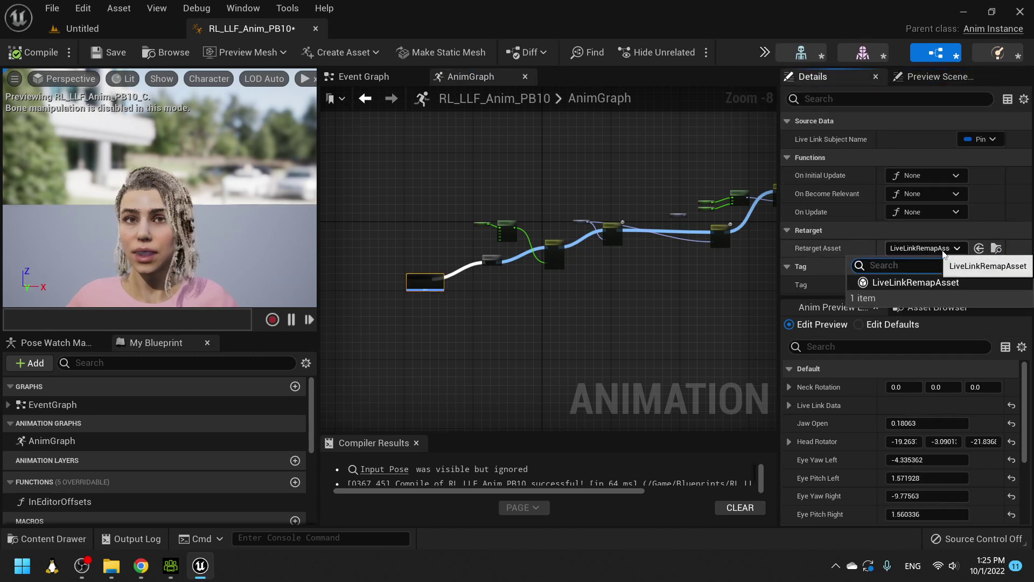
pyautogui.click(996, 248)
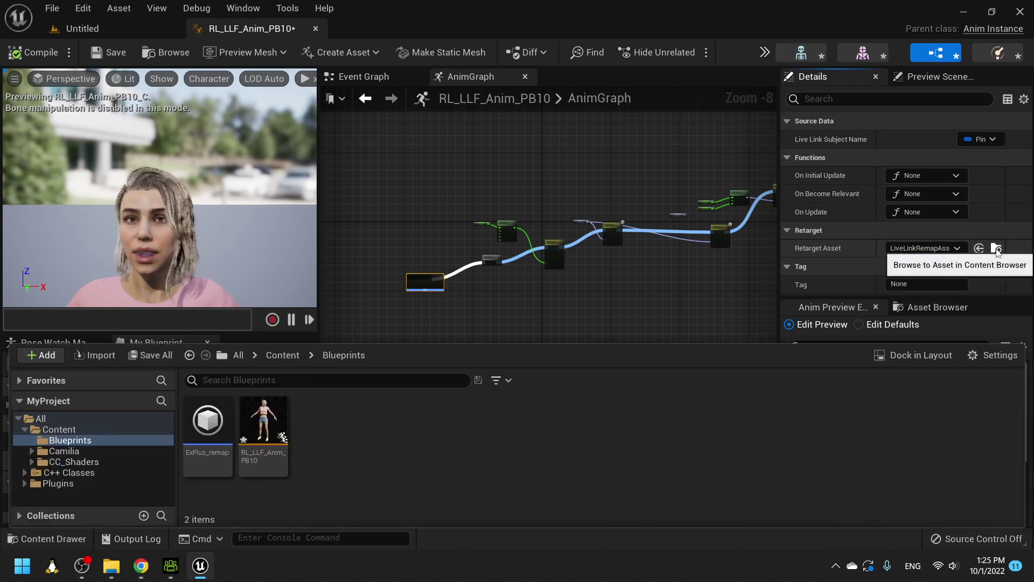
pyautogui.click(208, 436)
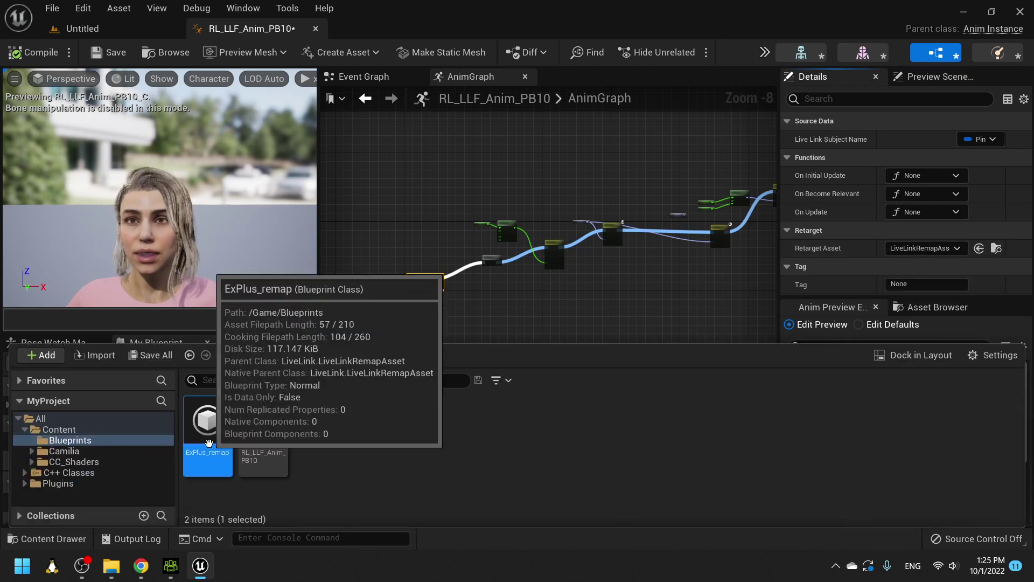
pyautogui.doubleClick(209, 442)
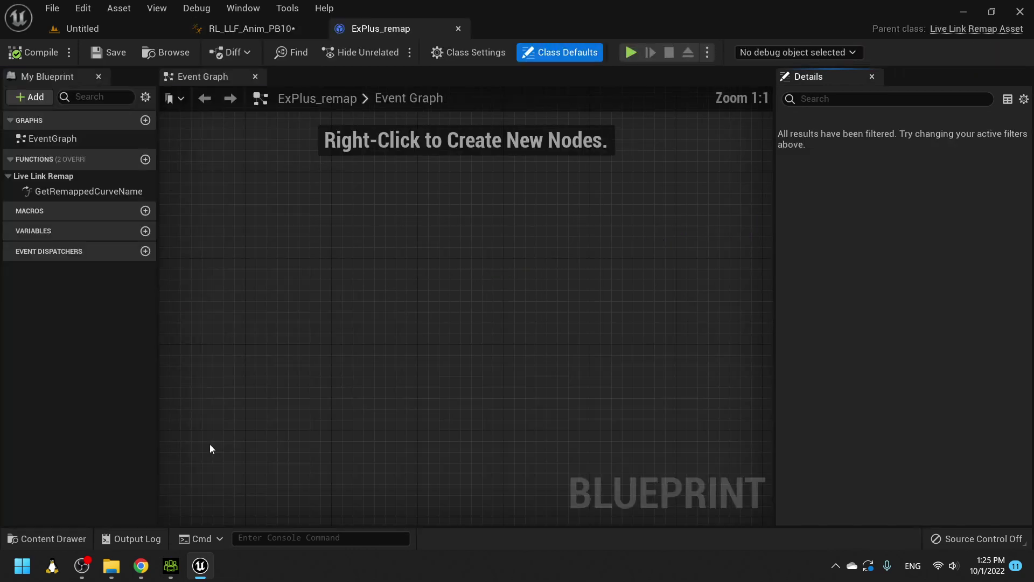
pyautogui.click(457, 29)
pyautogui.click(940, 250)
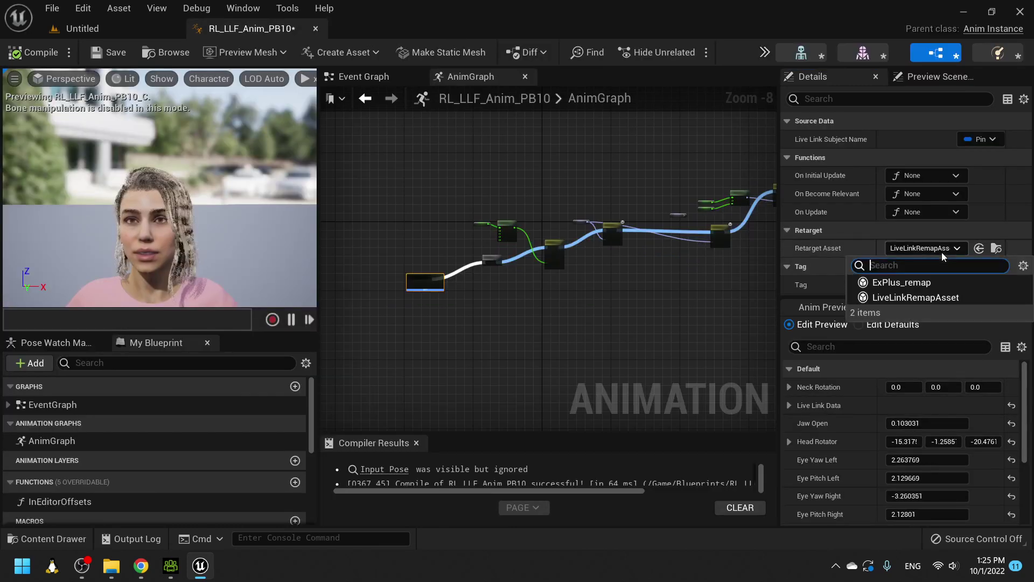
pyautogui.click(926, 281)
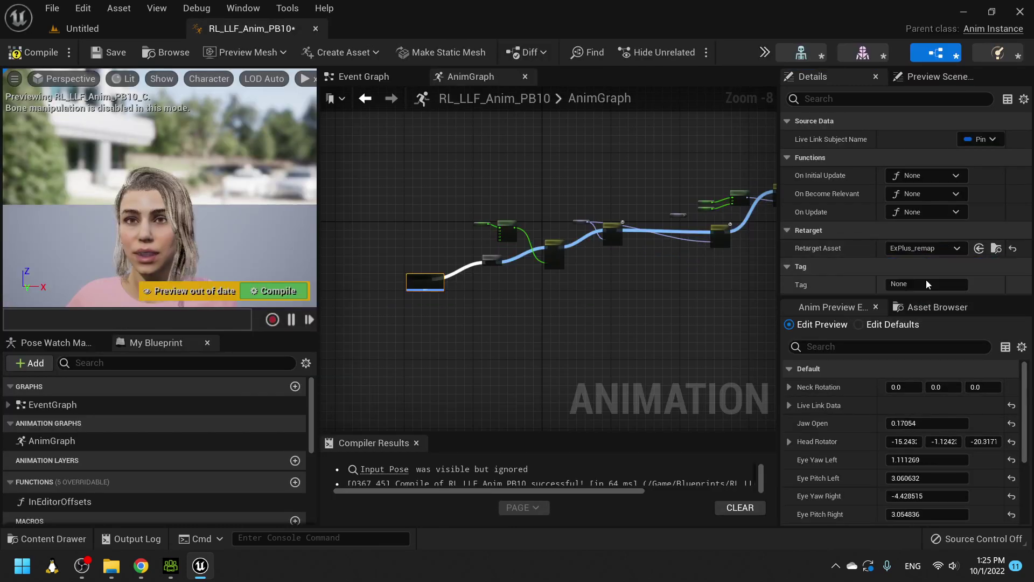
pyautogui.click(276, 291)
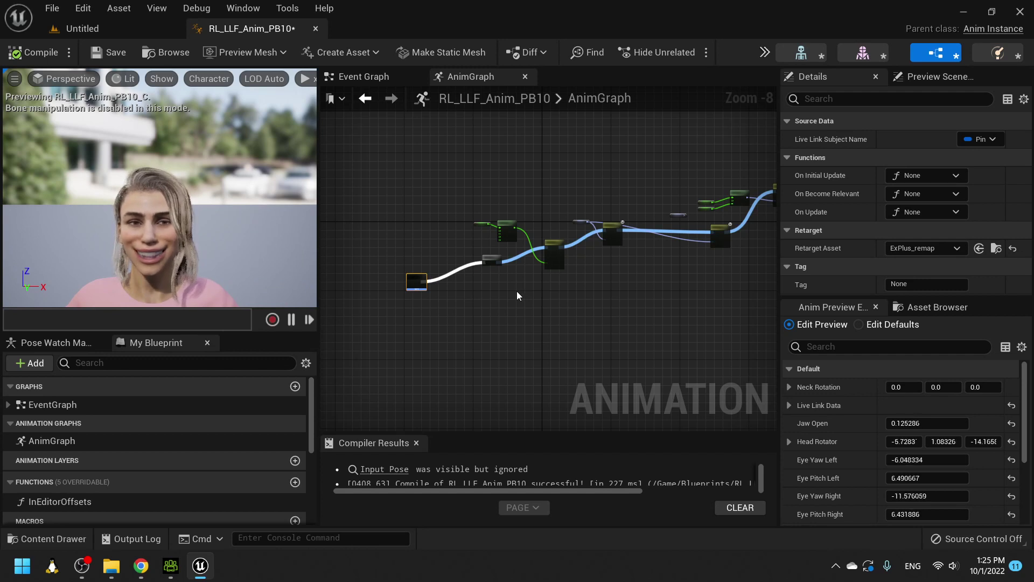
pyautogui.click(939, 247)
pyautogui.click(903, 287)
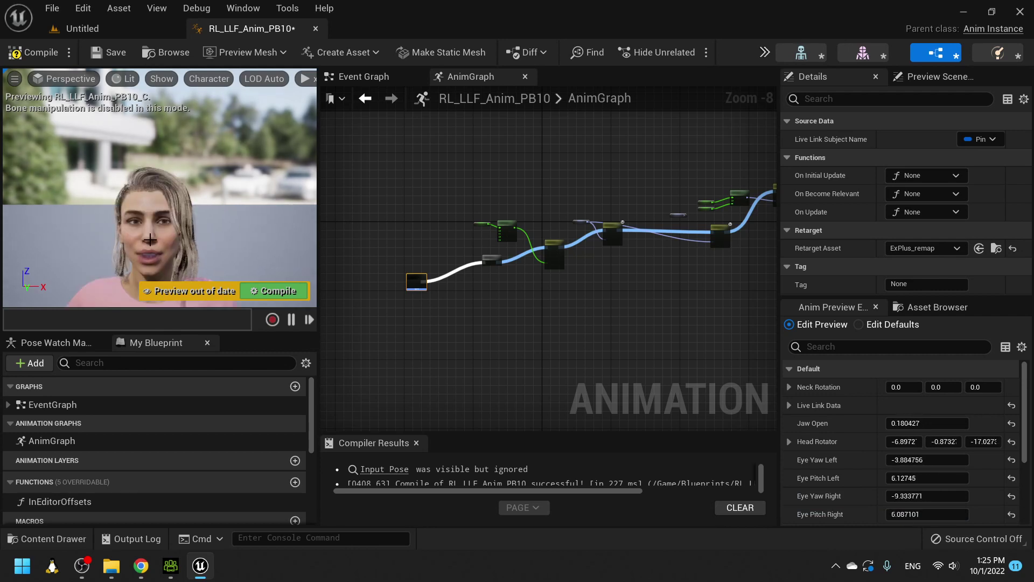
pyautogui.moveTo(162, 242); pyautogui.dragTo(163, 216)
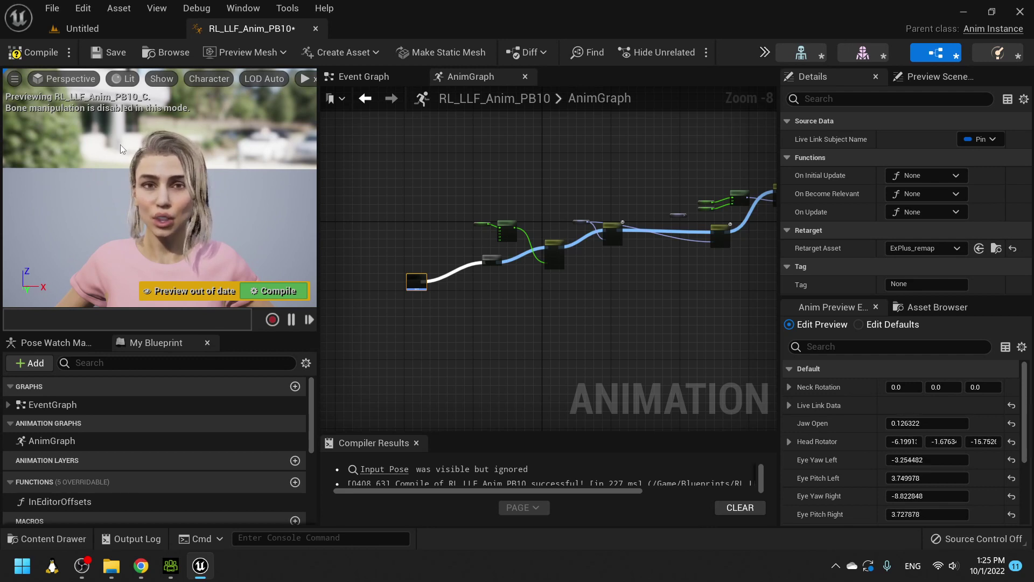
pyautogui.click(265, 287)
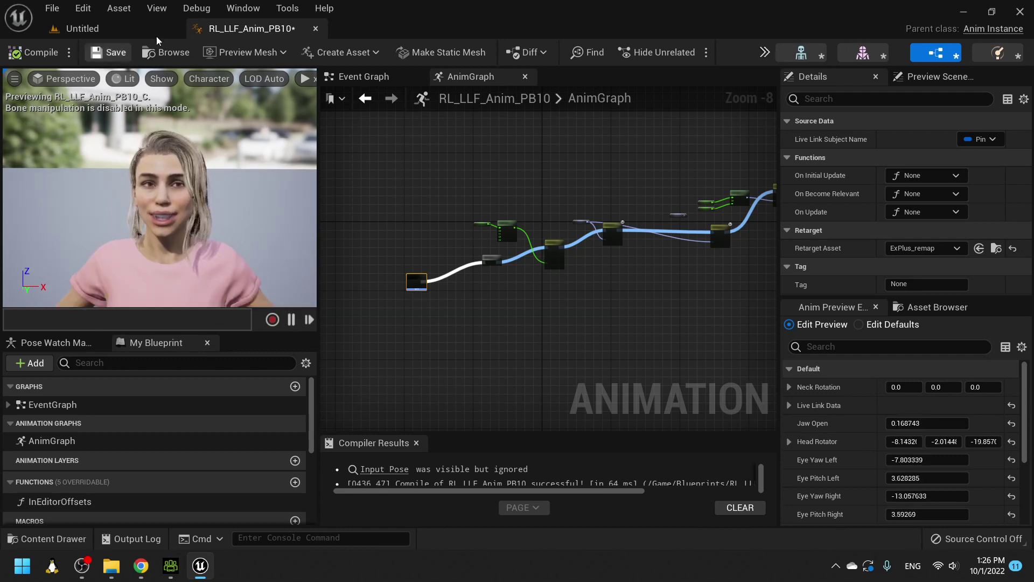
pyautogui.click(131, 30)
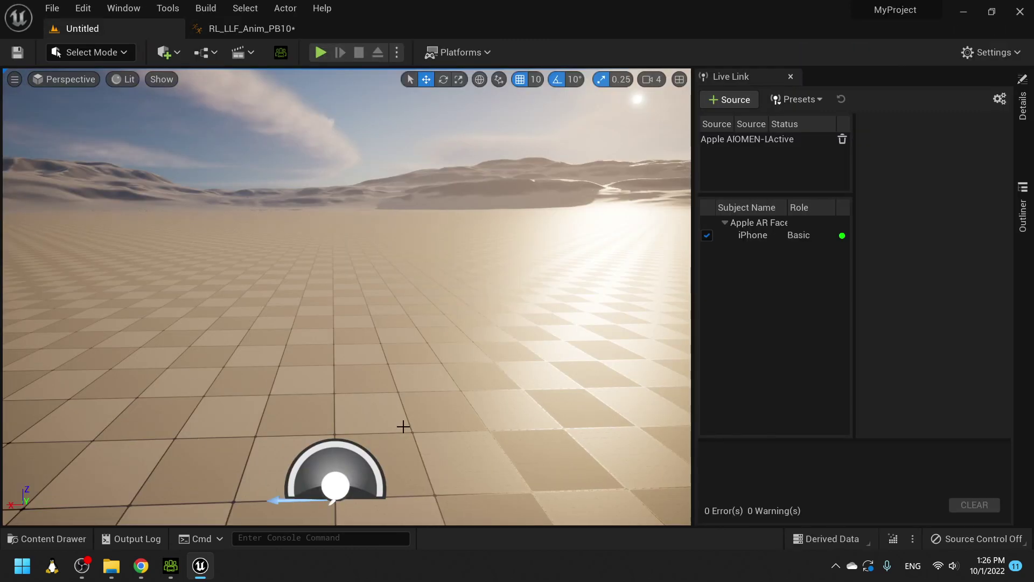
pyautogui.click(273, 29)
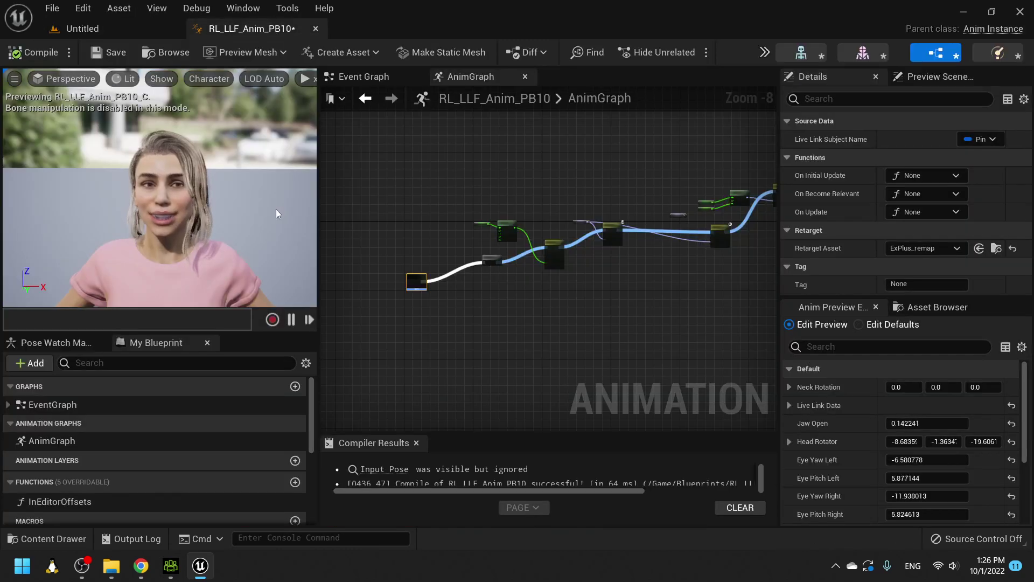